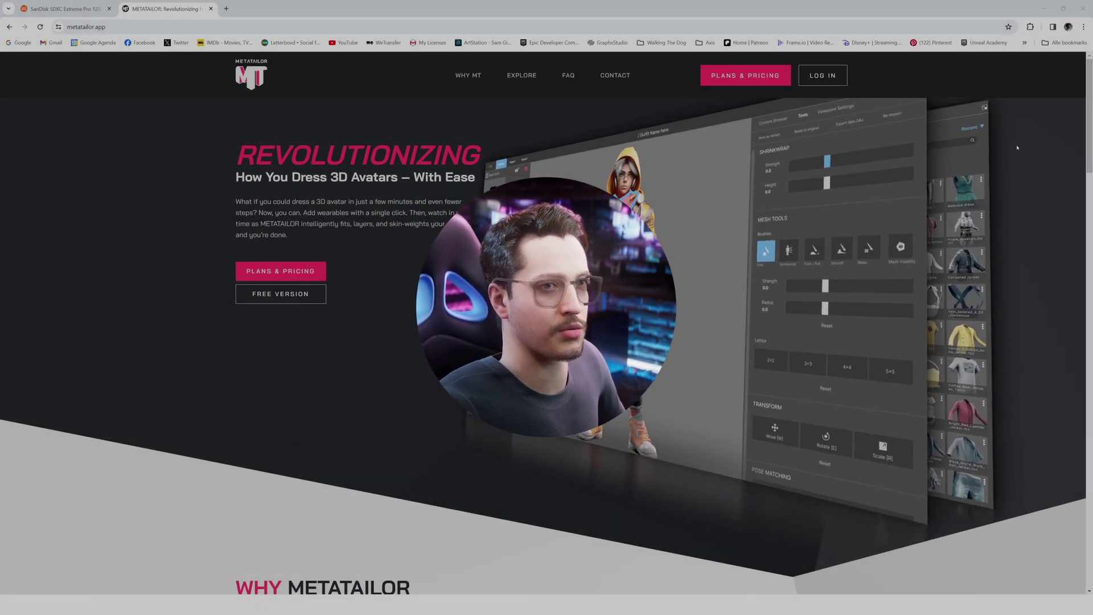
Look through the METATAILOR home page, from the introduction to the feature overview
scroll(706, 258, "down", 1)
scroll(547, 342, "down", 8)
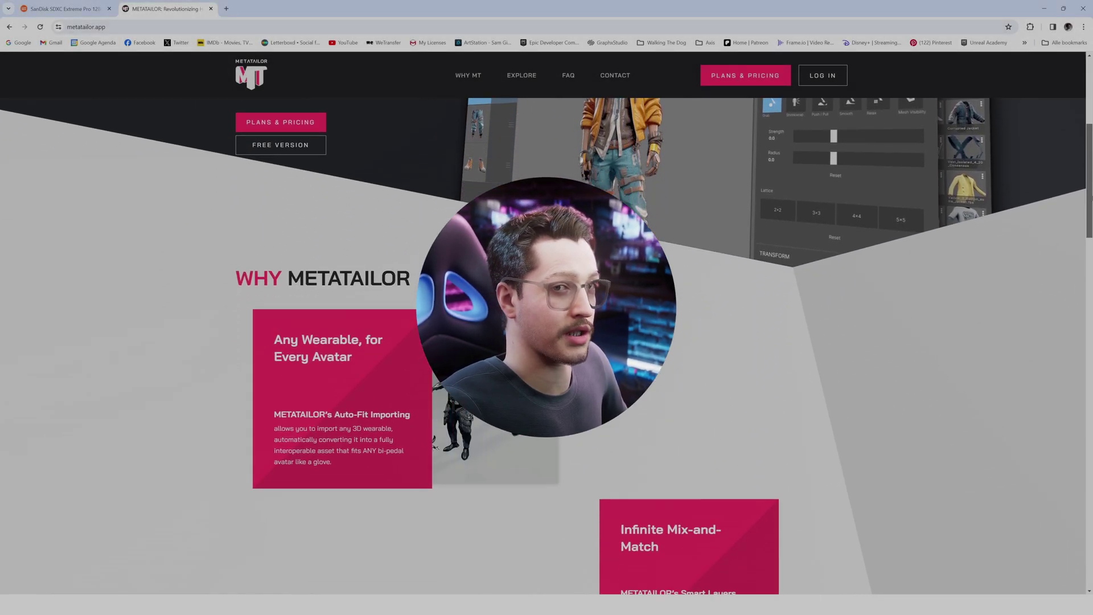
scroll(547, 342, "down", 5)
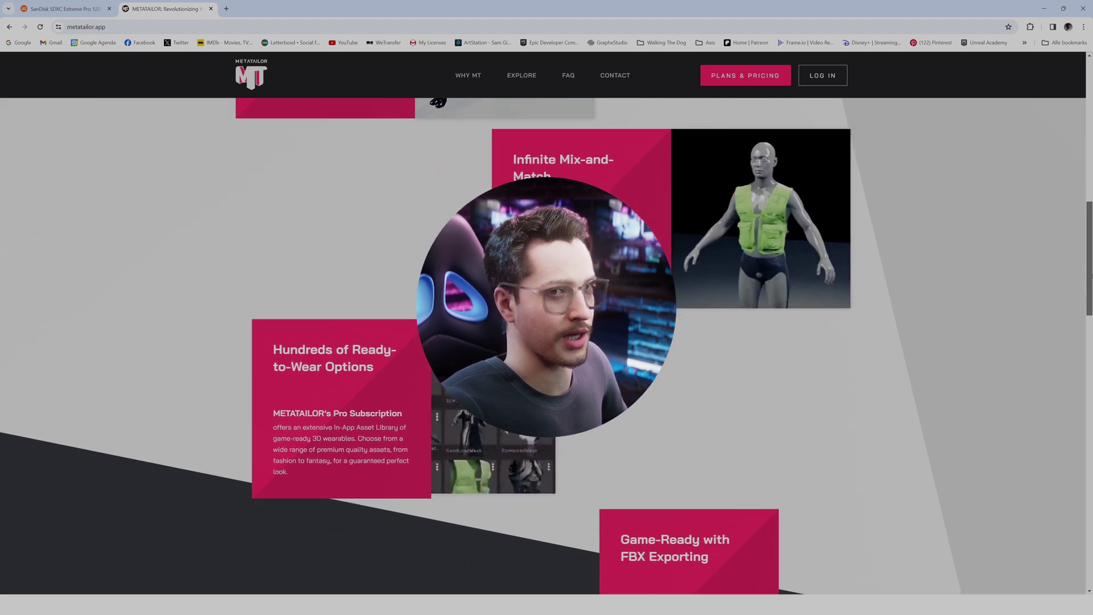
scroll(1023, 308, "down", 2)
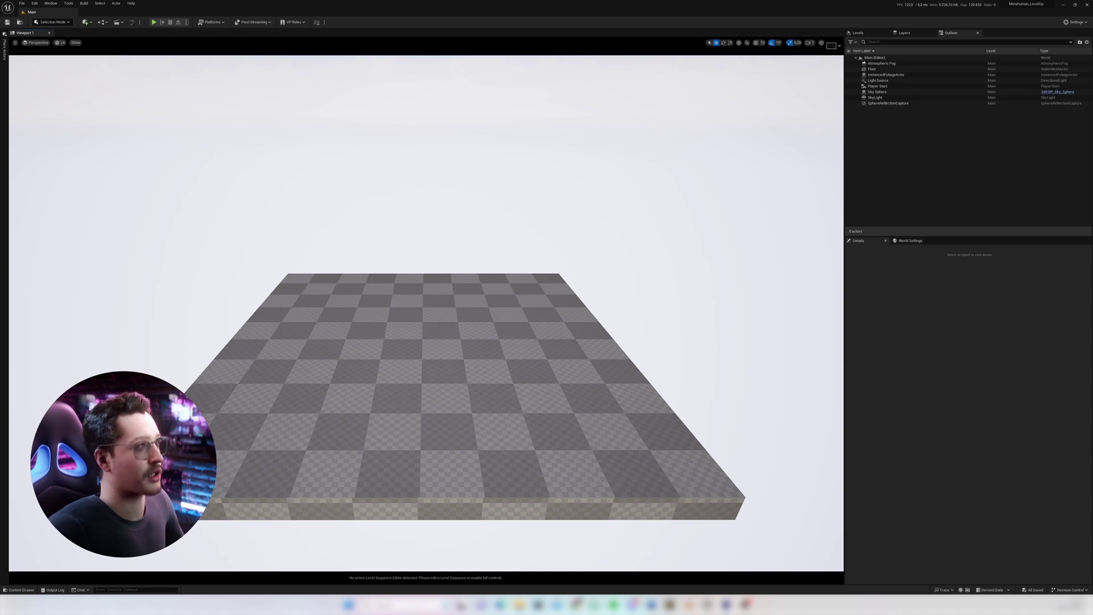
Switch to the ArtStation portfolio in Chrome and look through the BASEMENT & VENUE digital fashion show project, closing it when done
mouse_move(576, 604)
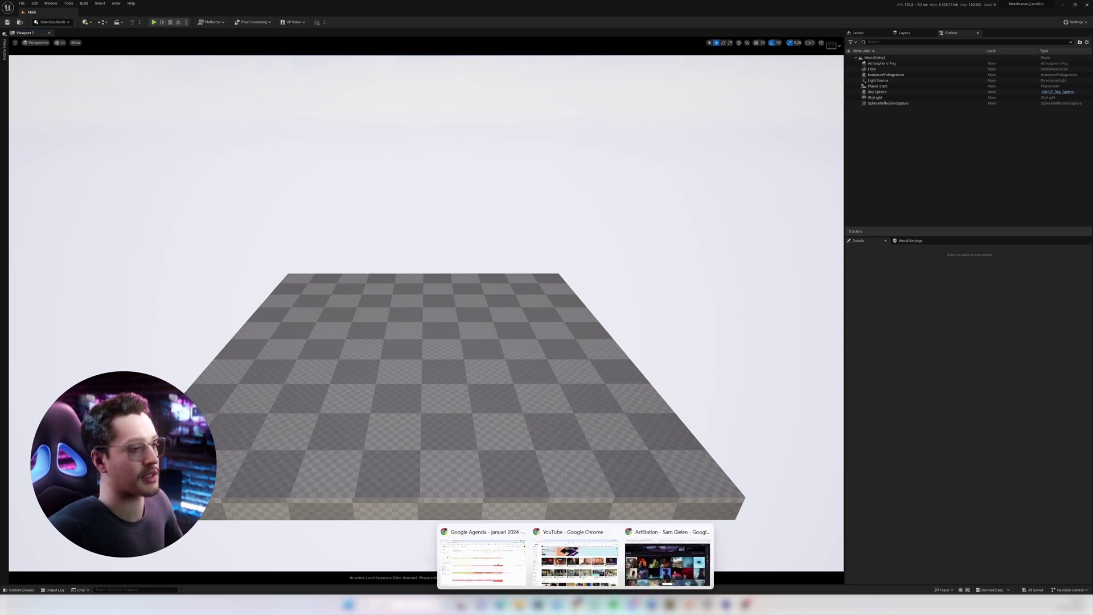
left_click(667, 564)
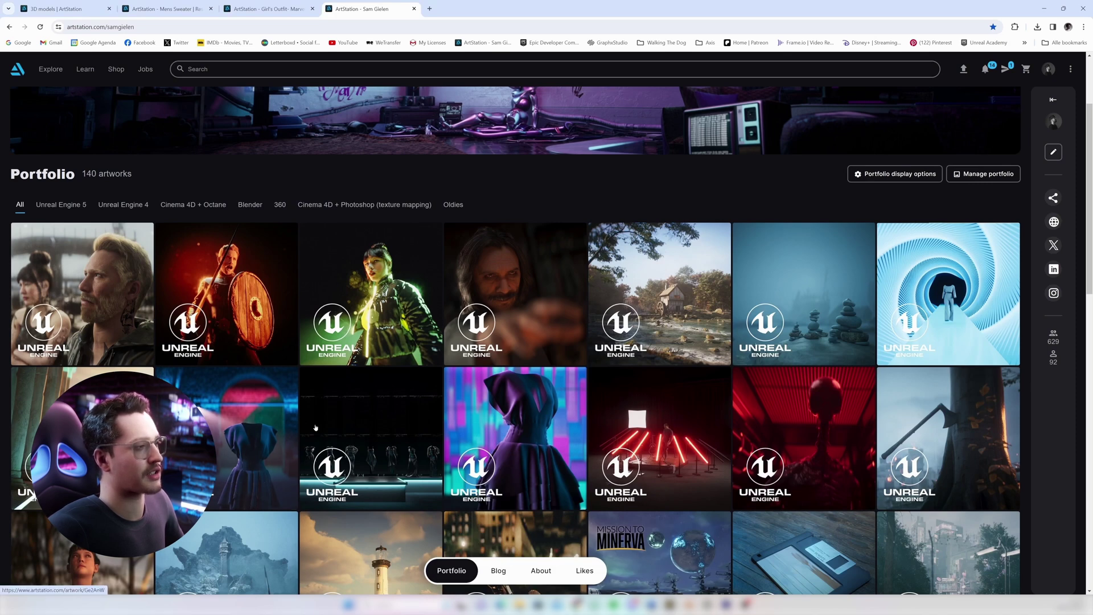
left_click(244, 418)
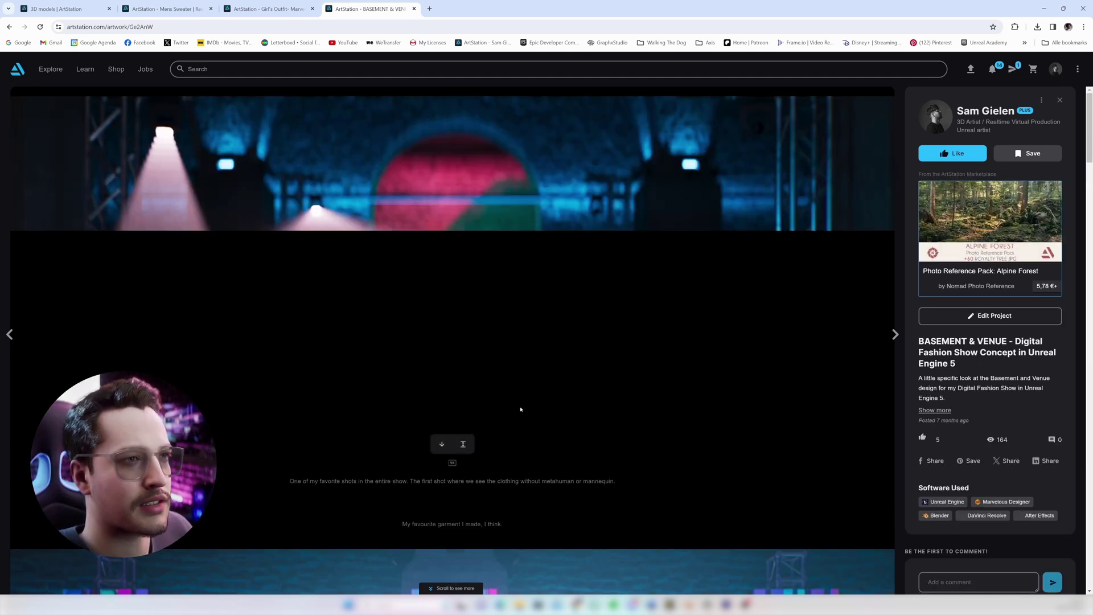
scroll(464, 339, "down", 3)
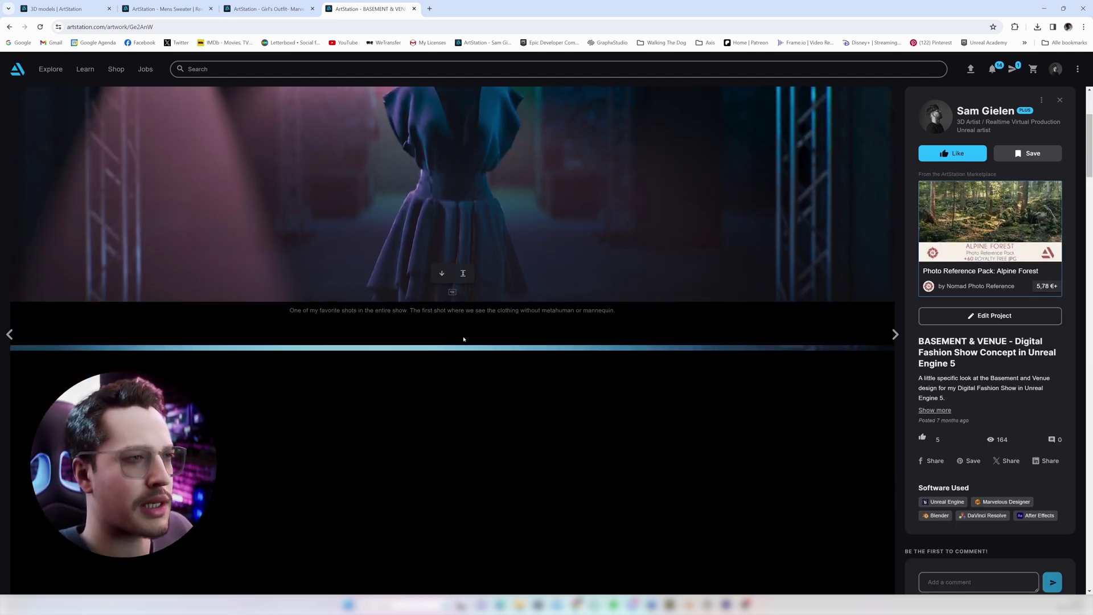
scroll(464, 339, "down", 18)
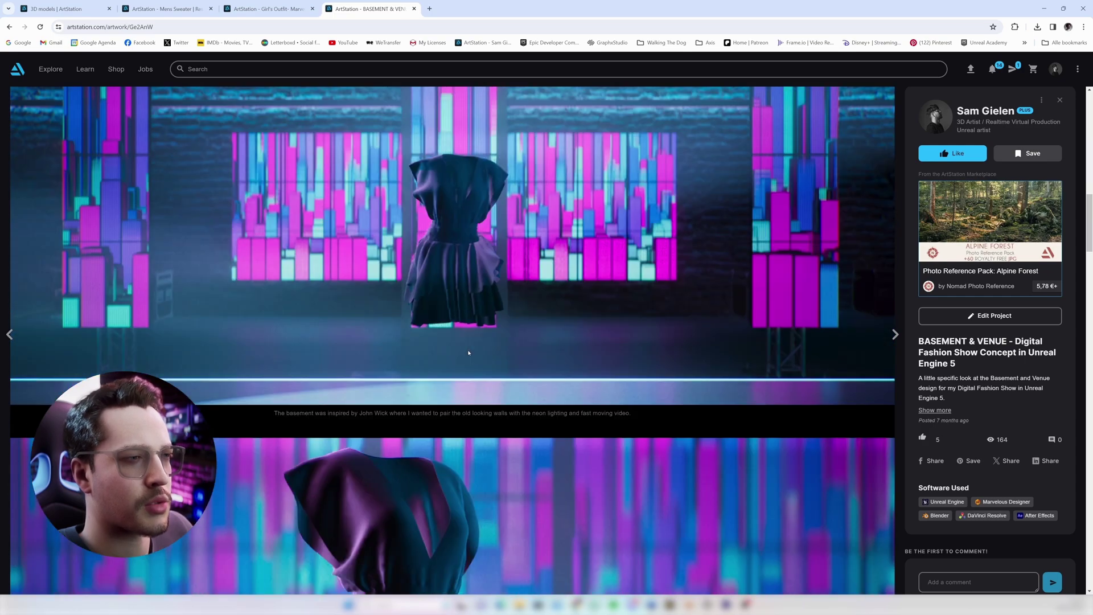
scroll(468, 353, "down", 15)
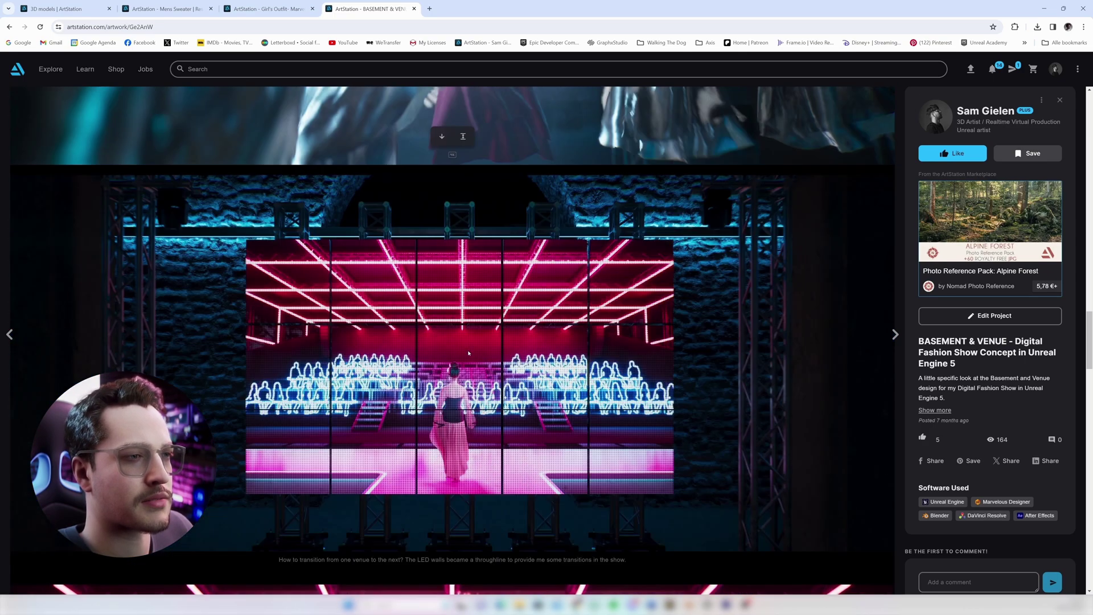
scroll(469, 353, "down", 5)
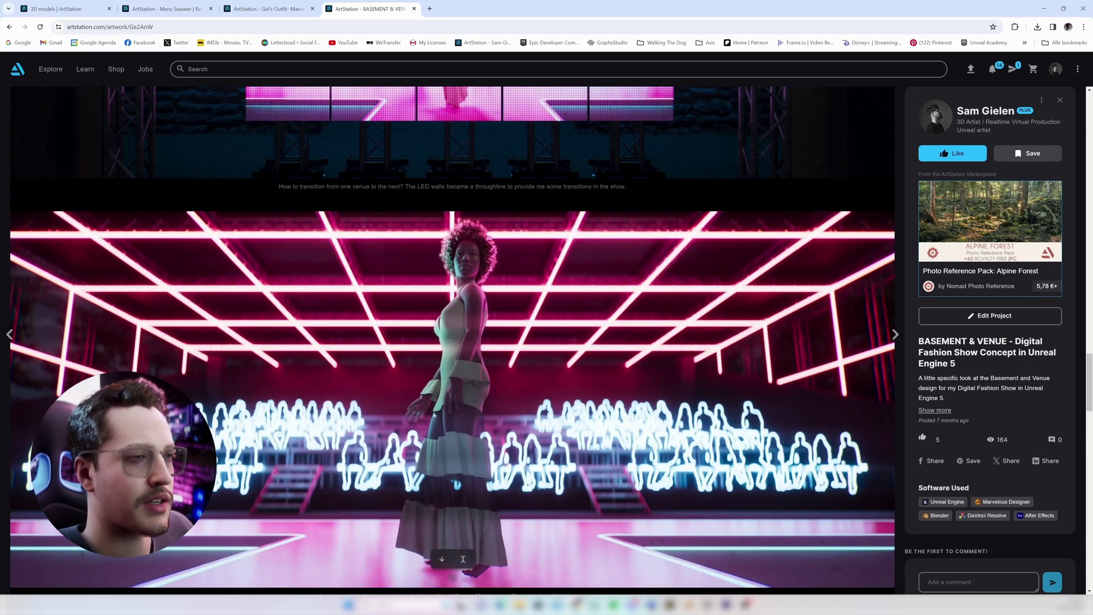
scroll(427, 469, "down", 1)
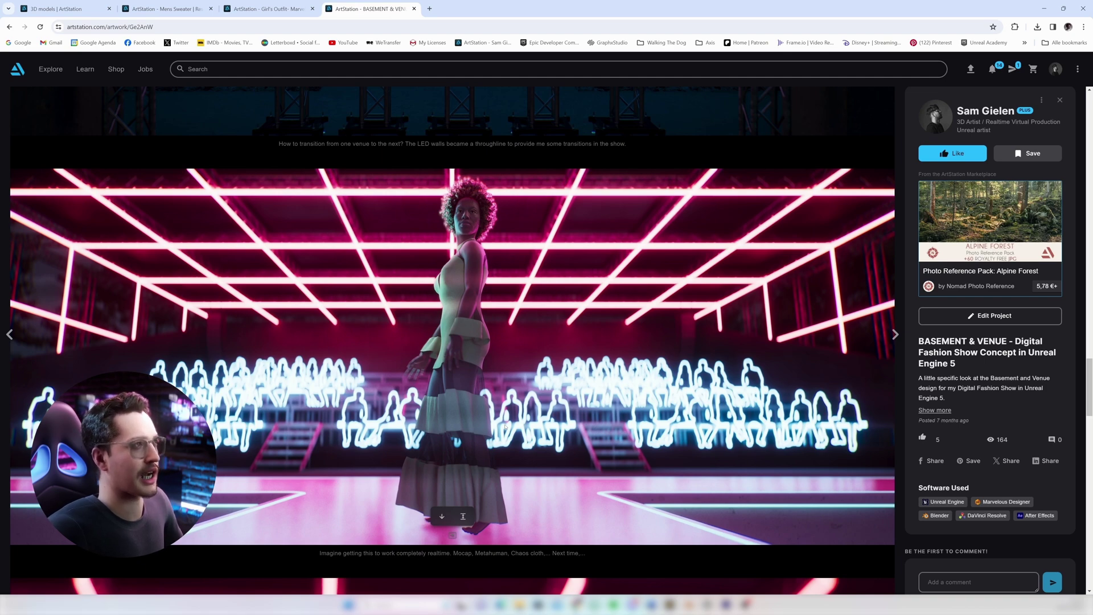
scroll(632, 291, "up", 20)
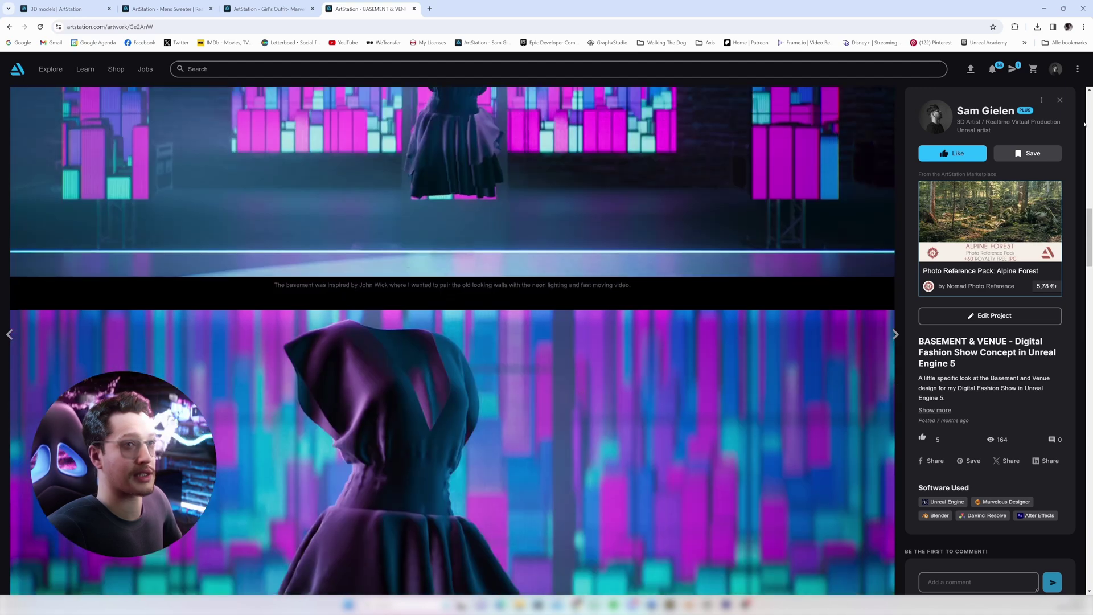
left_click(1059, 99)
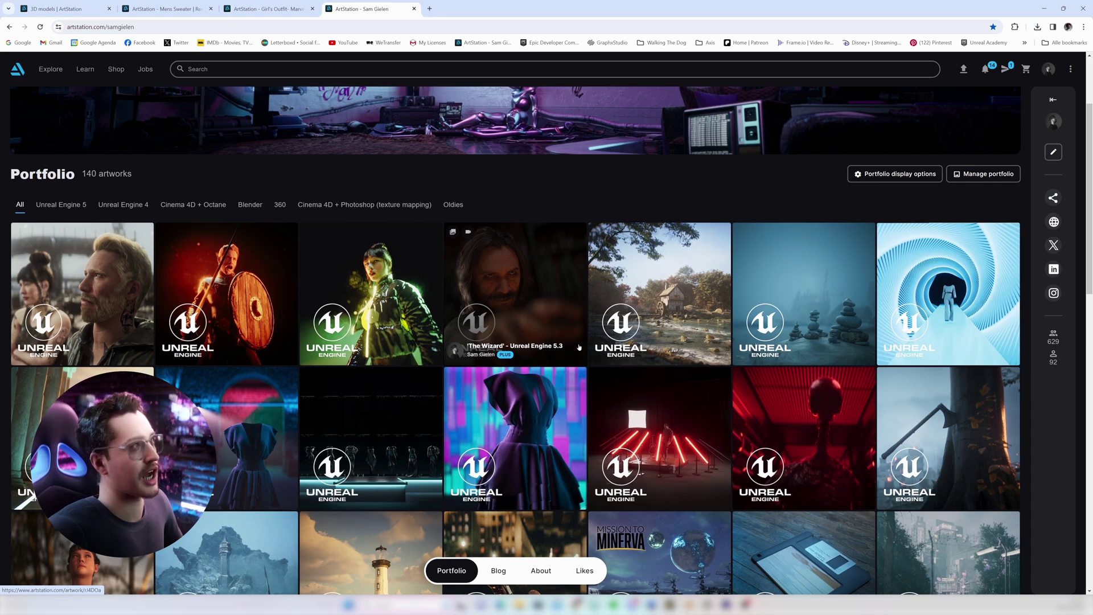
Browse the ArtStation marketplace's 3D model listings for the outfit search
left_click(57, 9)
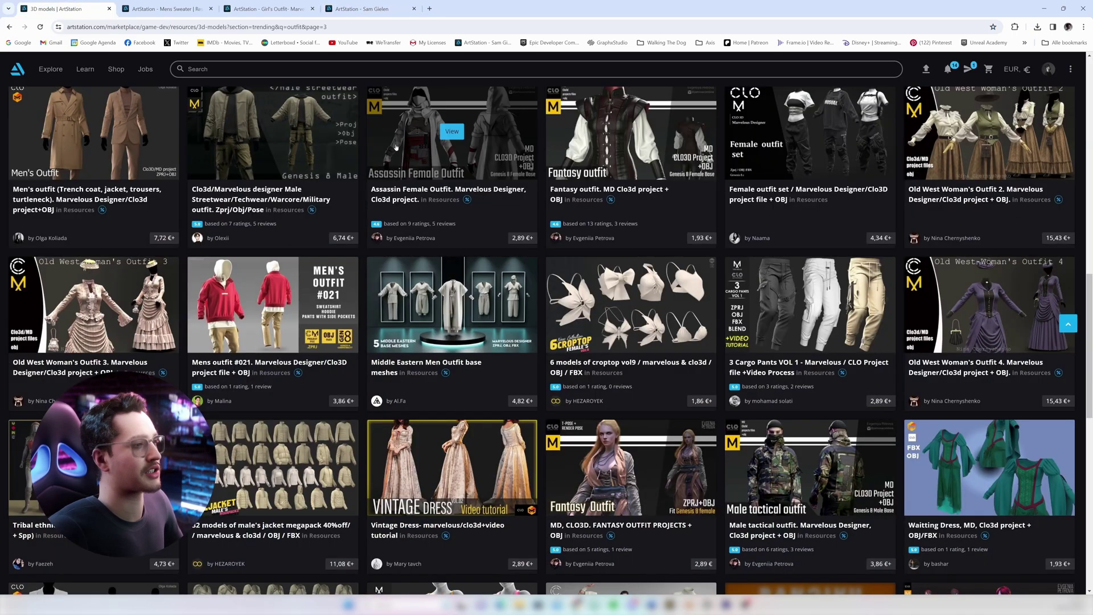
scroll(395, 147, "up", 20)
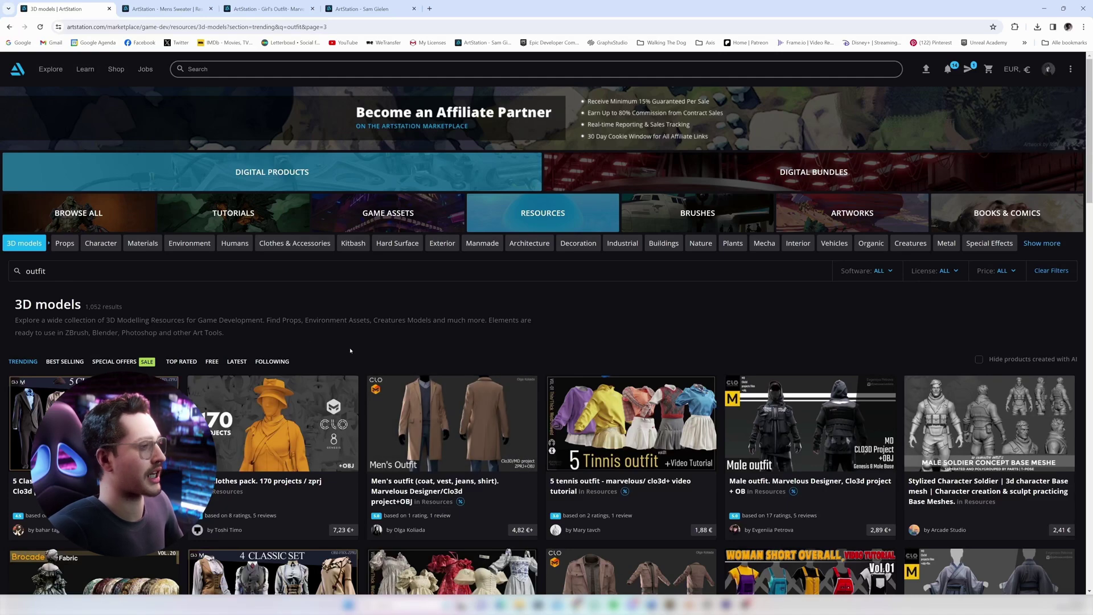
scroll(350, 351, "down", 5)
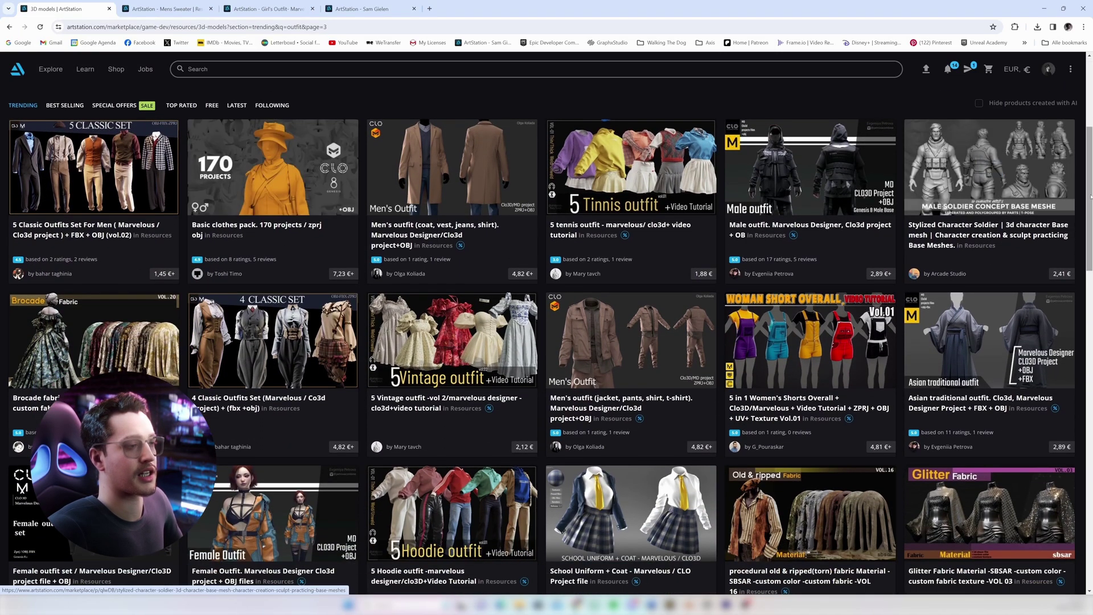
scroll(1091, 196, "down", 5)
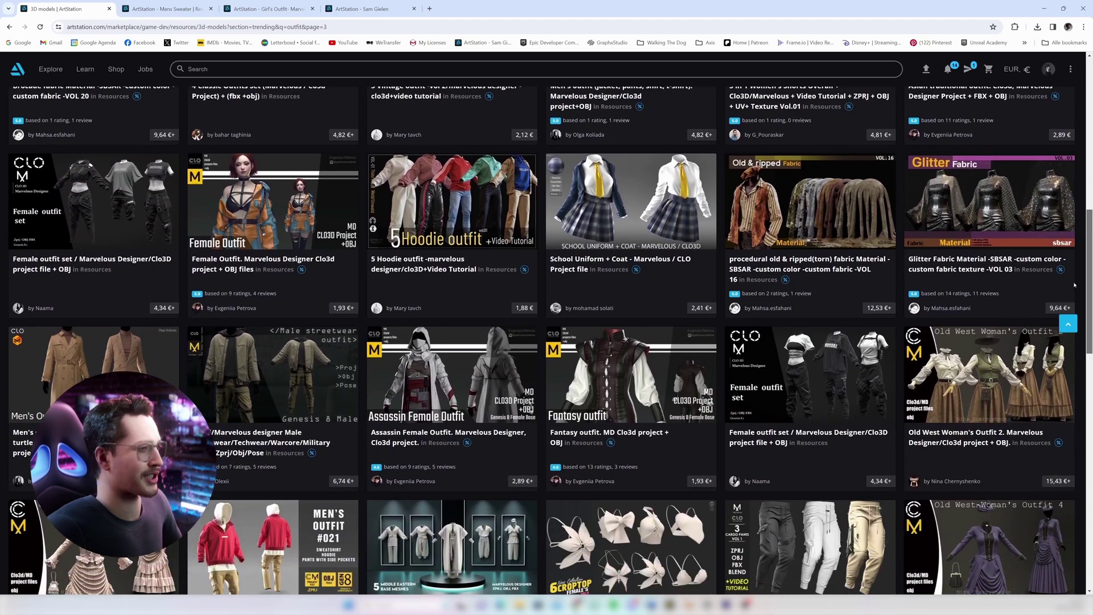
scroll(1054, 308, "down", 1)
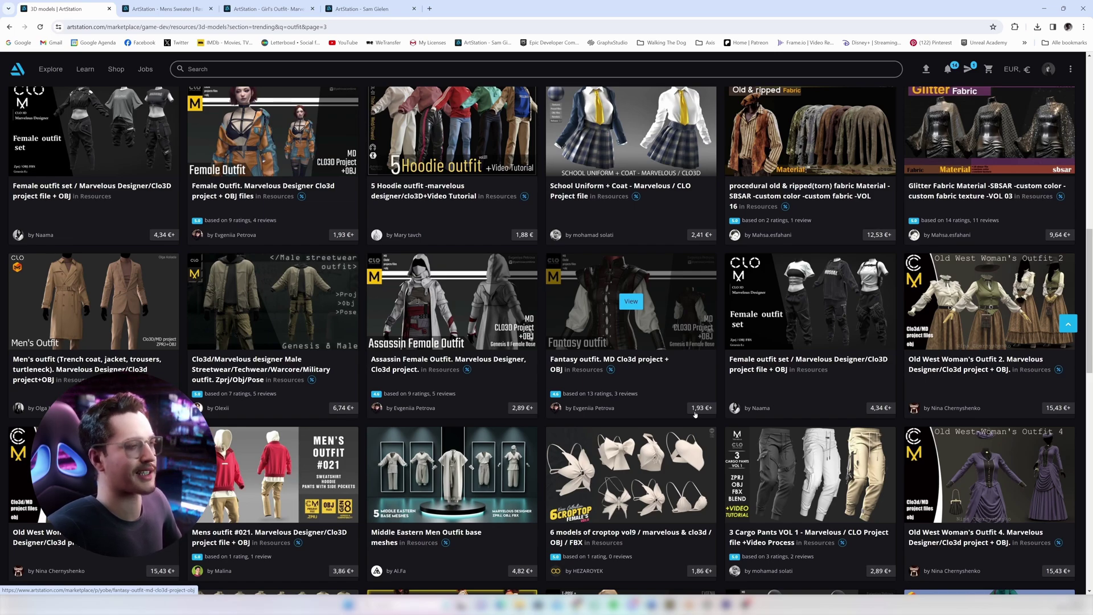
scroll(670, 394, "up", 10)
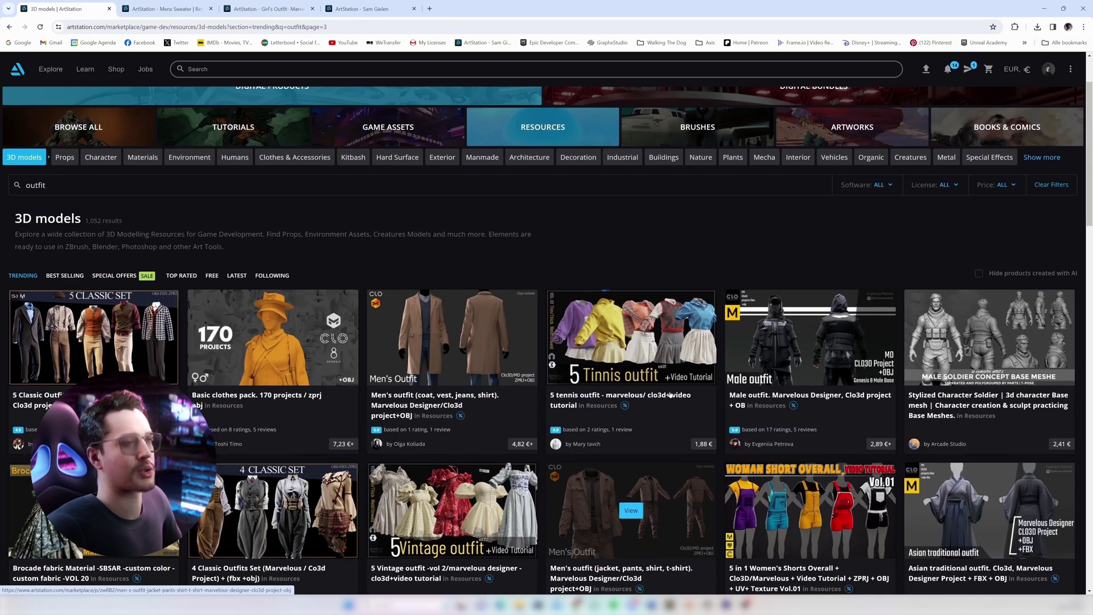
scroll(670, 395, "up", 2)
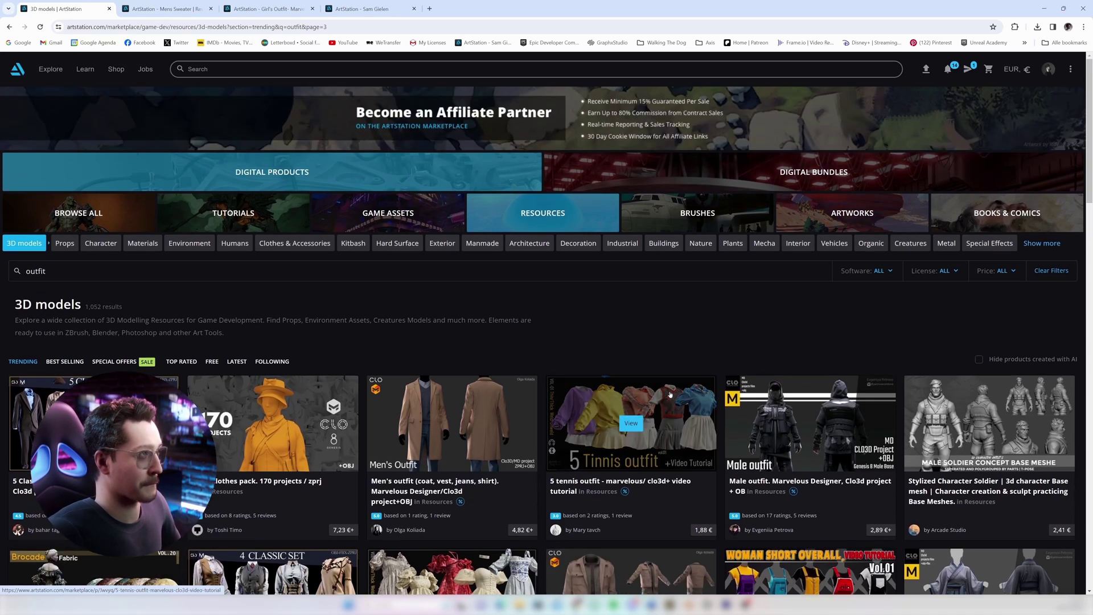
Bring up the Girl's Outfit vol 22 product page, and open z-h_Girl's Outfit 22.zprj from its downloaded folder in Marvelous Designer
left_click(267, 9)
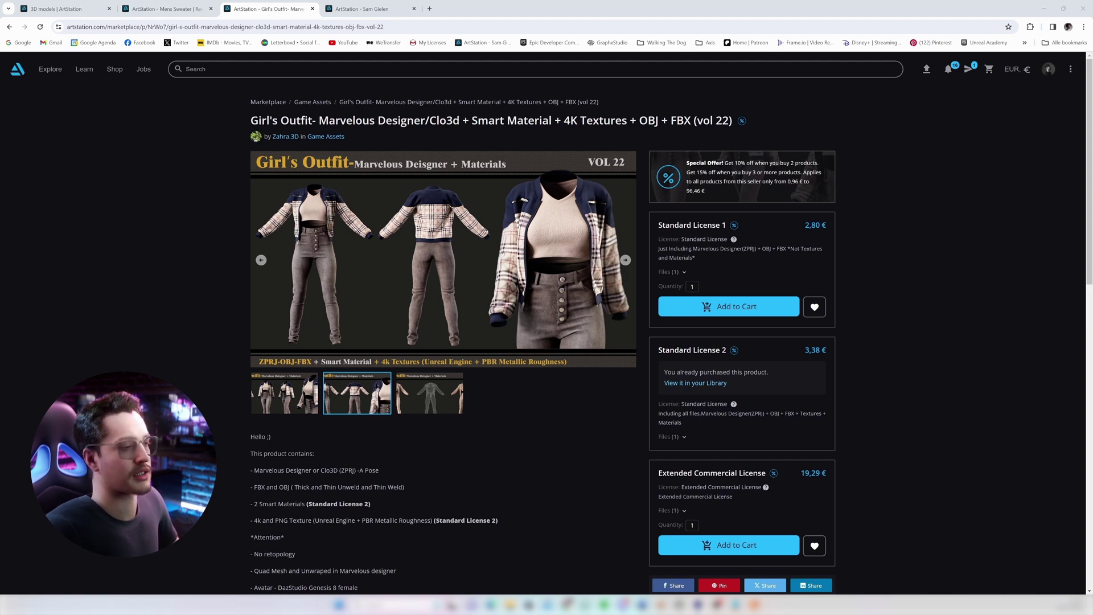
mouse_move(509, 604)
left_click(511, 567)
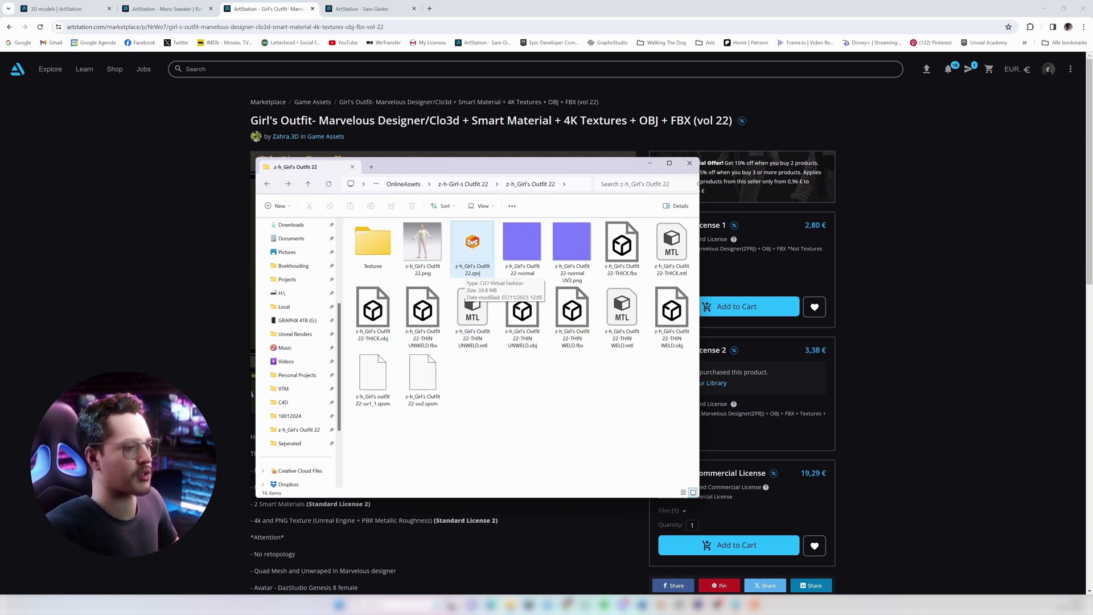
double_click(472, 250)
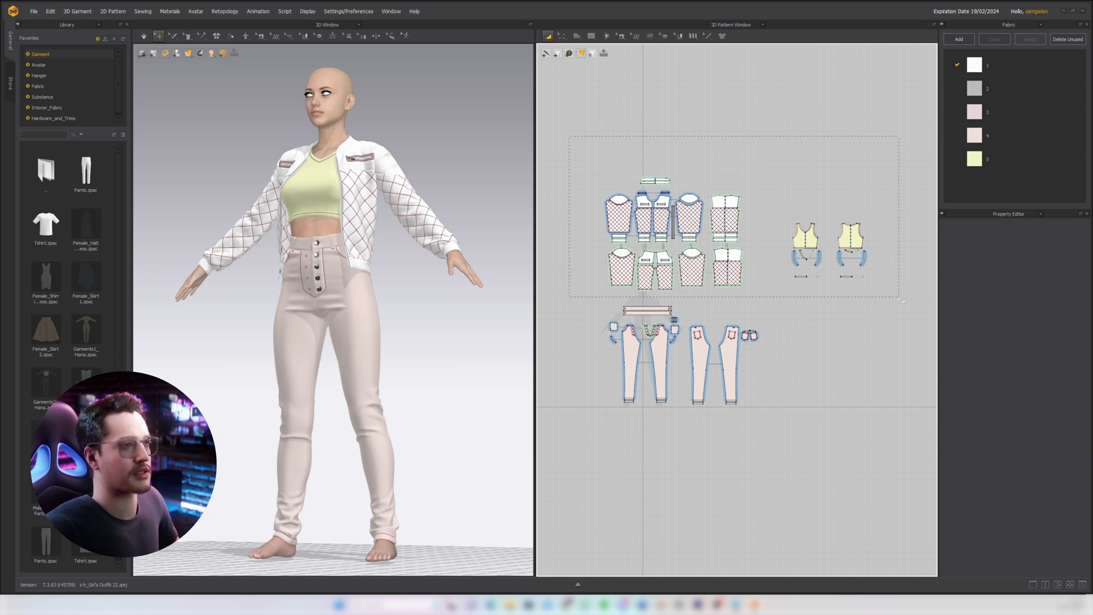
Delete all jacket and top pattern pieces from the 2D pattern layout, keeping only the pants
left_click_drag(902, 301, 902, 300)
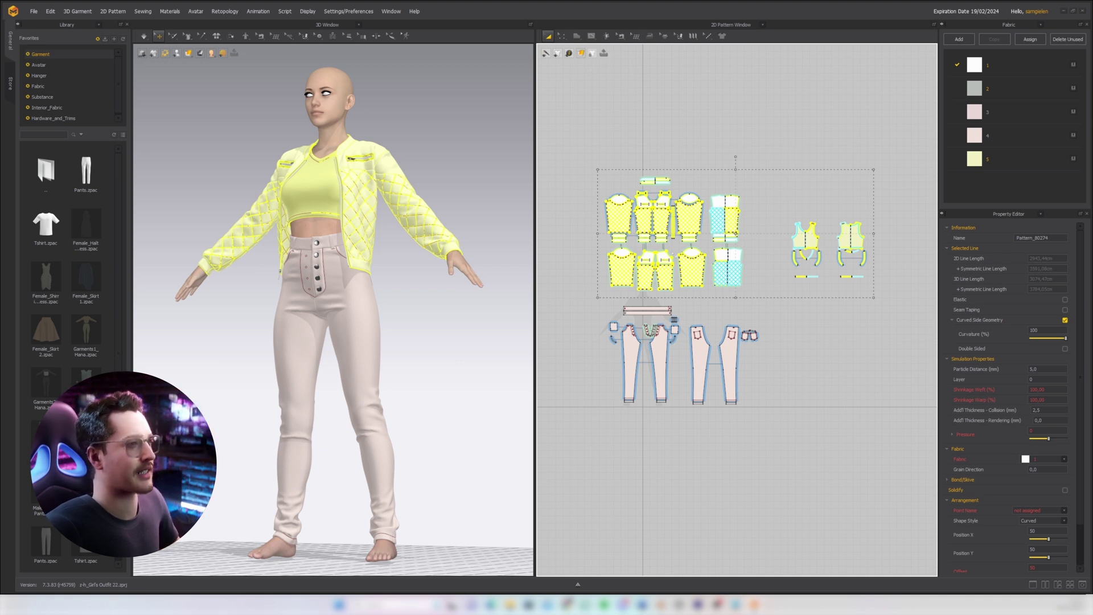
key("Delete")
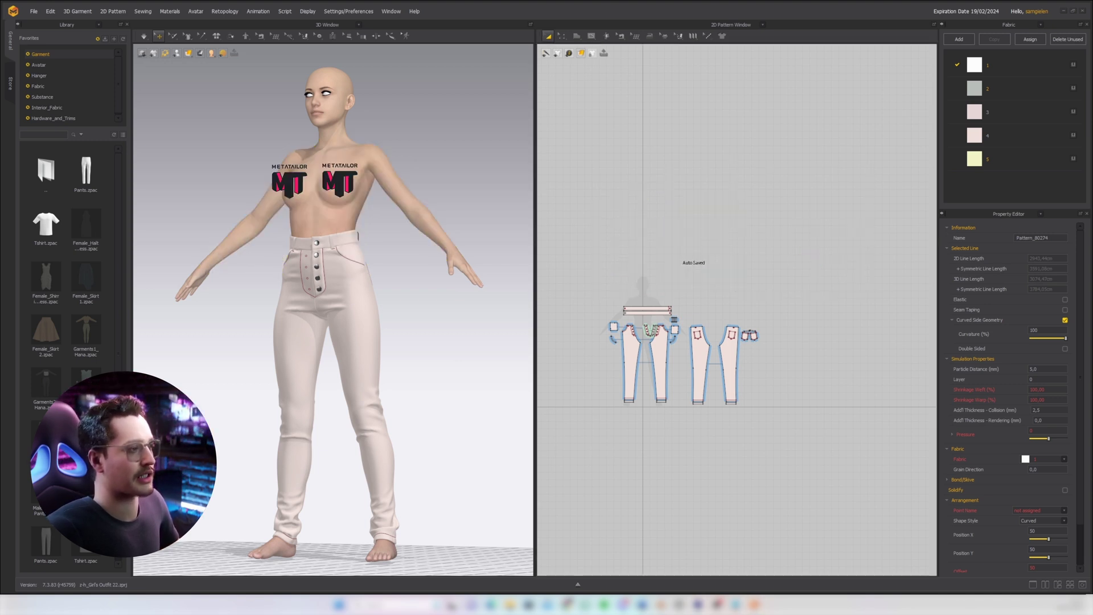
Start an FBX export of the pants with the file name Pants_2 in the Seperated folder
left_click(34, 11)
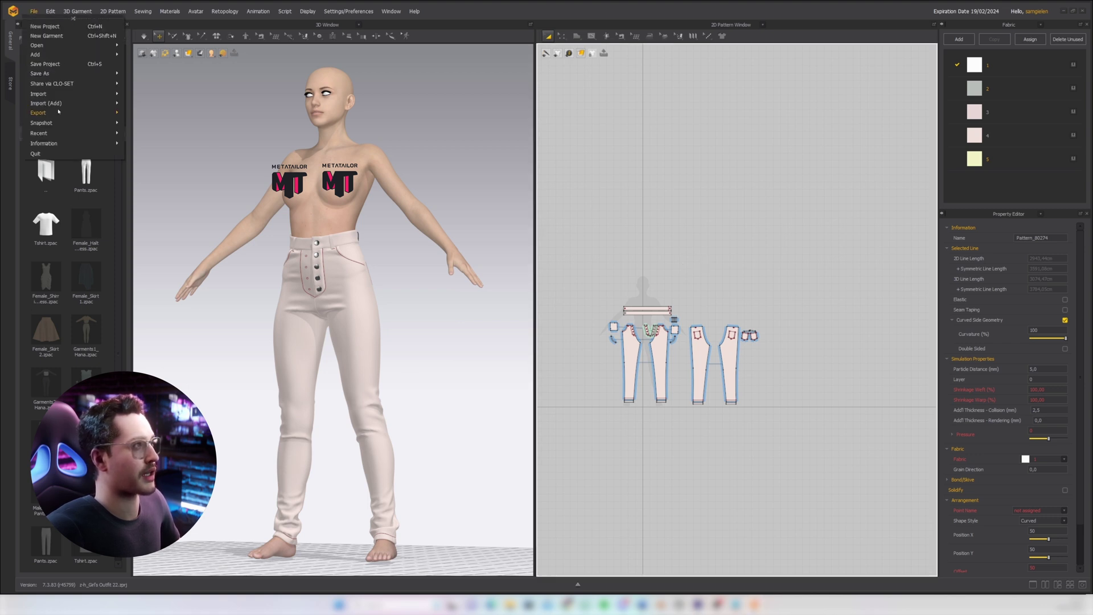
mouse_move(54, 114)
left_click(137, 138)
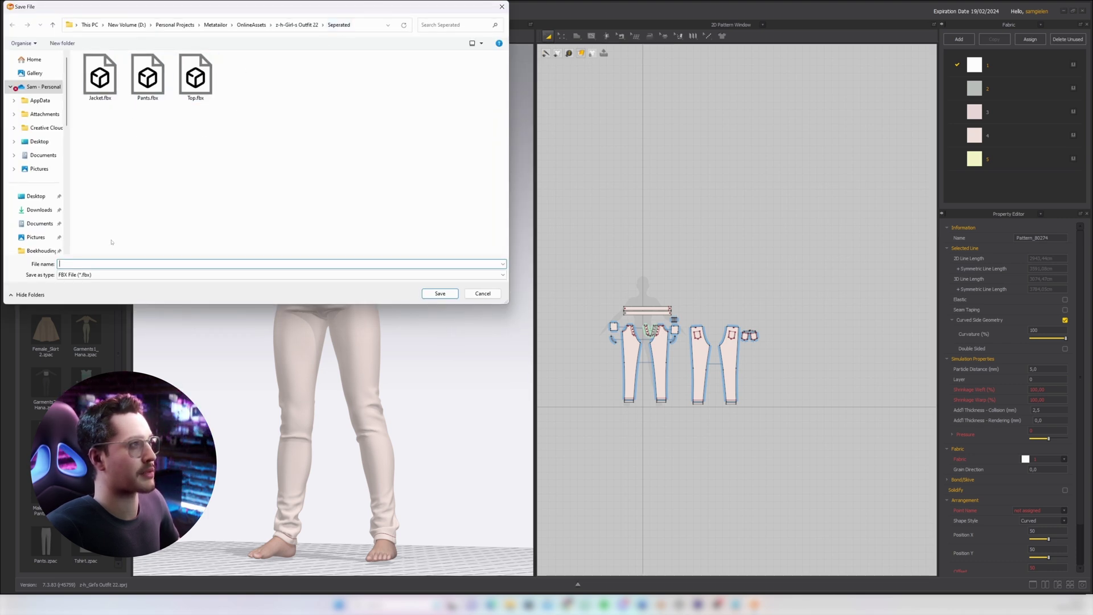
type("Pa")
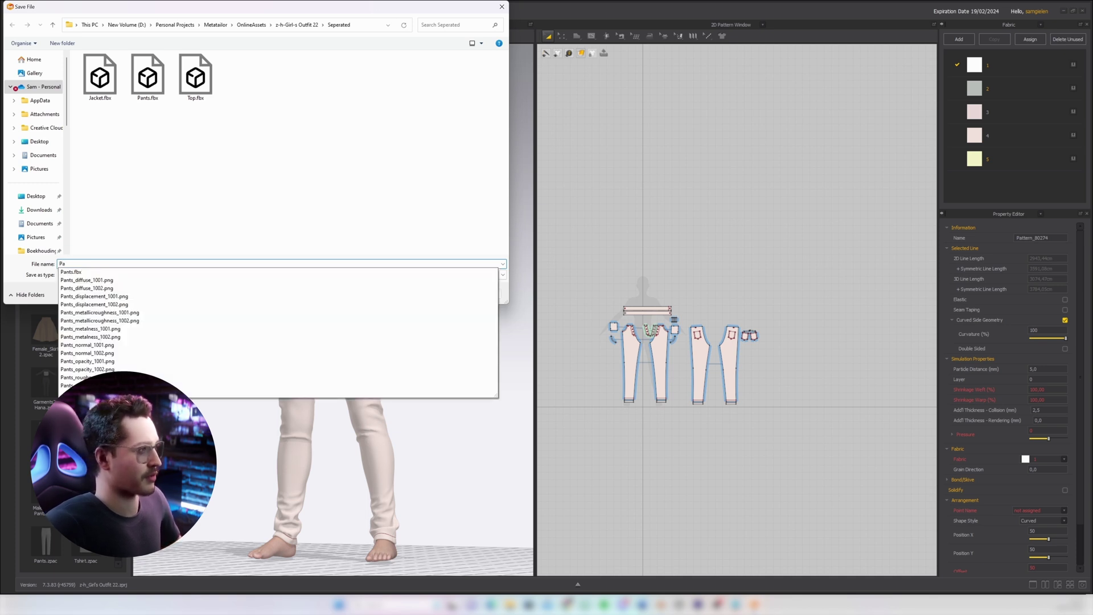
type("nts_2")
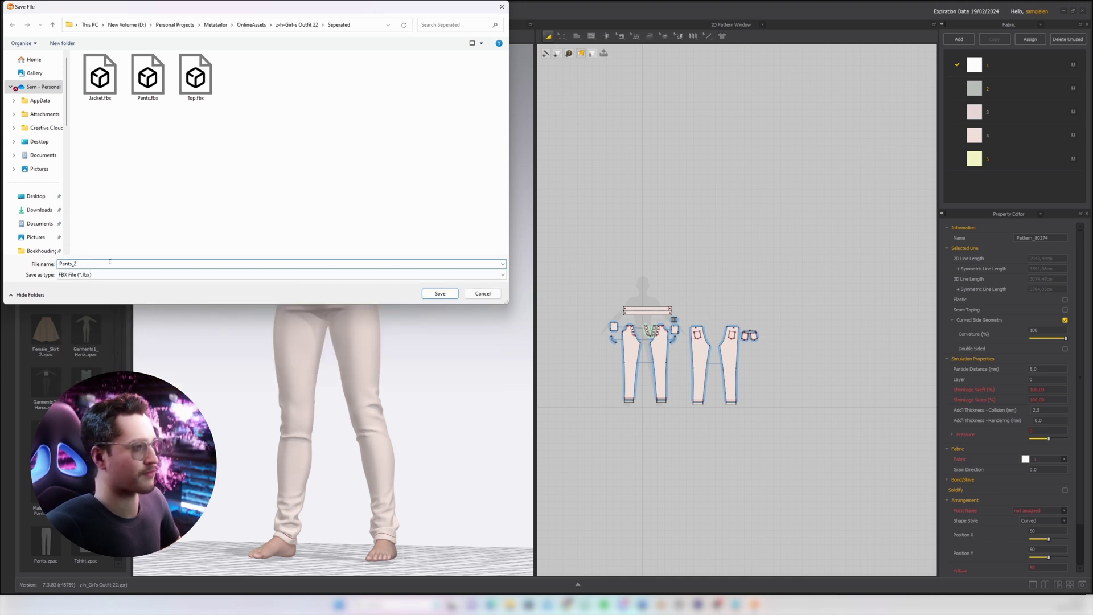
key("Return")
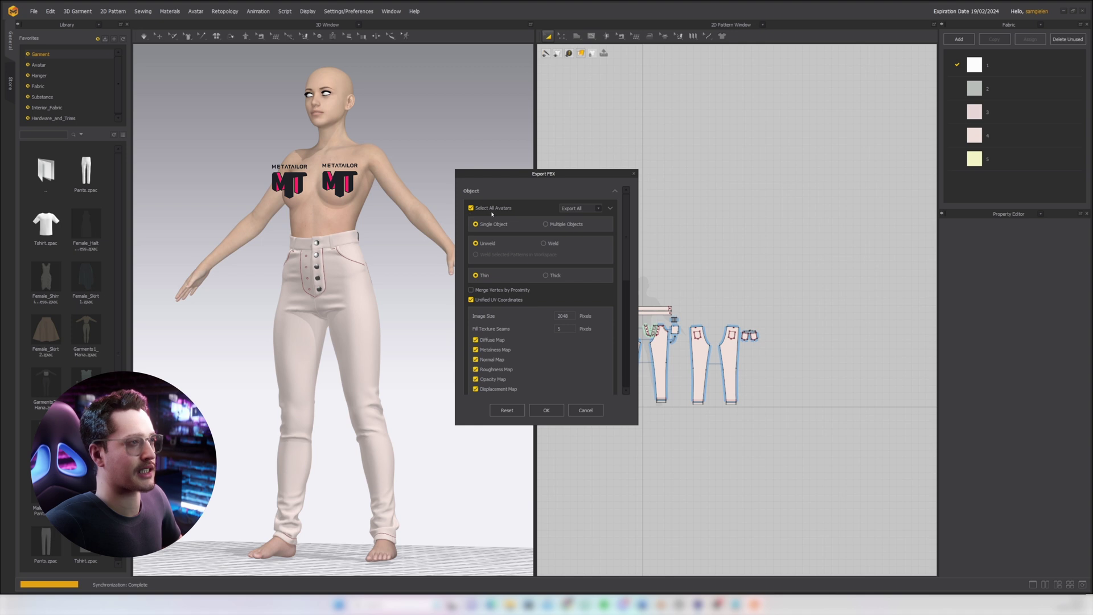
Deselect all avatars in the export options, set the garment to Thick and export the FBX
left_click(471, 208)
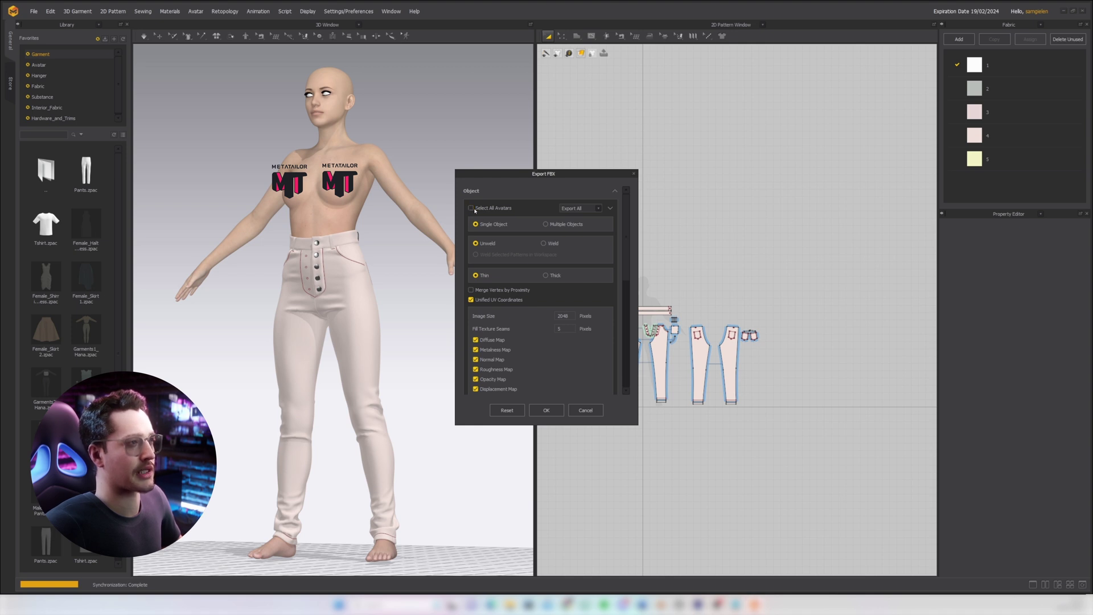
left_click(546, 276)
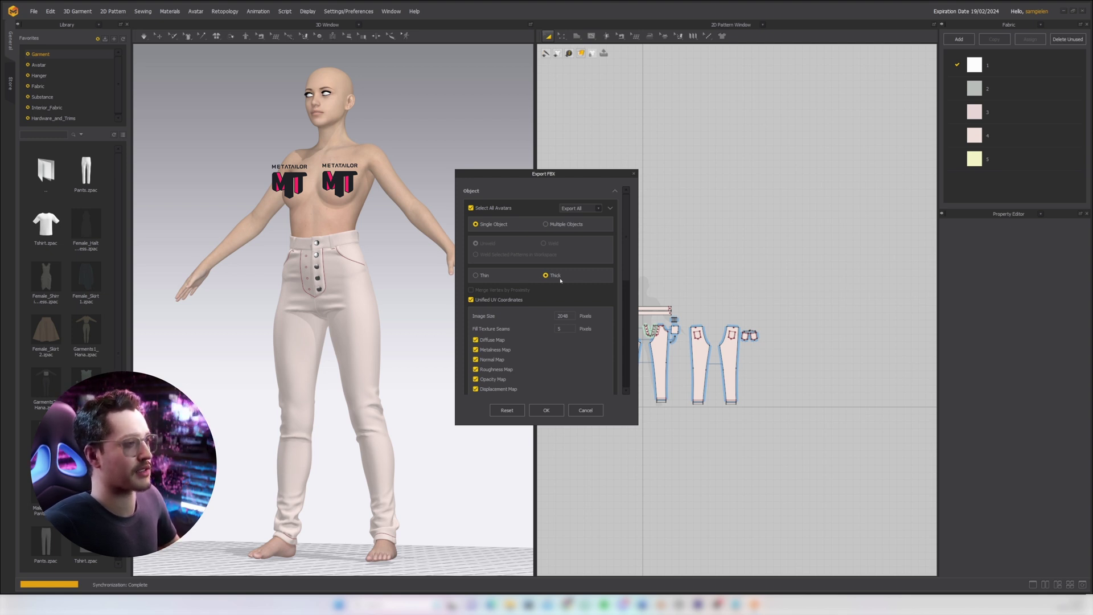
scroll(484, 319, "down", 2)
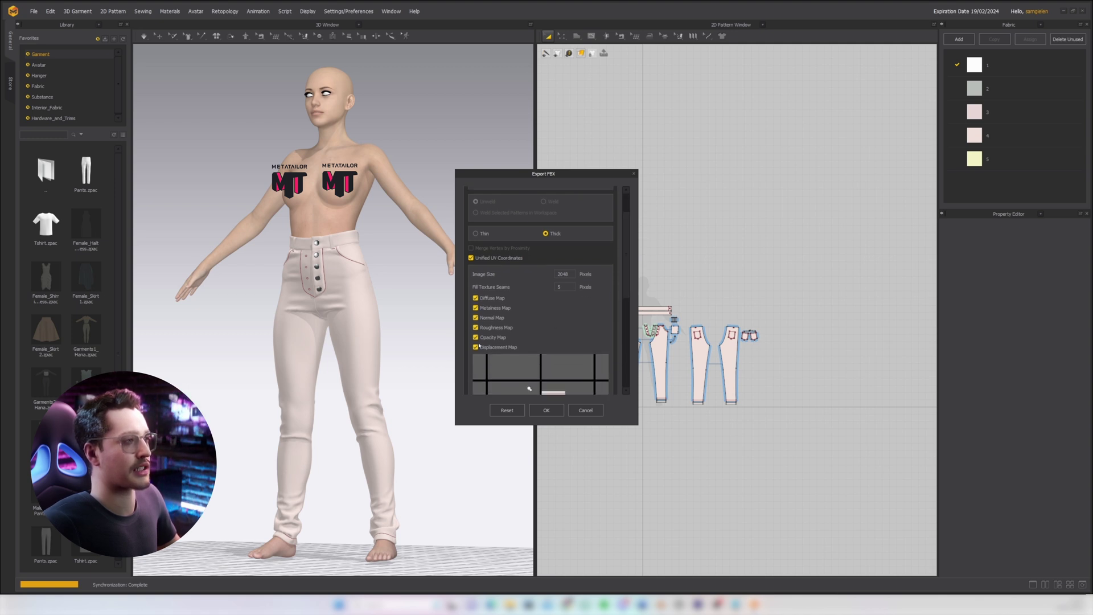
left_click(546, 411)
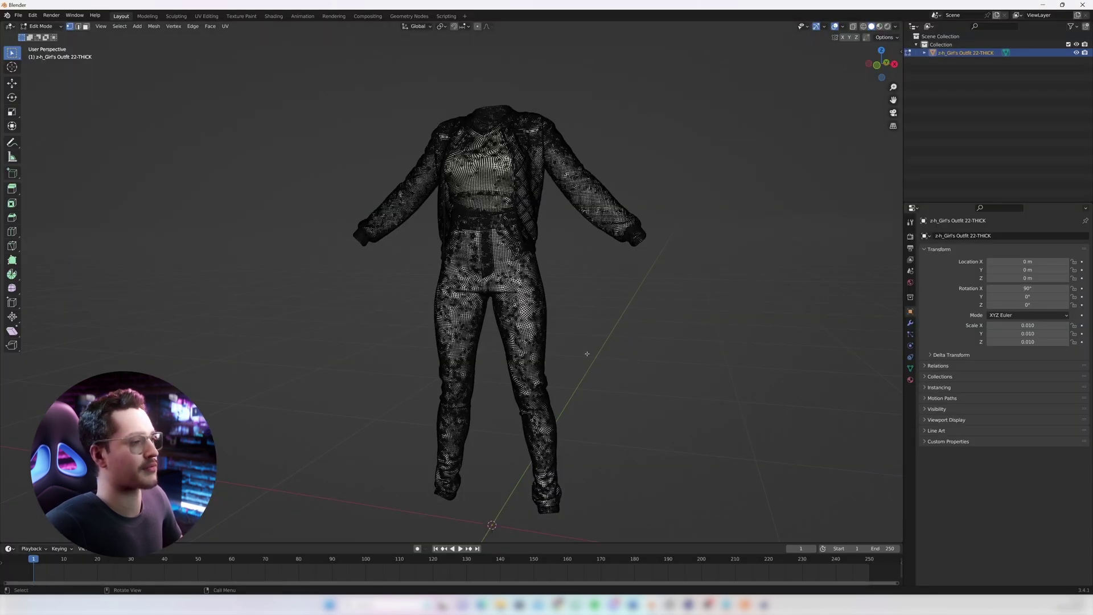
Examine the complete outfit mesh in Blender from another angle, toggling between Edit Mode and Object Mode
key("Tab")
mouse_move(556, 274)
middle_mouse_down()
mouse_move(473, 273)
mouse_move(593, 272)
mouse_move(557, 281)
mouse_move(551, 313)
mouse_move(565, 337)
mouse_move(513, 316)
mouse_move(632, 218)
middle_mouse_up()
key("Tab")
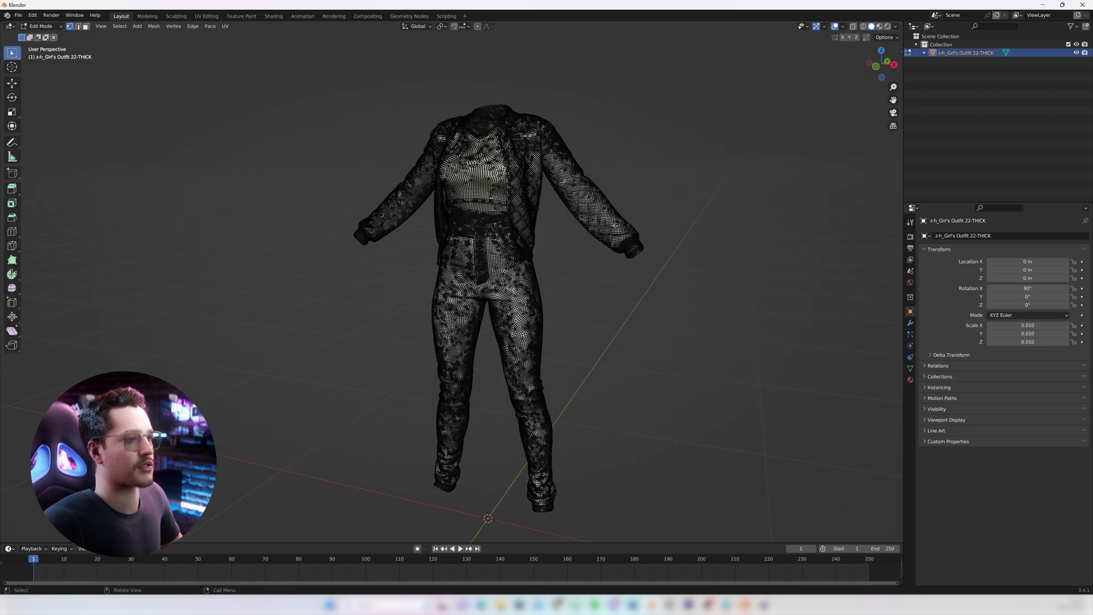
Select the jacket's sleeve and upper-arm pieces on one side, extending each box selection to its linked geometry
key("b")
left_click_drag(632, 217, 597, 321)
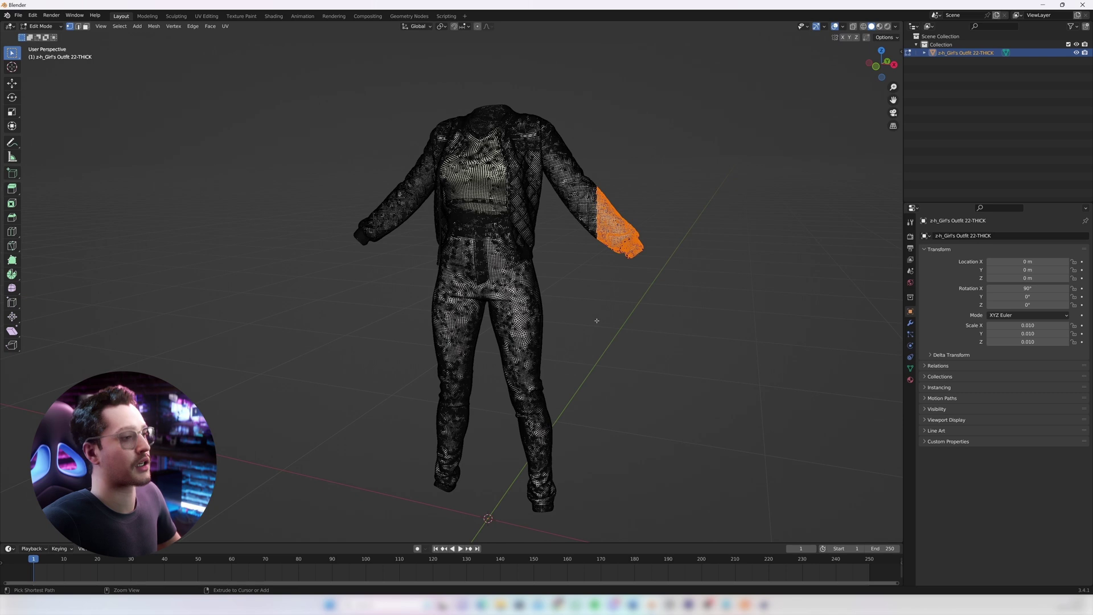
key("ctrl+l")
middle_click_drag(593, 279, 615, 268)
key("b")
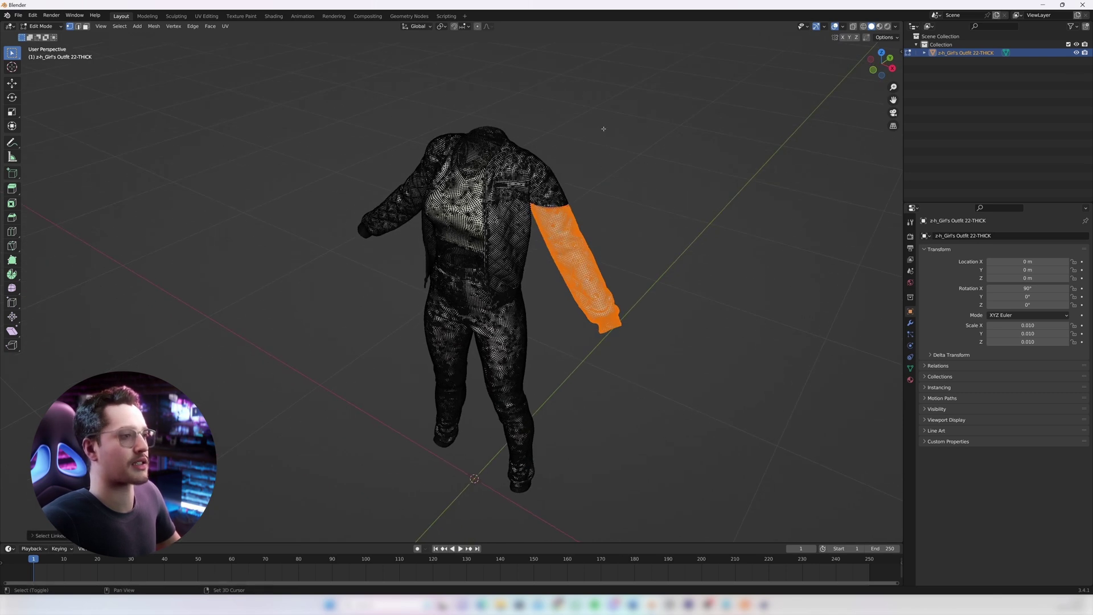
left_click_drag(602, 128, 531, 209)
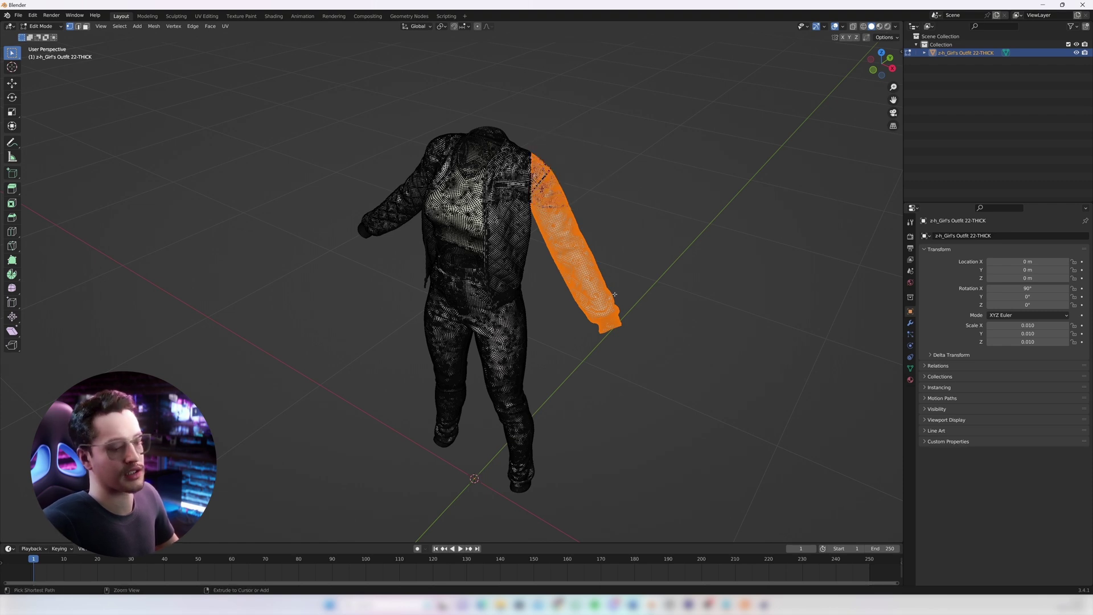
key("ctrl+l")
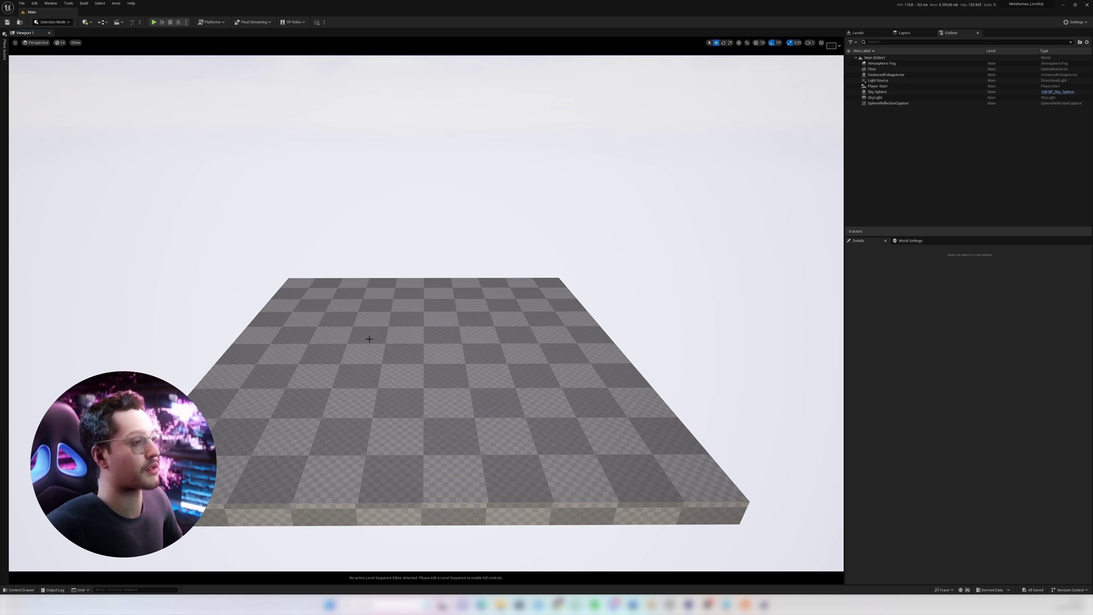
In Unreal Engine, create a new level from the Basic template and delete its Player Start
left_click(22, 3)
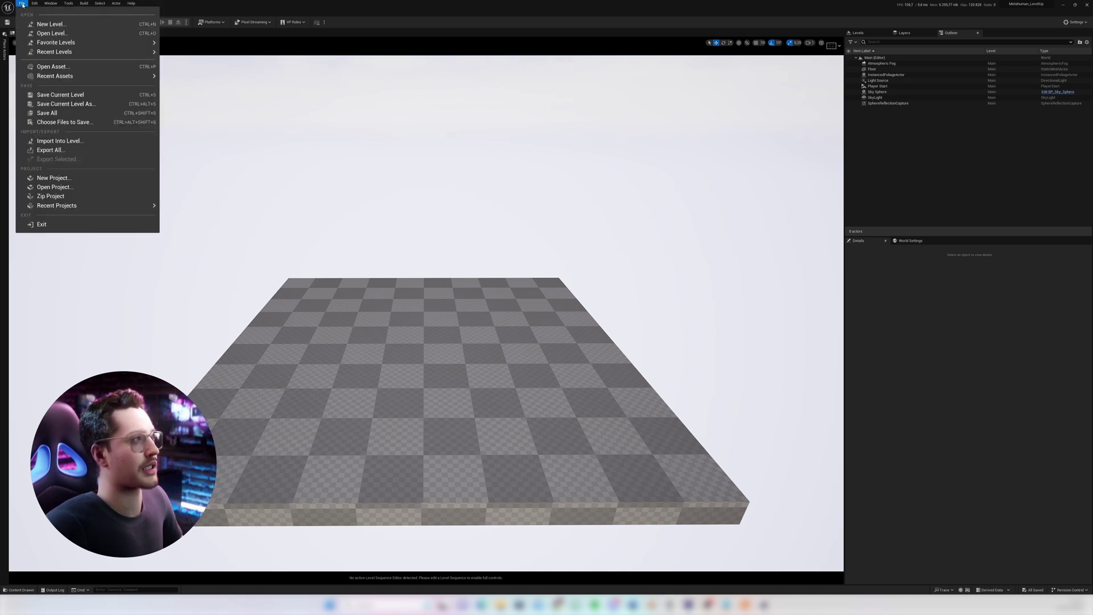
left_click(48, 24)
left_click(548, 256)
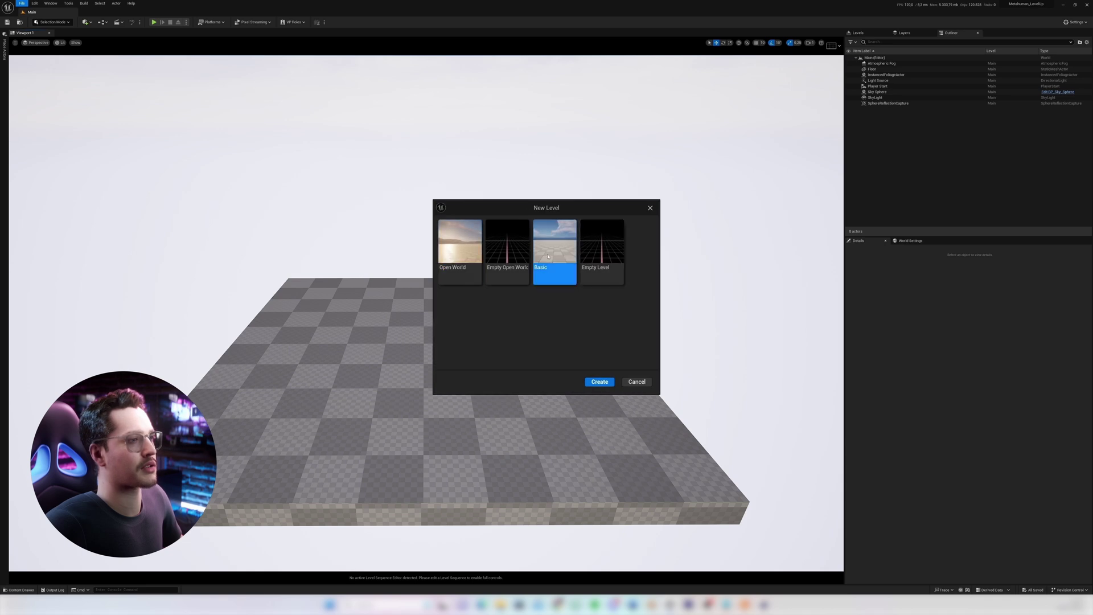
left_click(597, 381)
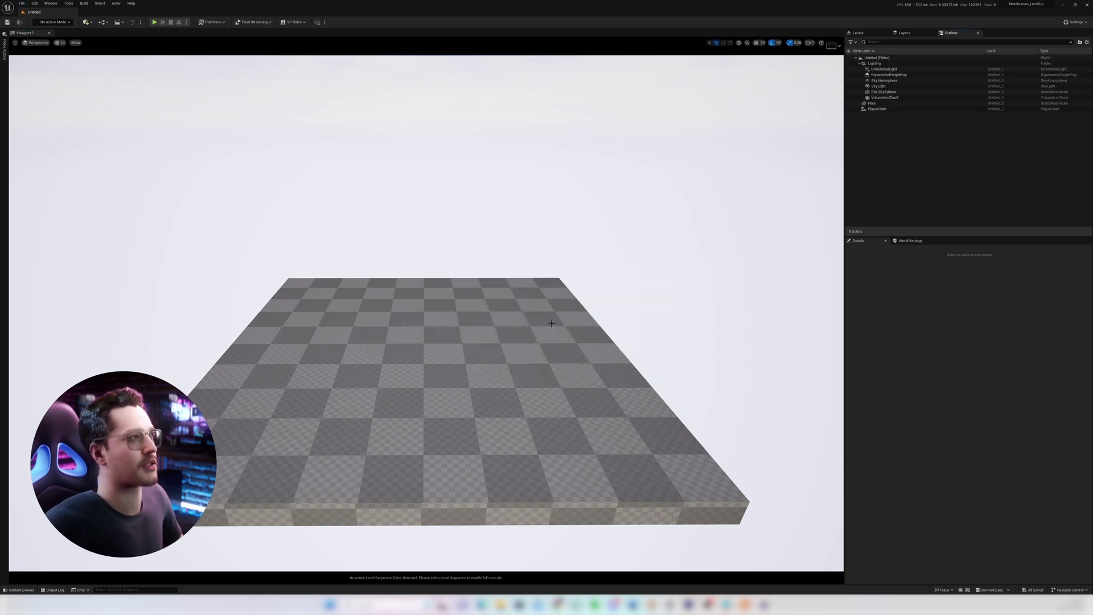
left_click(419, 356)
key("Delete")
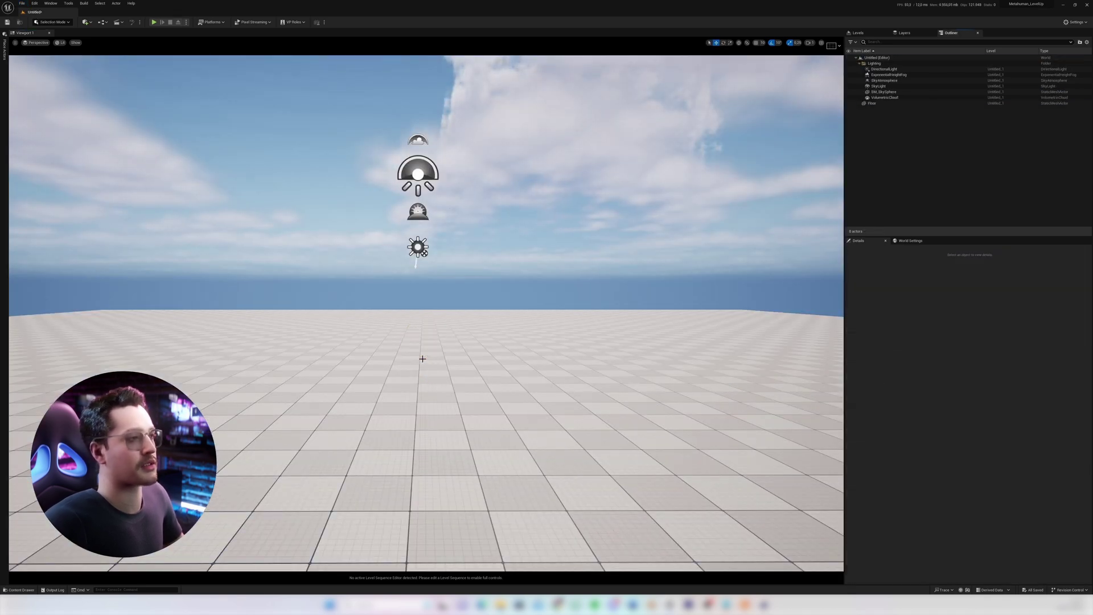
Save the new level under the name MH_Export
left_click(7, 22)
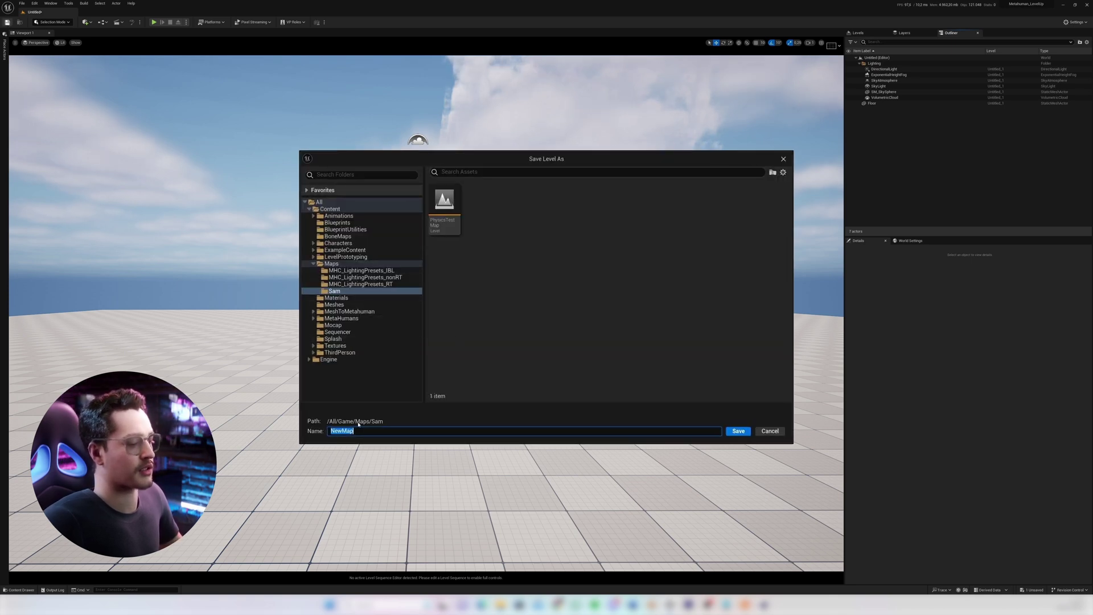
type("MH_")
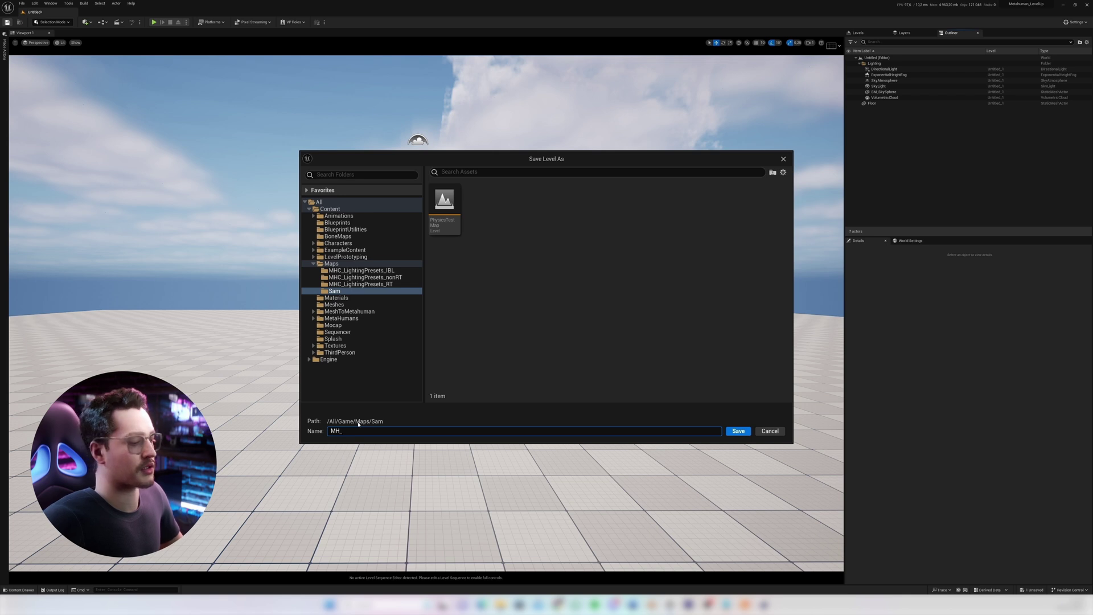
type("Export")
key("Return")
Place the BP_ScanStoreHead01 blueprint from its MetaHumans subfolder into the level
left_click(24, 590)
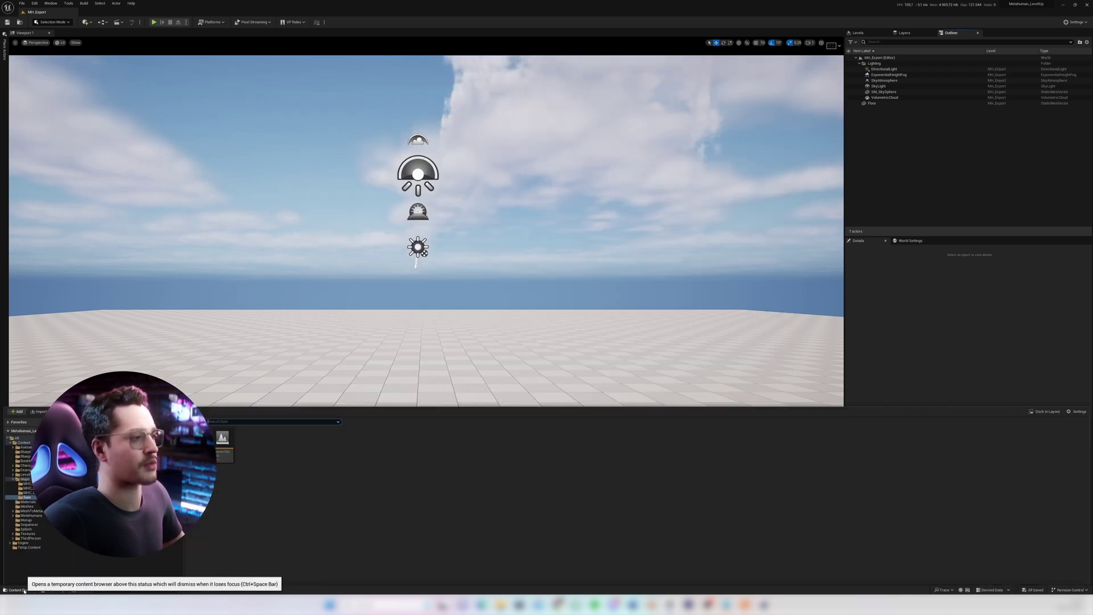
left_click(29, 496)
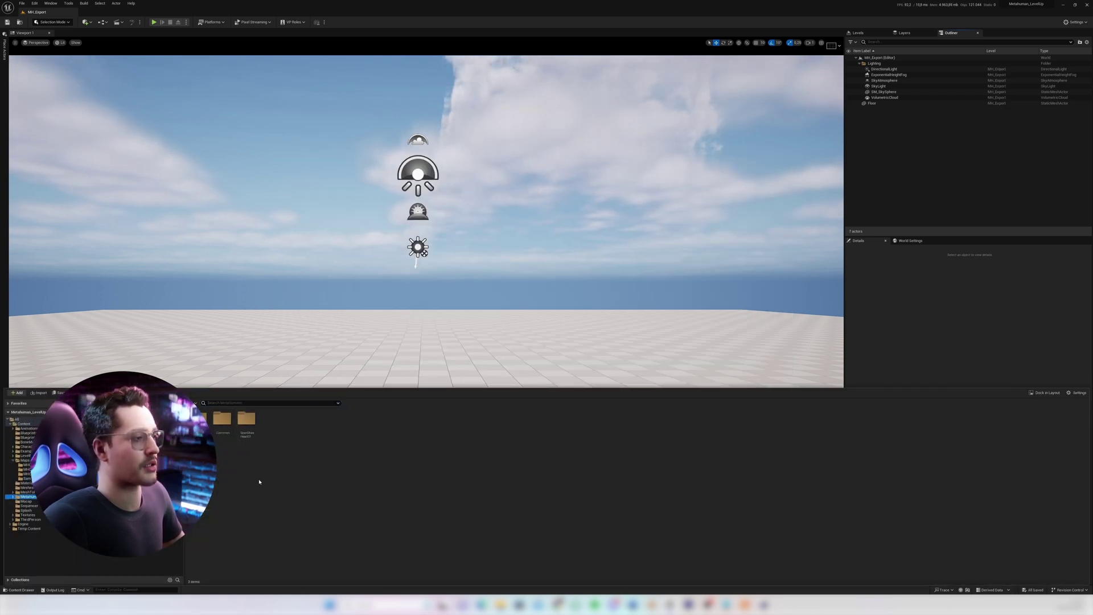
double_click(247, 422)
left_click(368, 421)
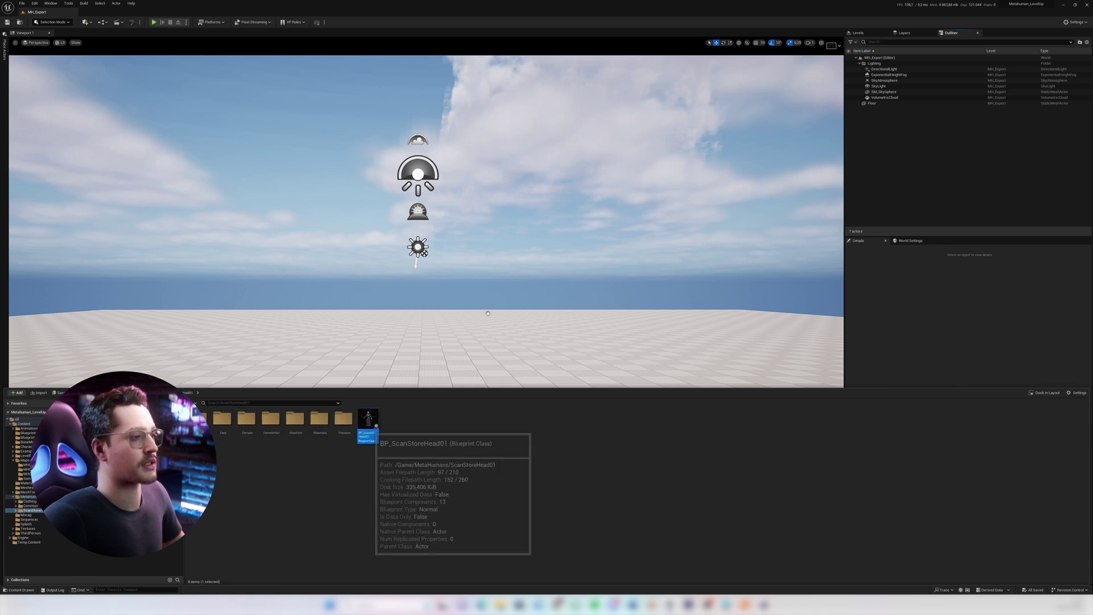
left_click_drag(397, 363, 410, 360)
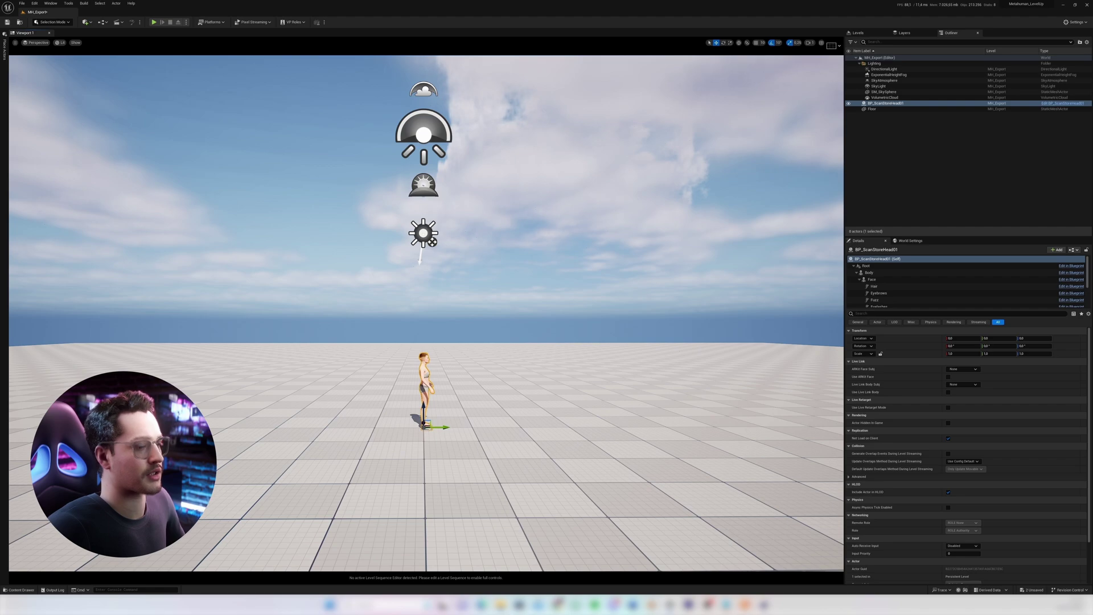
key("w")
key("d")
right_click_drag(410, 360, 244, 406)
key("w")
key("s")
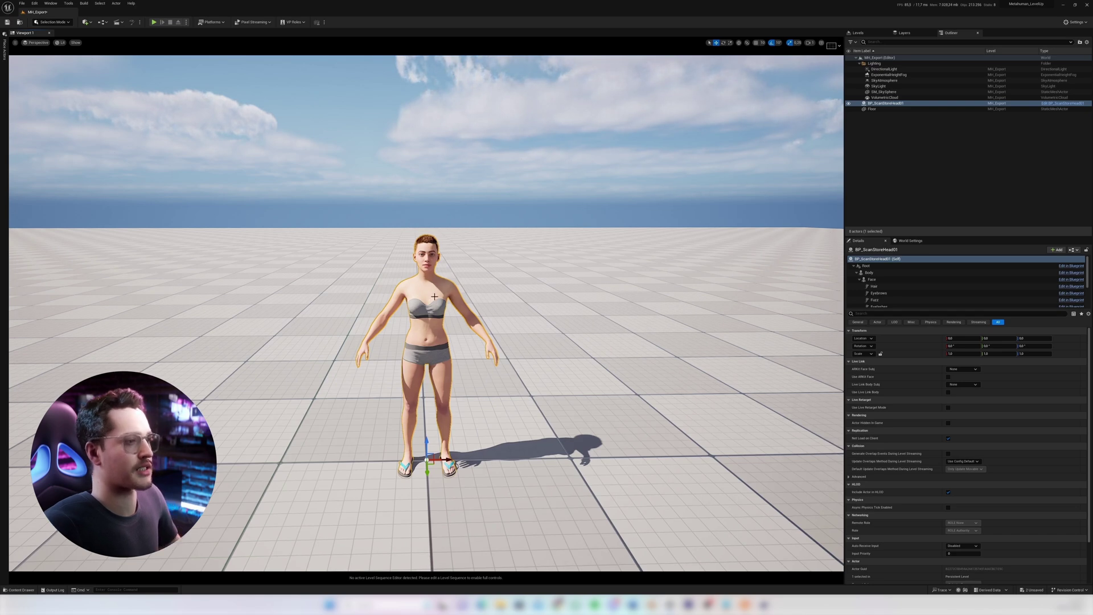
Switch to MetaHuman Creator in the browser and review the character's body proportions, tops and shoes options
mouse_move(554, 605)
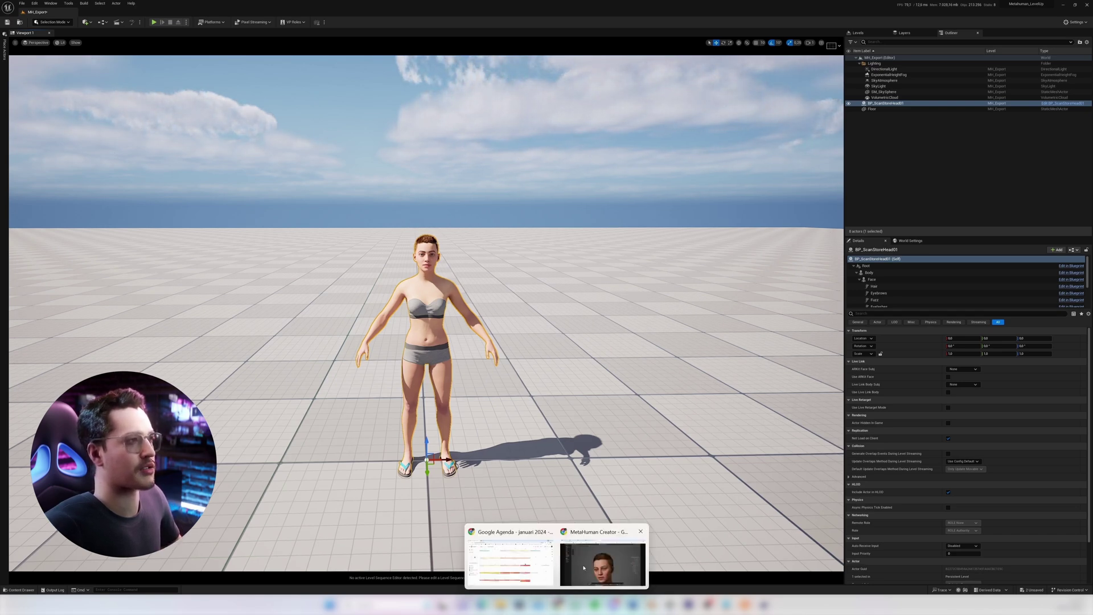
left_click(603, 560)
key("2")
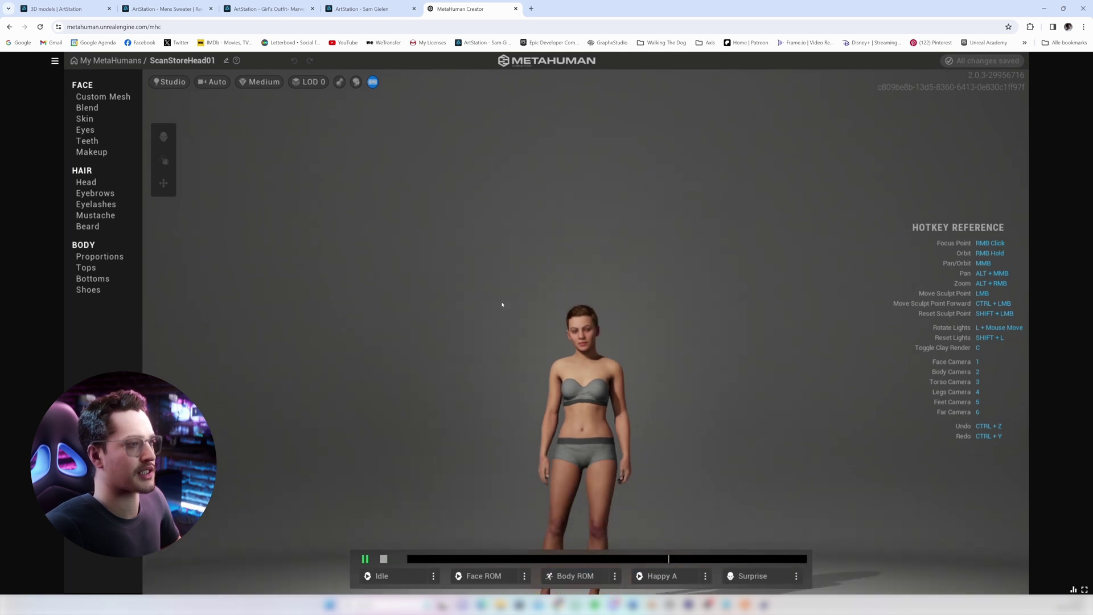
left_click(100, 256)
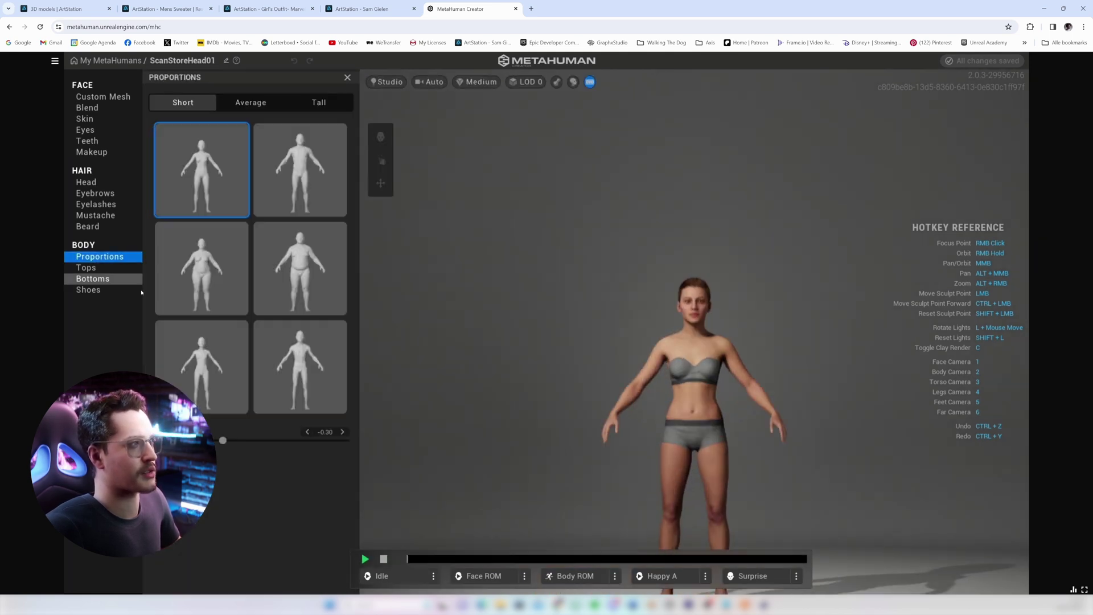
left_click(86, 268)
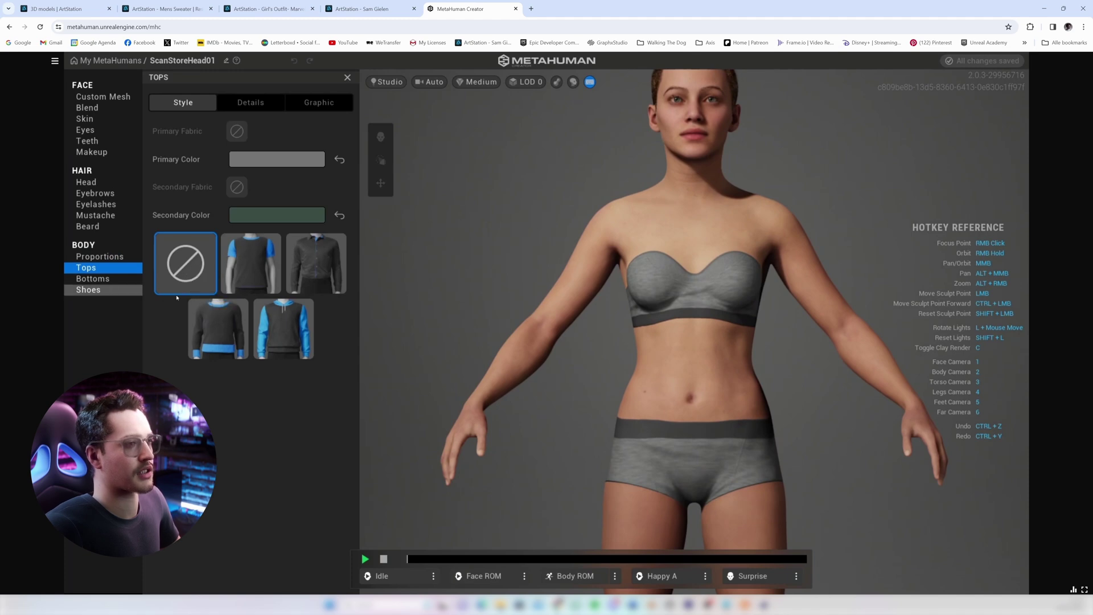
left_click(88, 290)
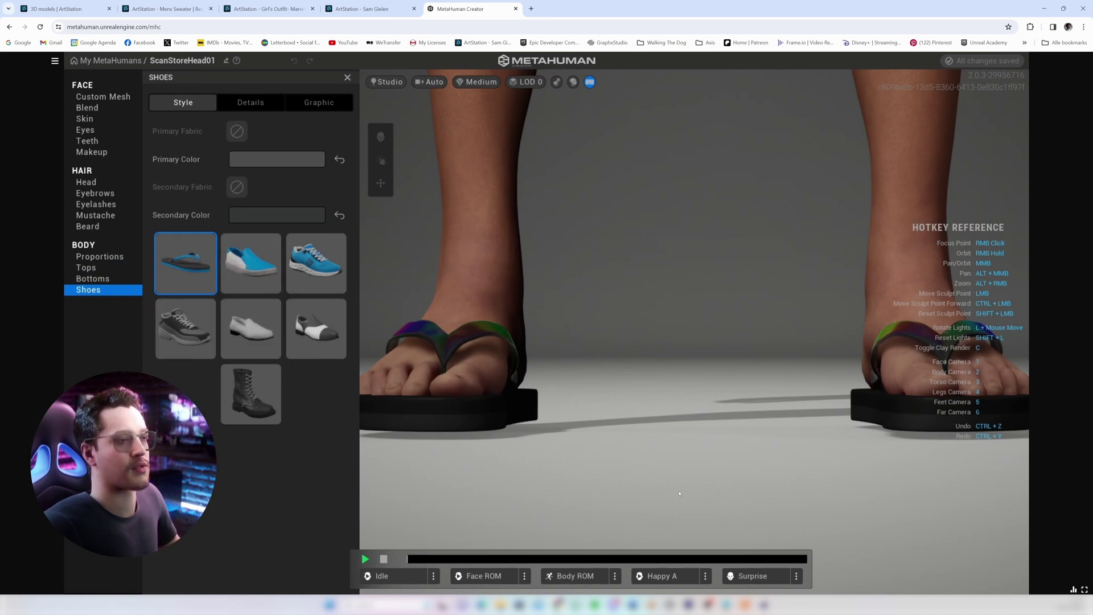
Return to the BP_ScanStoreHead01 blueprint in Unreal Engine and clear the skeletal mesh asset of the Feet component
mouse_move(652, 603)
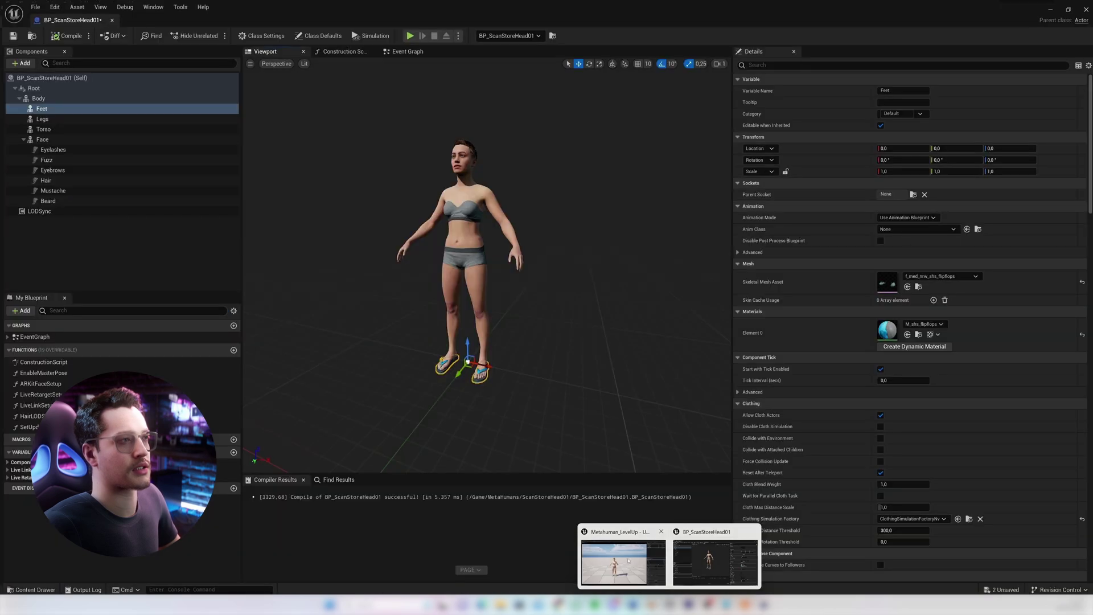
left_click(626, 532)
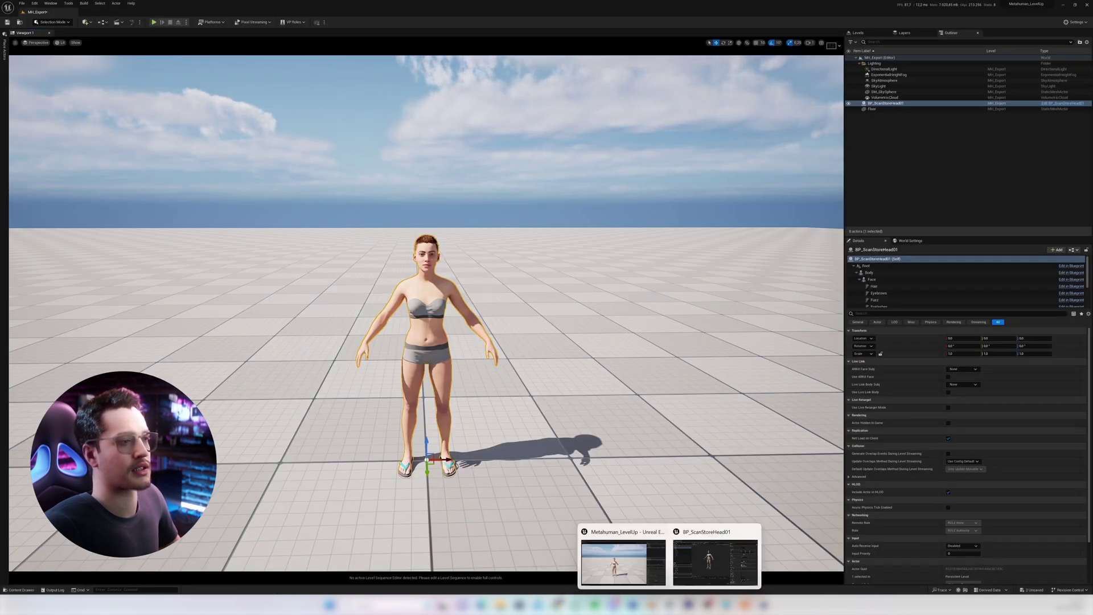
left_click(706, 569)
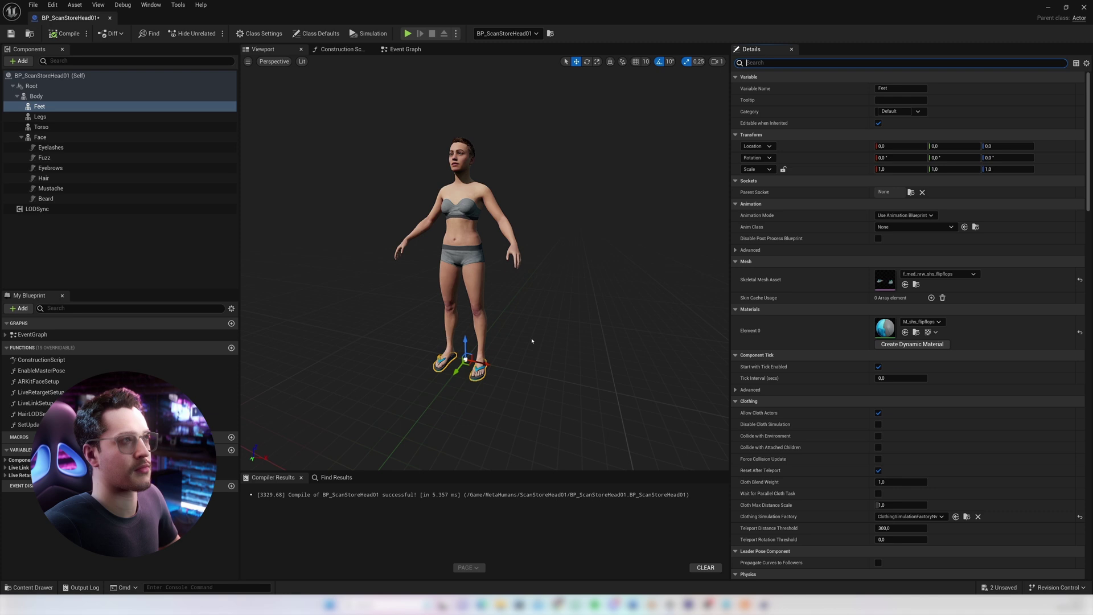
double_click(1019, 6)
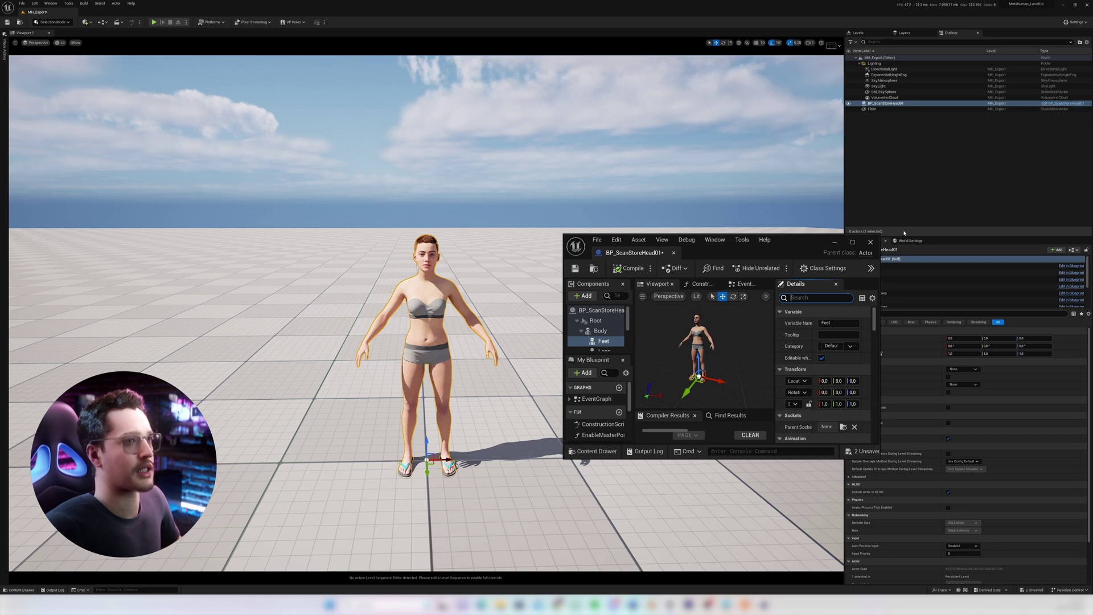
left_click(852, 242)
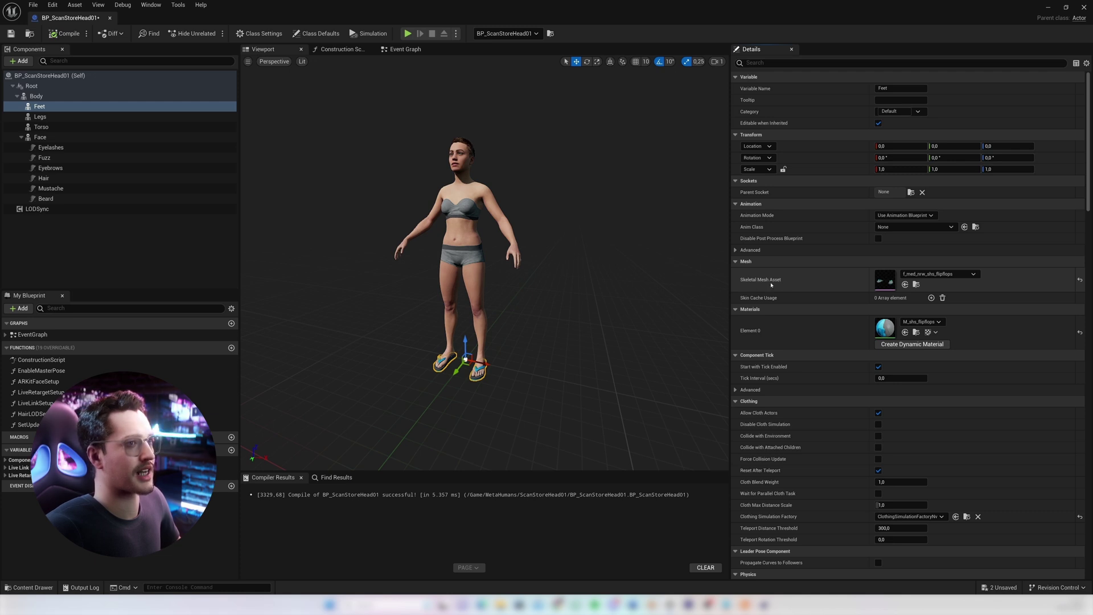
left_click(926, 274)
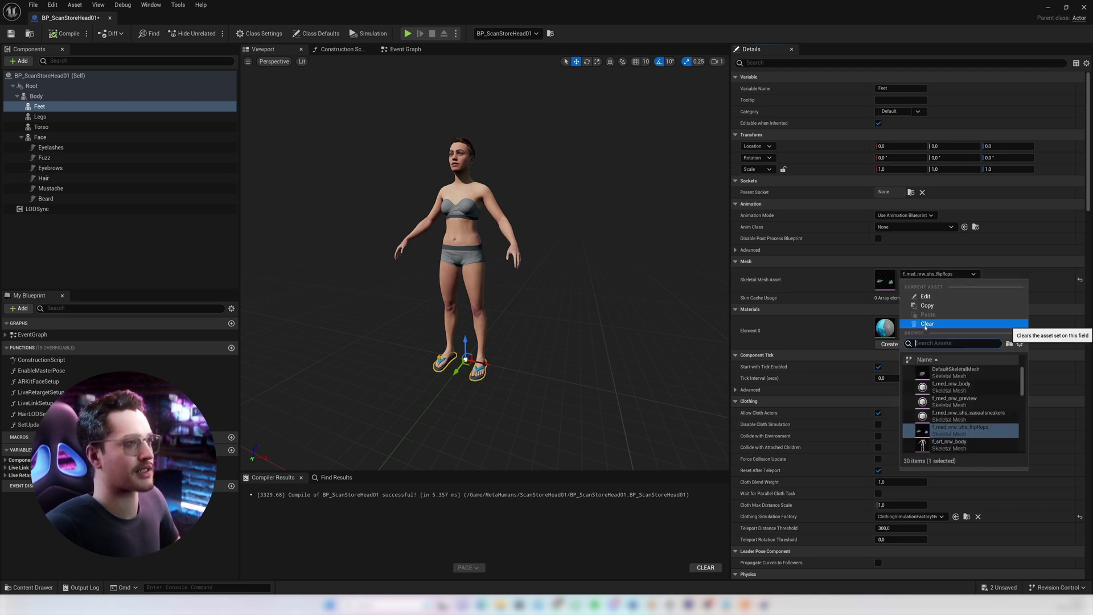
left_click(927, 324)
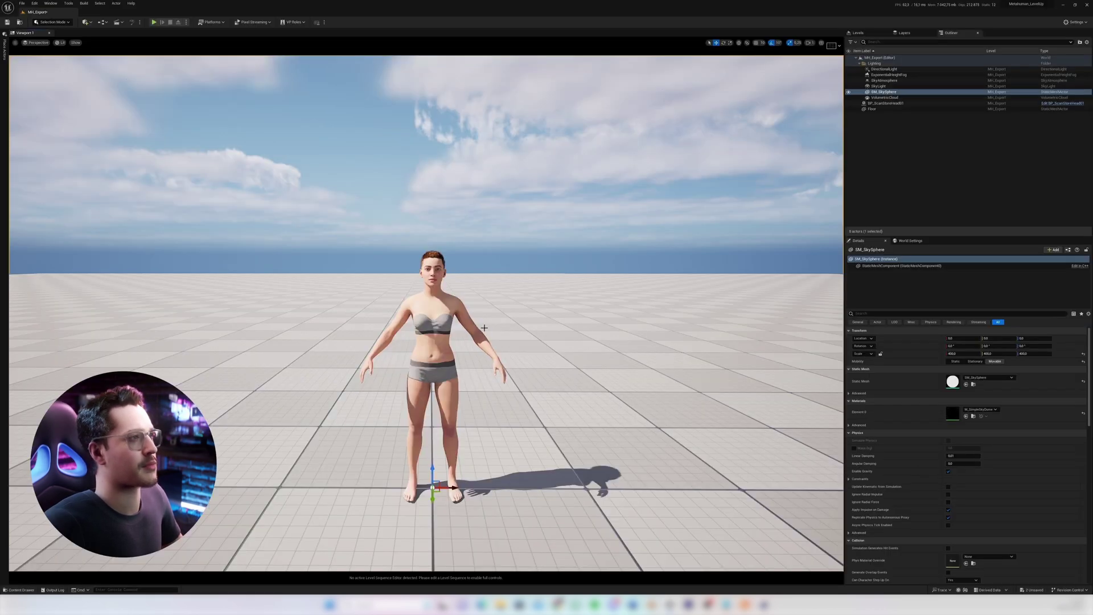
Select the MetaHuman in the level, start exporting only it as MH_Export.fbx and review the FBX export options
left_click(434, 306)
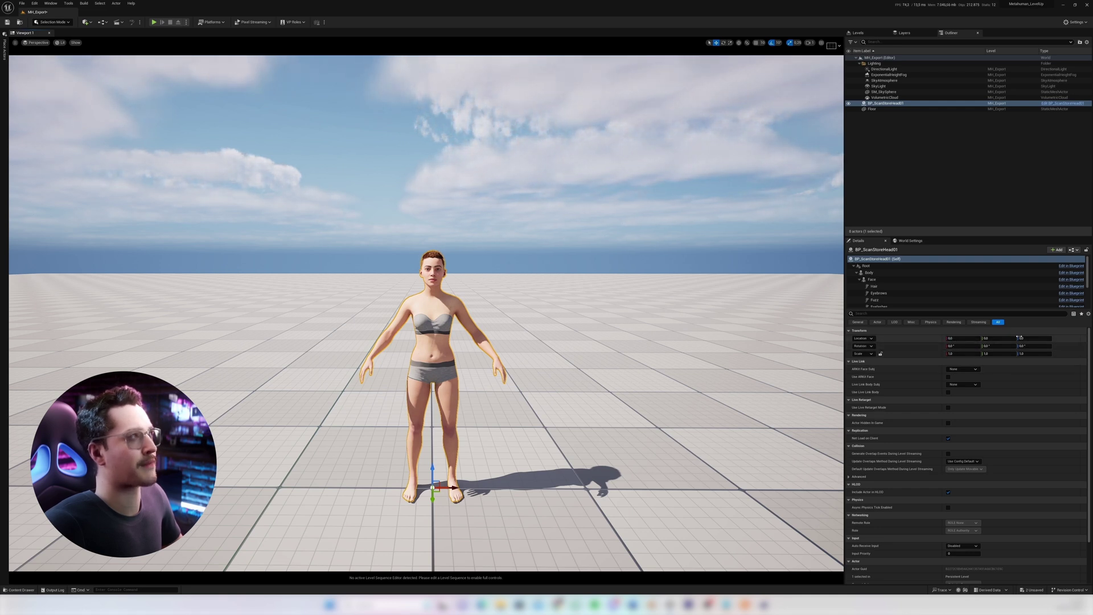
left_click(22, 4)
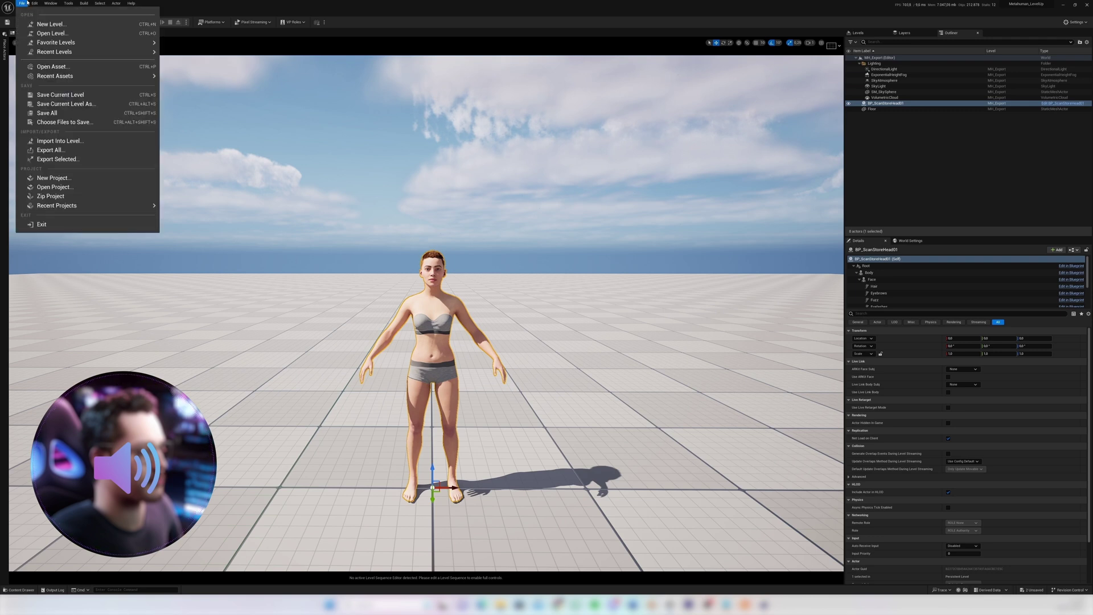
left_click(57, 159)
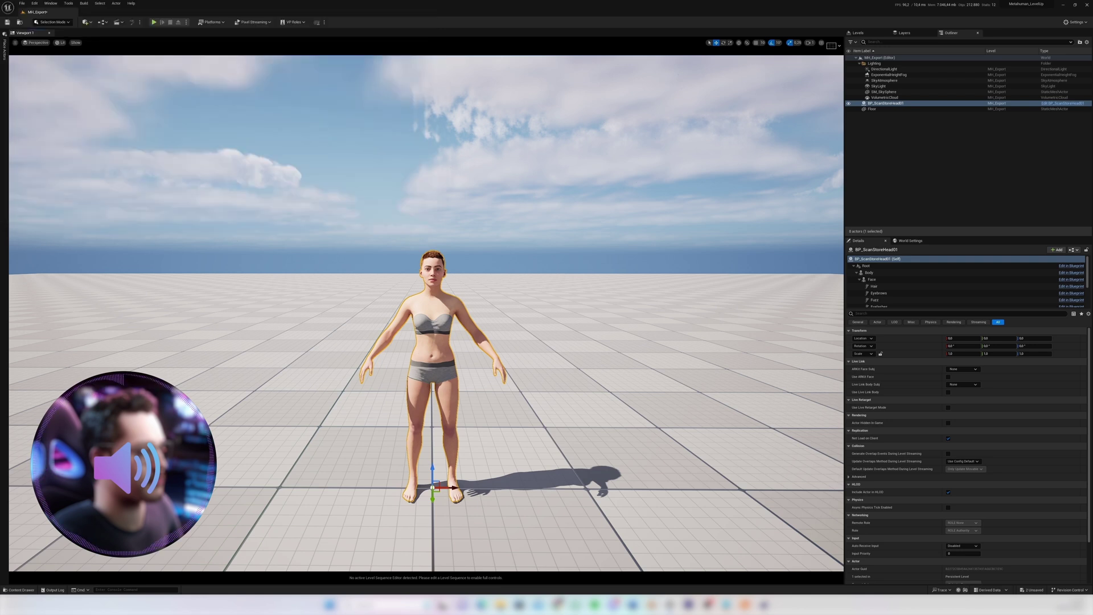
left_click_drag(361, 169, 217, 169)
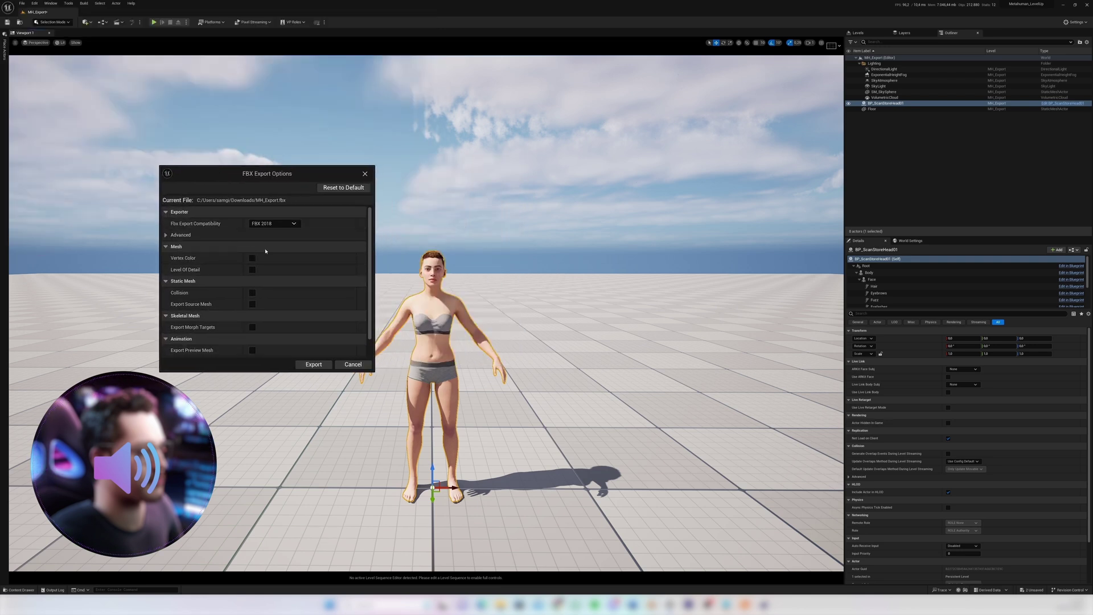
scroll(266, 251, "down", 2)
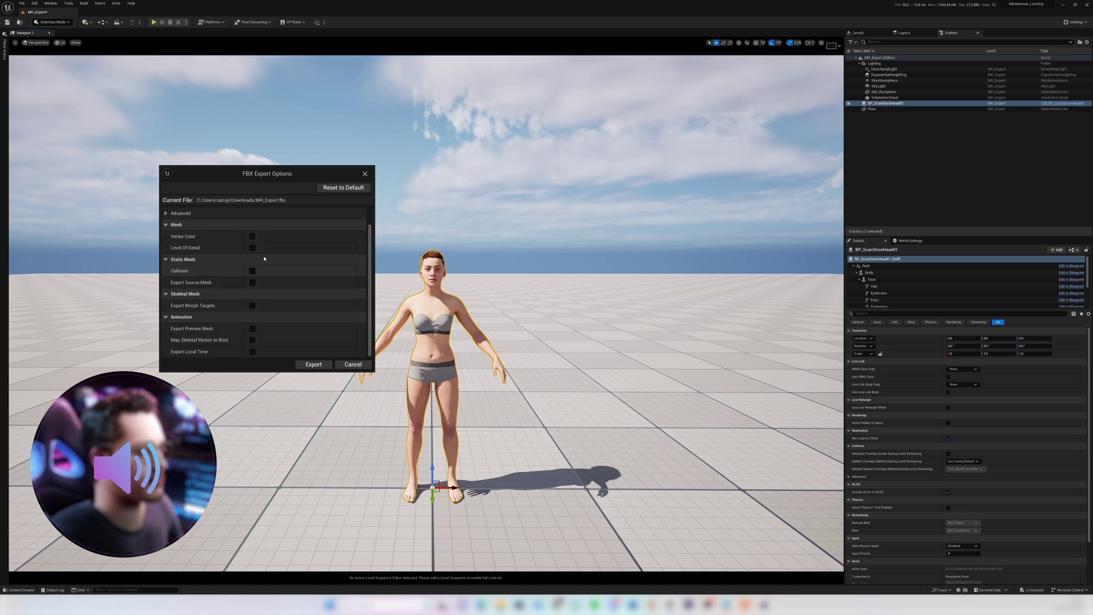
scroll(253, 297, "up", 1)
scroll(254, 305, "down", 1)
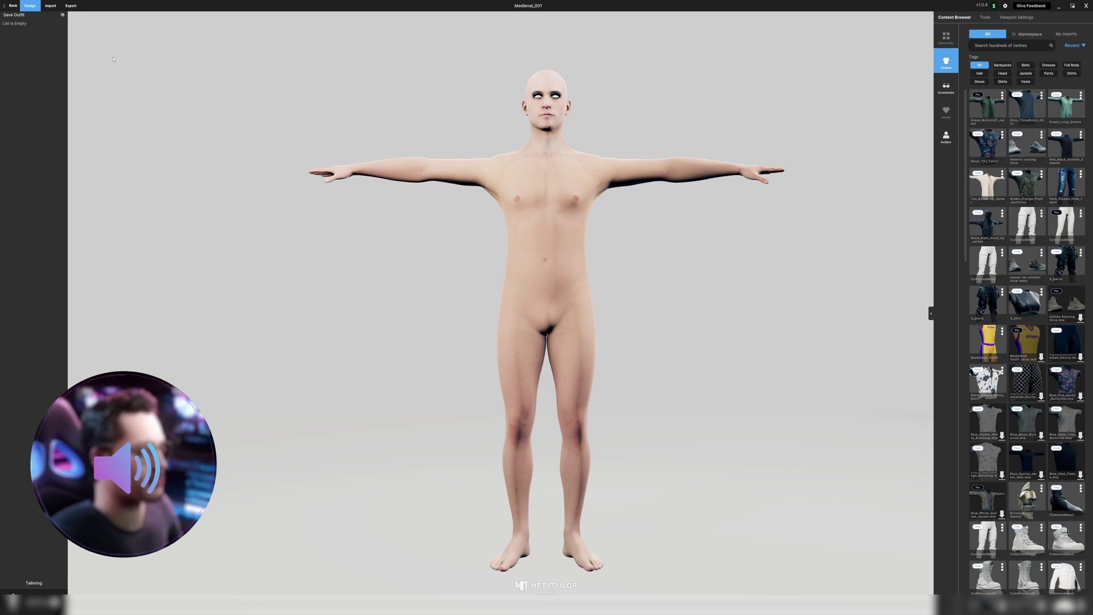
Import F_Small_Unw.fbx from the MetahumanMeshes folder as an avatar and proceed from materials to the landmark stage
left_click(50, 7)
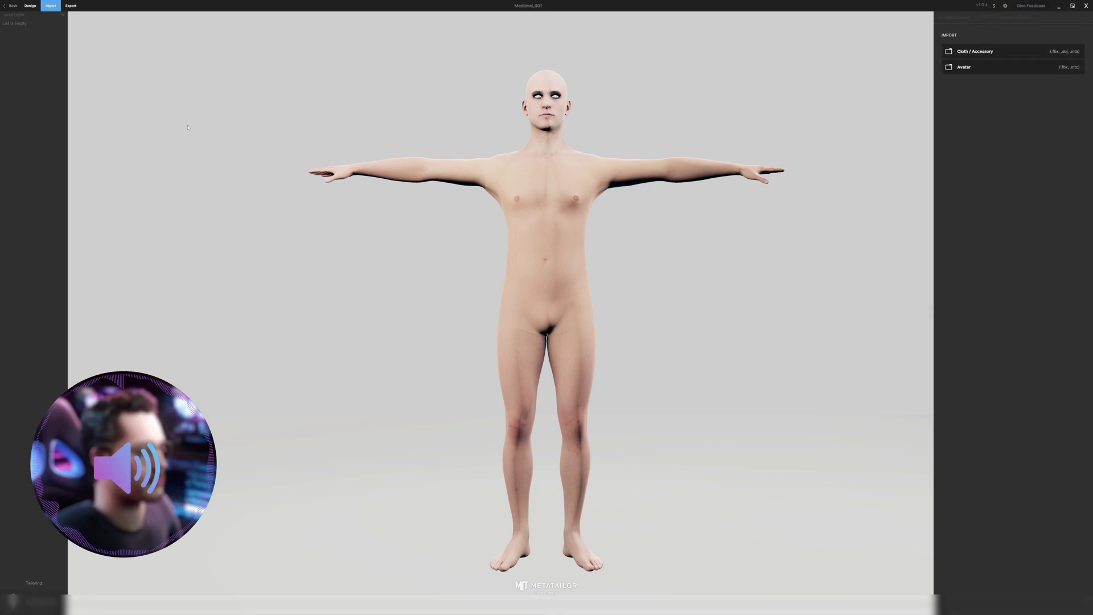
left_click(963, 67)
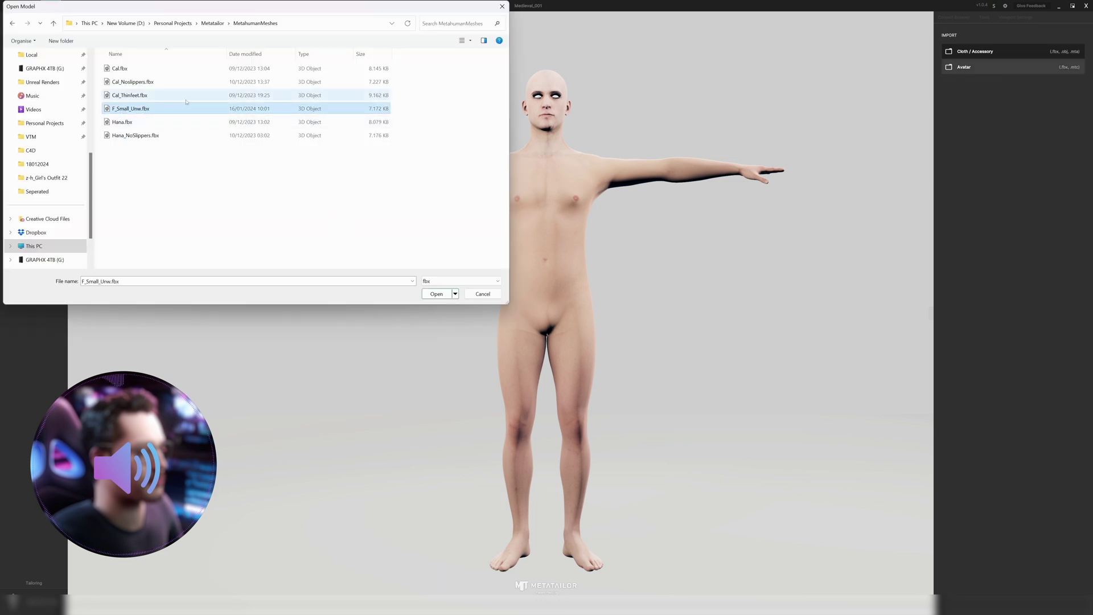
left_click(436, 294)
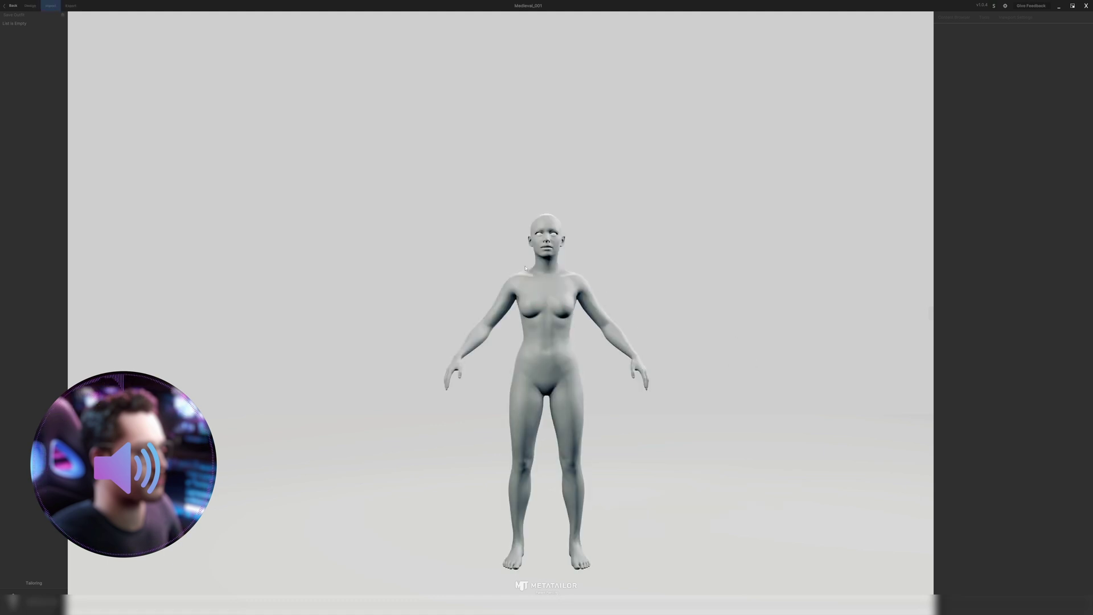
left_click(543, 275)
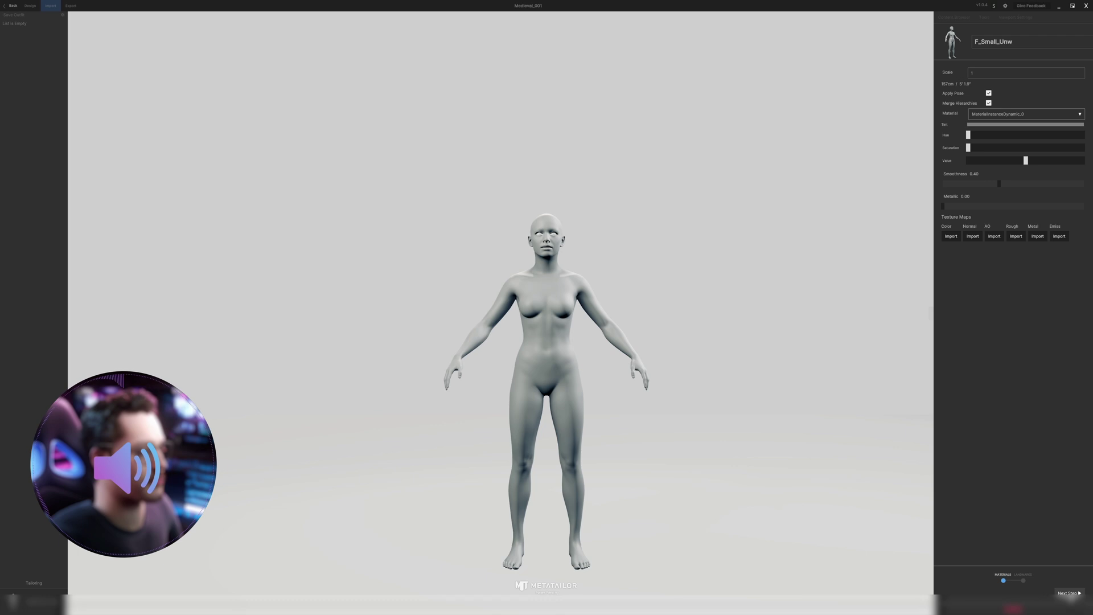
left_click(1068, 593)
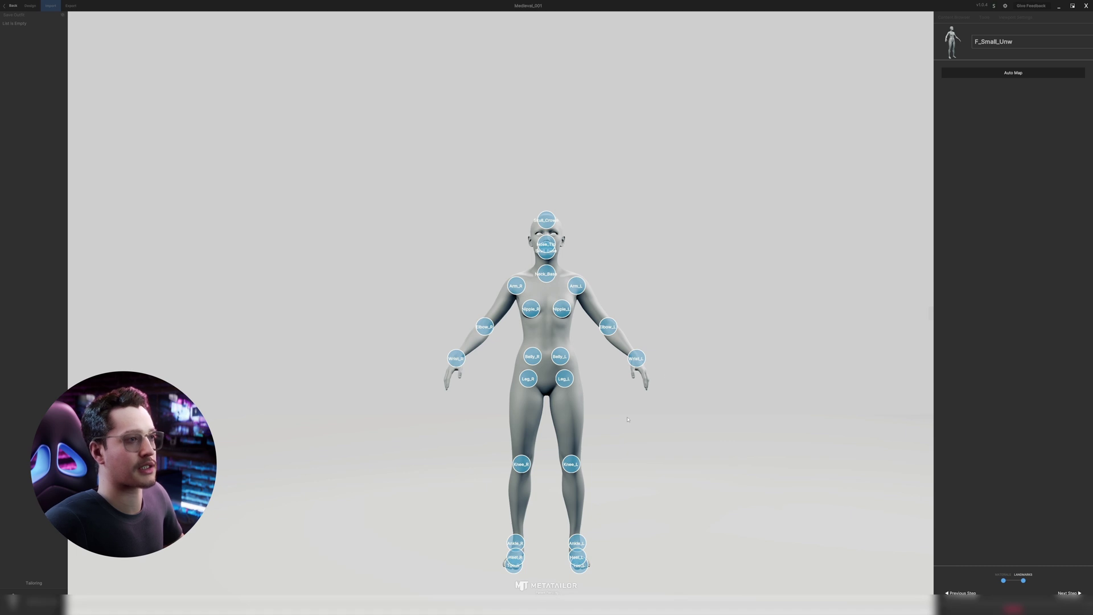
Raise the nose tip landmark onto the avatar's nose and the skull crown landmark to the head's upper edge, judged from the front
scroll(628, 419, "up", 4)
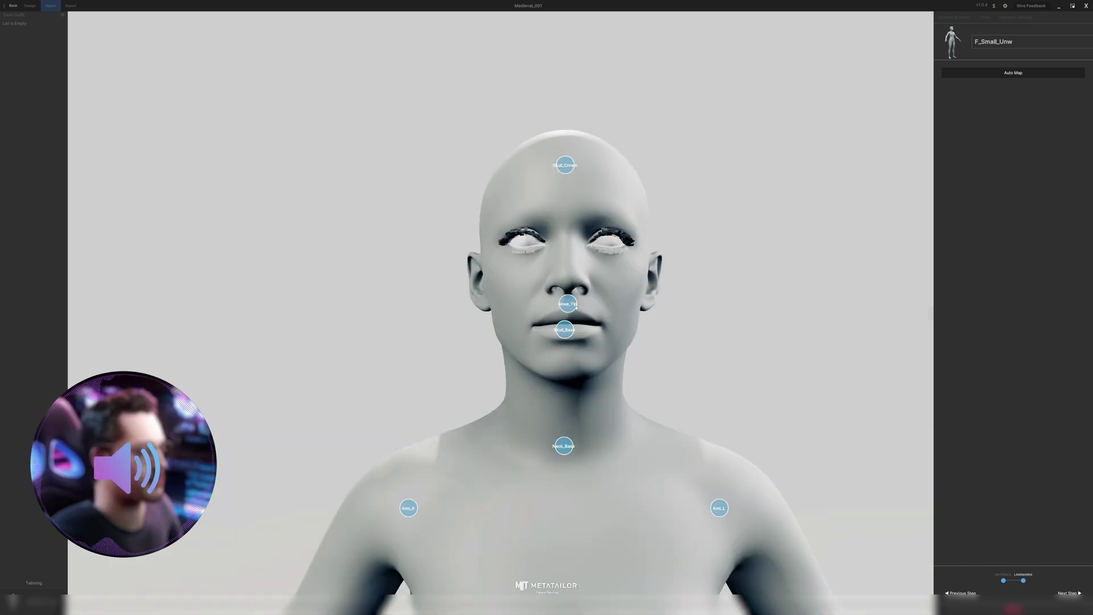
left_click(575, 306)
left_click_drag(567, 286, 568, 266)
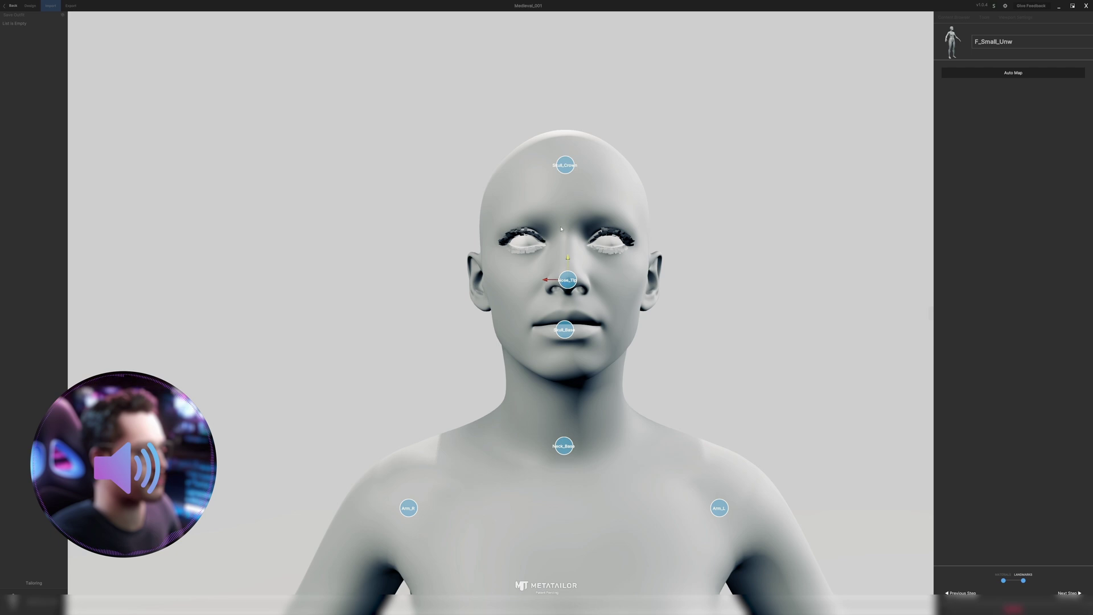
left_click(563, 162)
left_click_drag(563, 144, 563, 114)
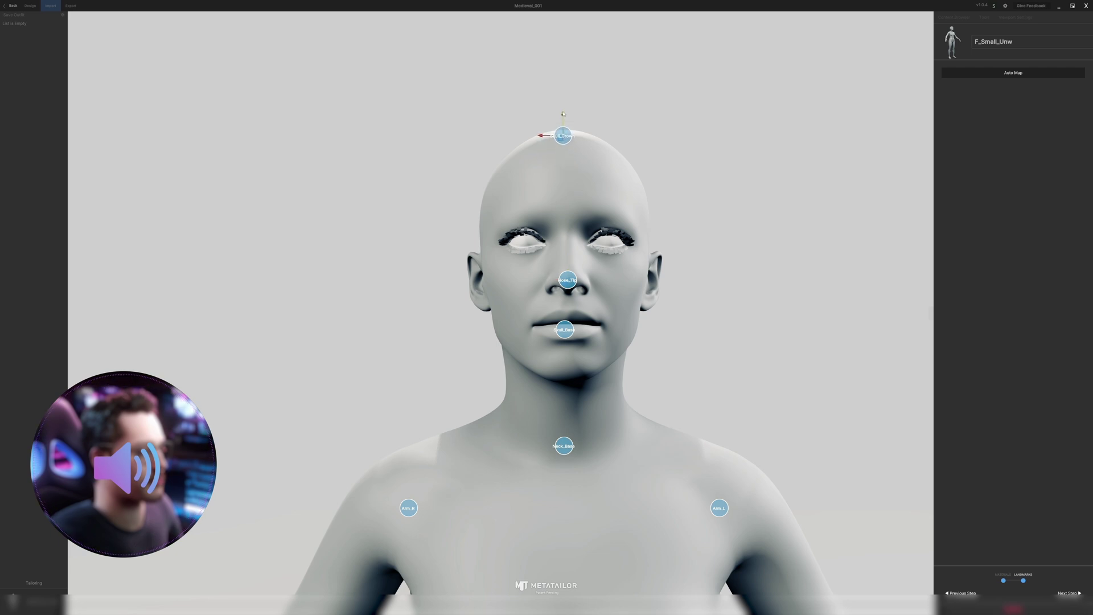
In side view, shift the skull crown landmark back onto the top of the head and the nose tip landmark forward to the nose's end
middle_click_drag(627, 355, 464, 359)
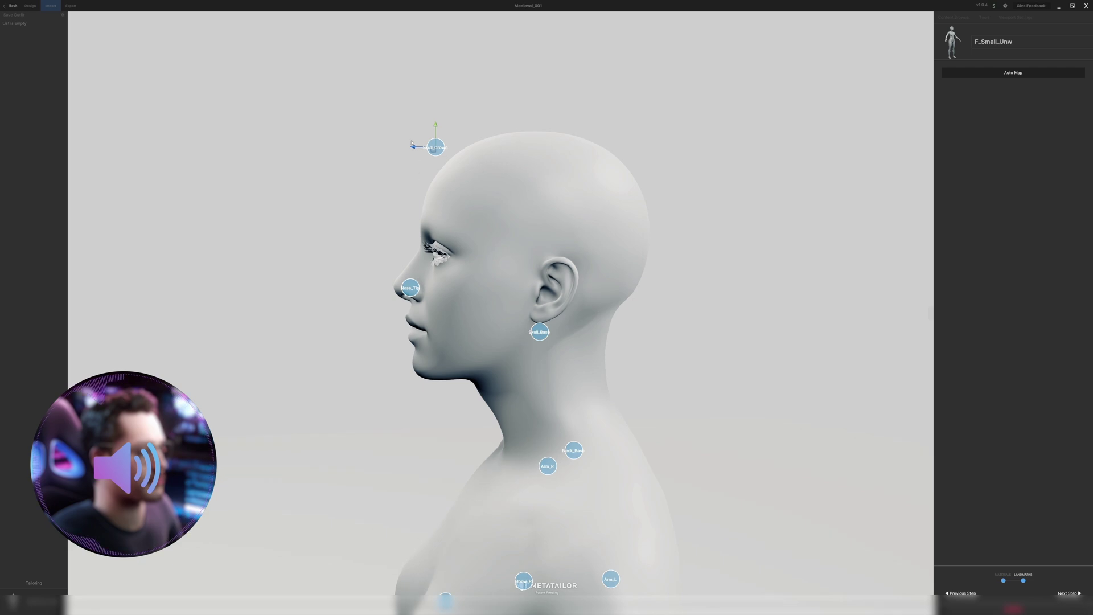
left_click_drag(413, 147, 529, 110)
middle_click_drag(416, 276, 419, 273)
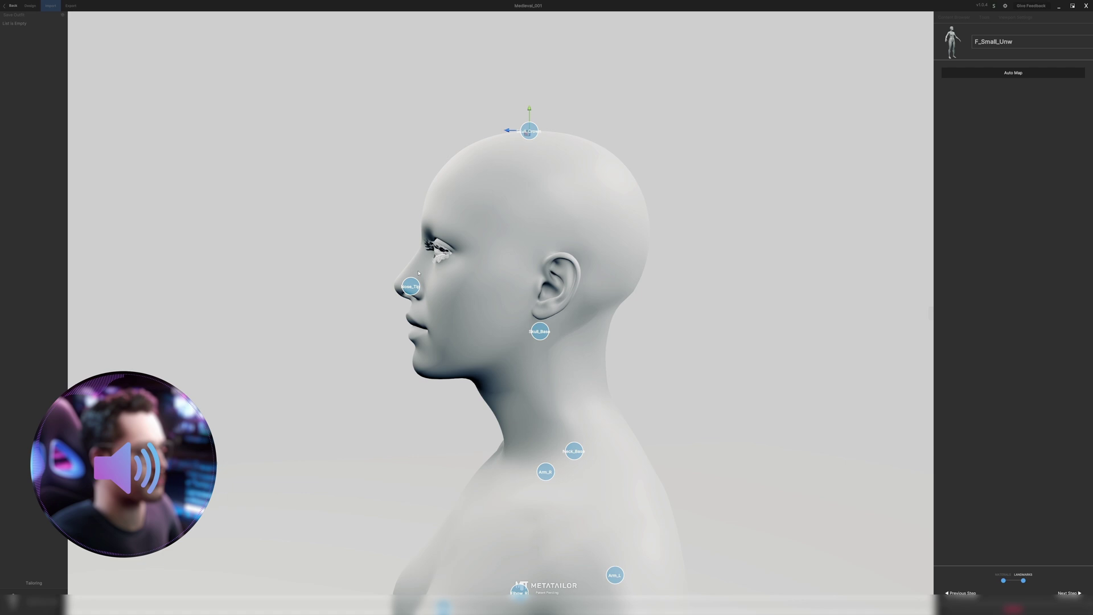
left_click_drag(410, 287, 413, 282)
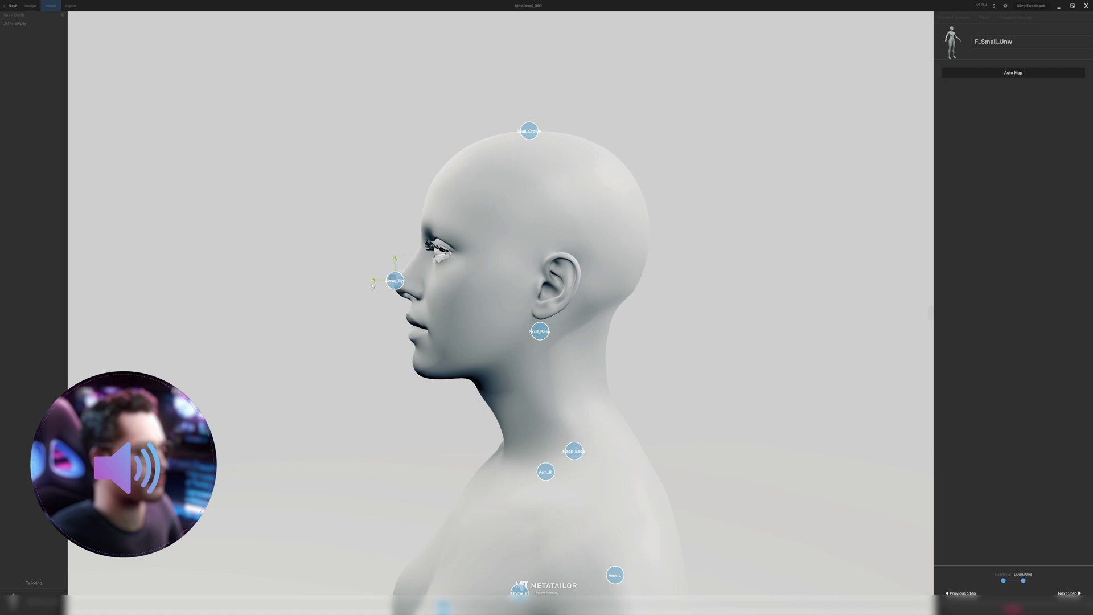
middle_click_drag(373, 286, 532, 286)
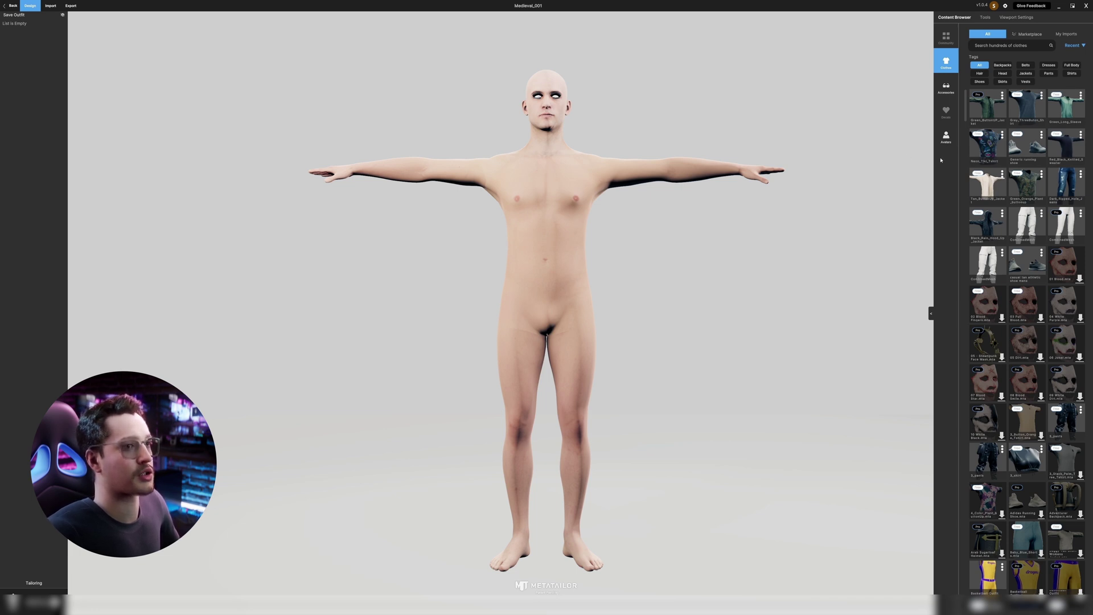
Load the imported F_Small_Unw avatar into the scene and import Pants.fbx from the Seperated folder as a cloth item
left_click(946, 138)
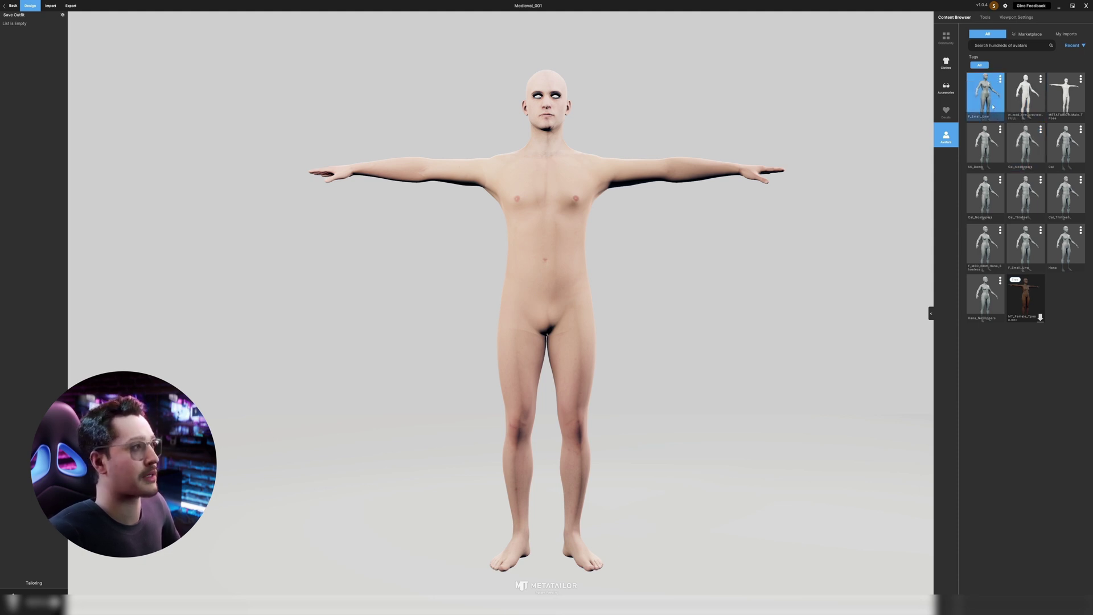
left_click(978, 135)
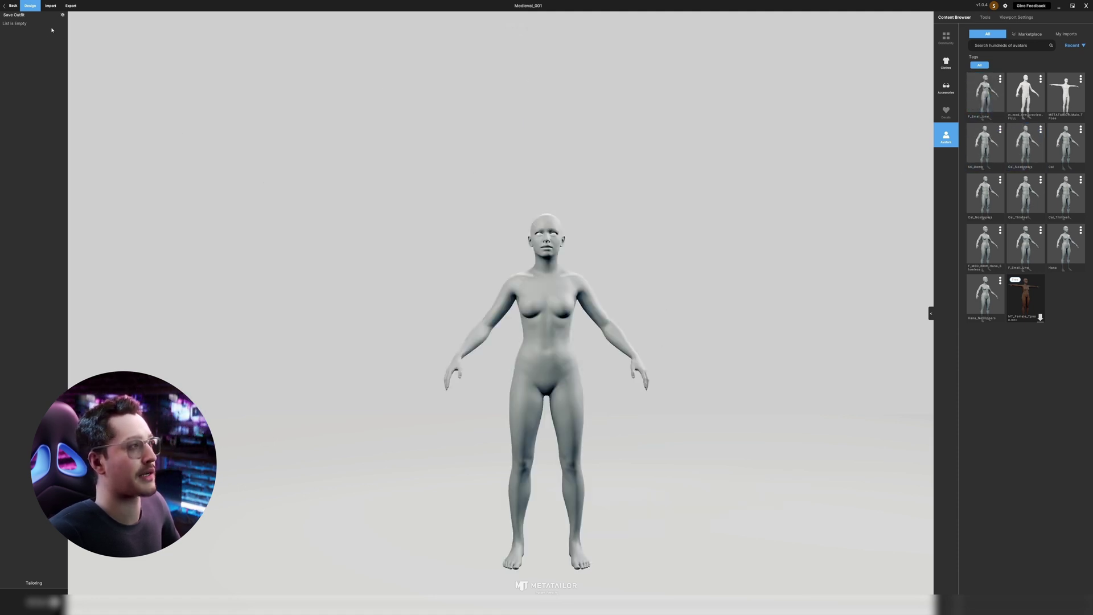
left_click(52, 8)
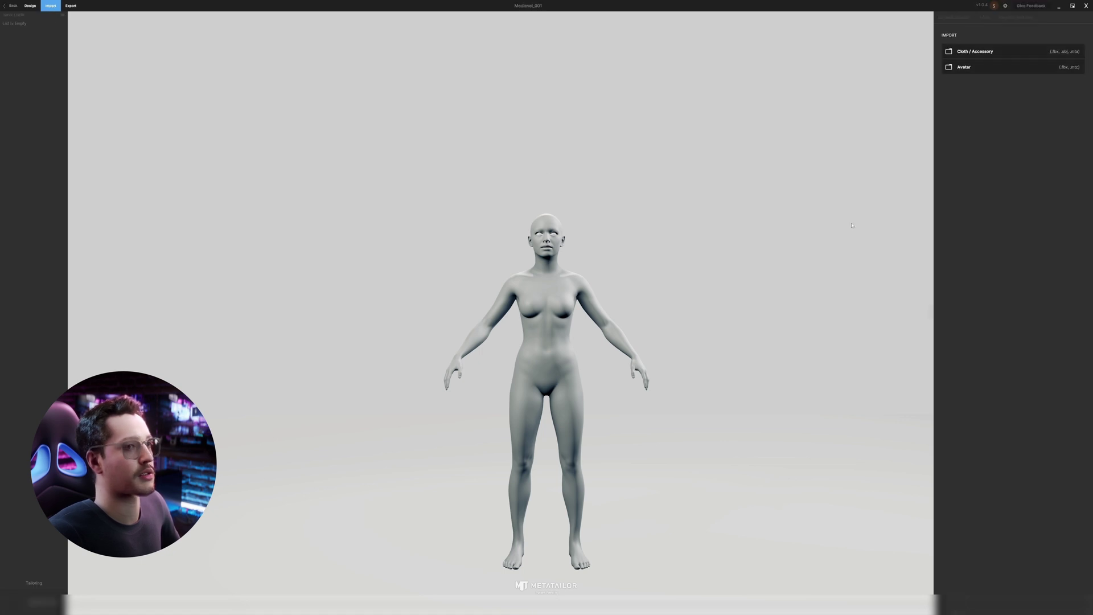
left_click(973, 53)
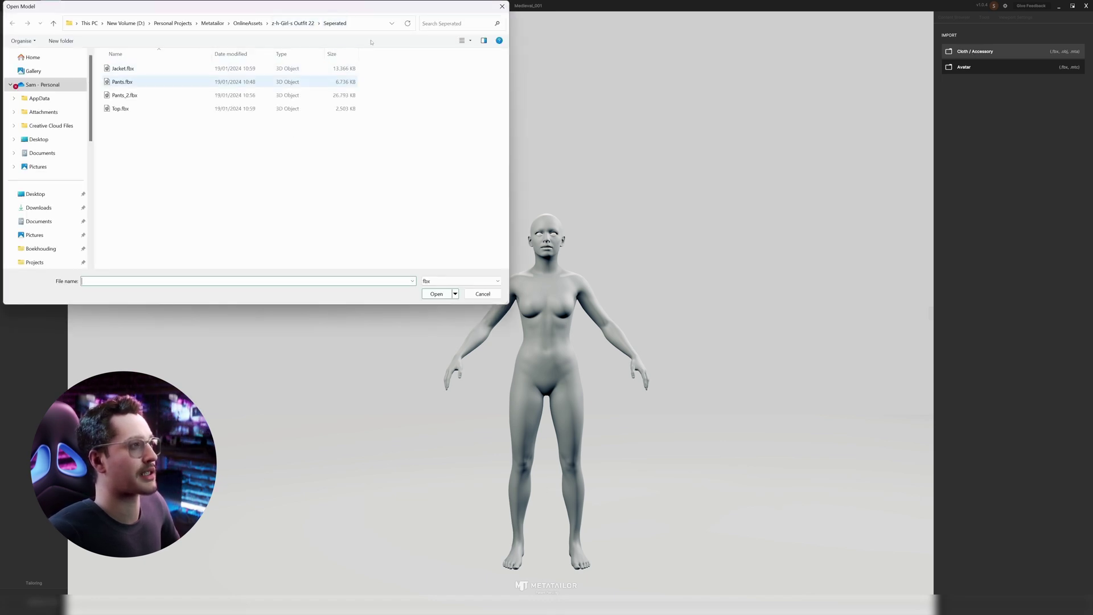
left_click(122, 82)
left_click(436, 296)
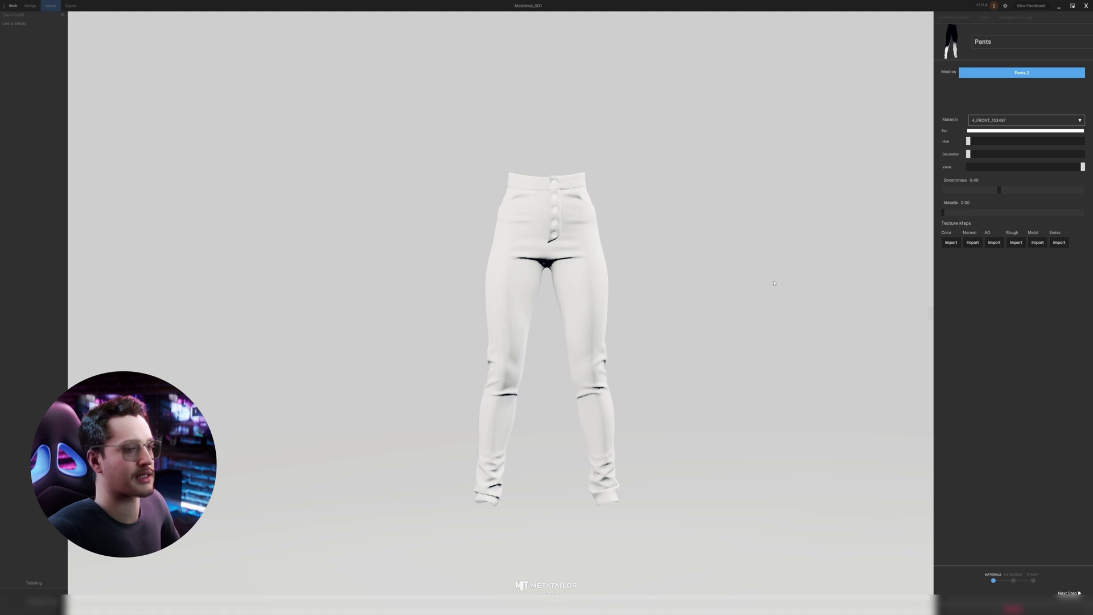
Assign z-h_Girl's Outfit 22-uv2_BaseColor.png from the Textures > Unreal Engine folder as the pants' color map
left_click(951, 243)
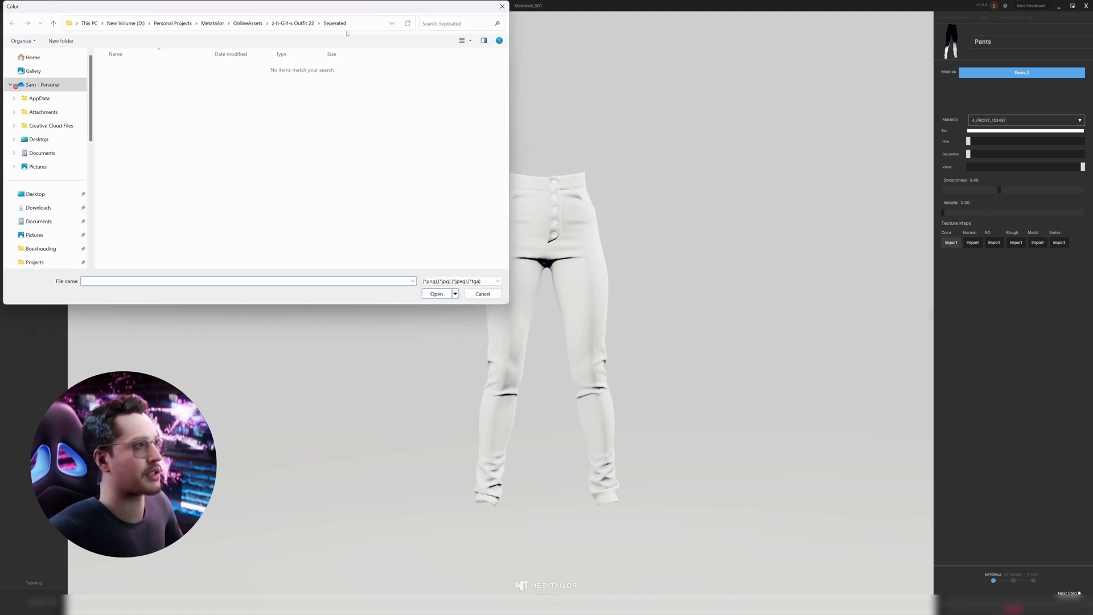
double_click(175, 79)
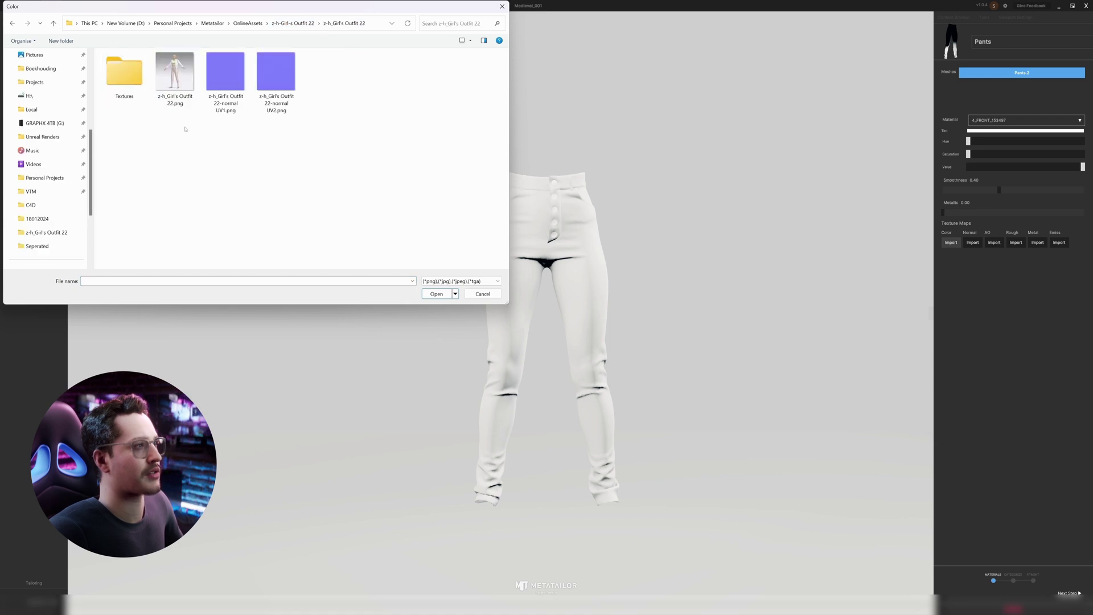
double_click(124, 75)
double_click(129, 82)
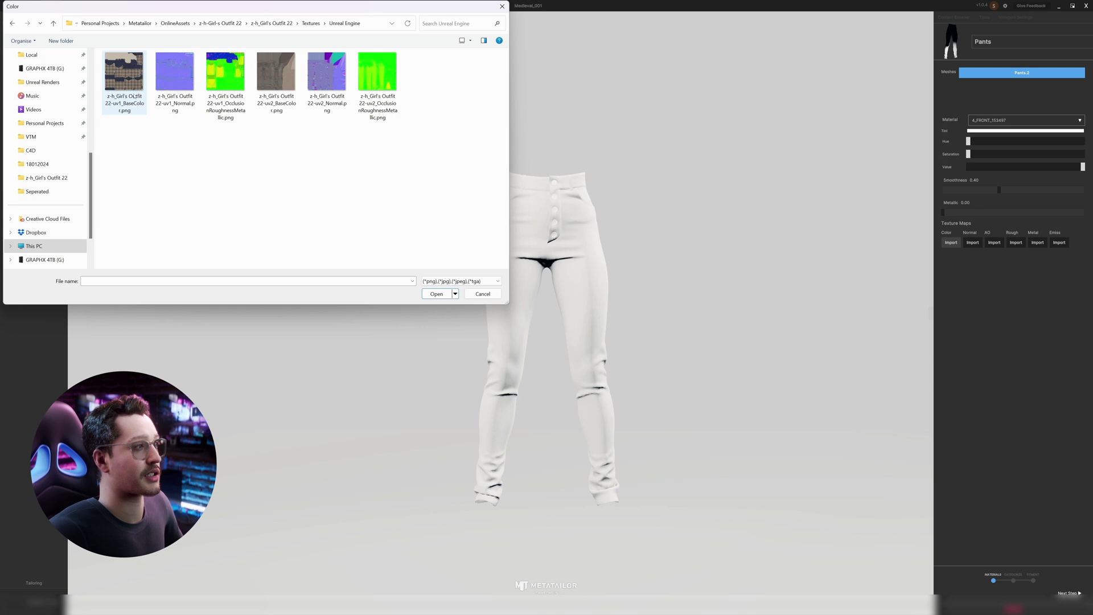
left_click(277, 74)
left_click(441, 295)
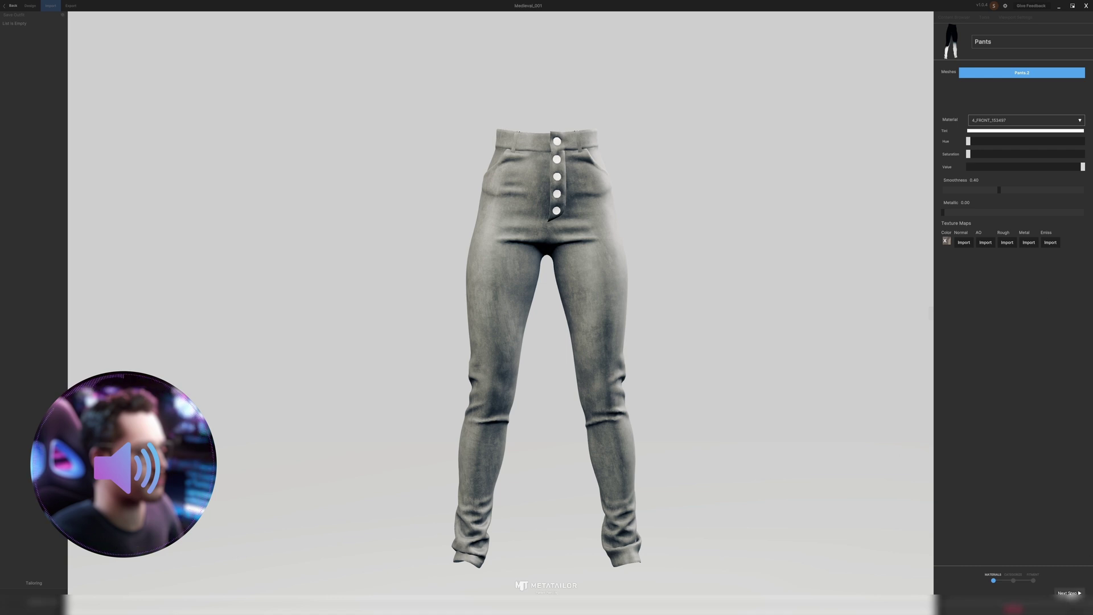
Categorize the imported garment as Pants and proceed to the fitment stage
left_click(1068, 593)
scroll(553, 180, "down", 4)
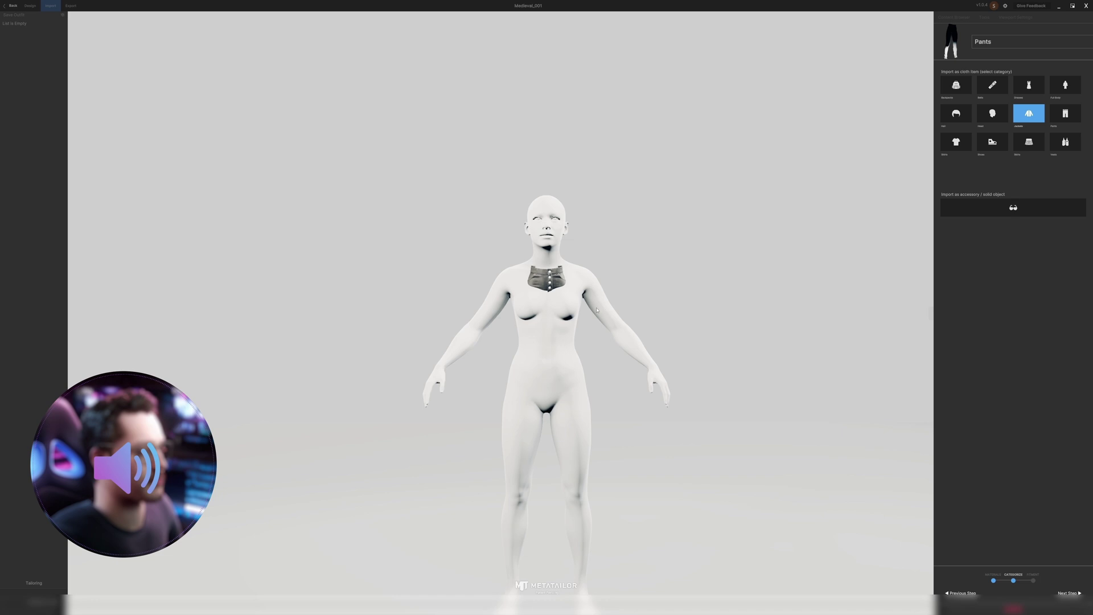
middle_click_drag(561, 347, 593, 316)
left_click_drag(591, 316, 603, 222)
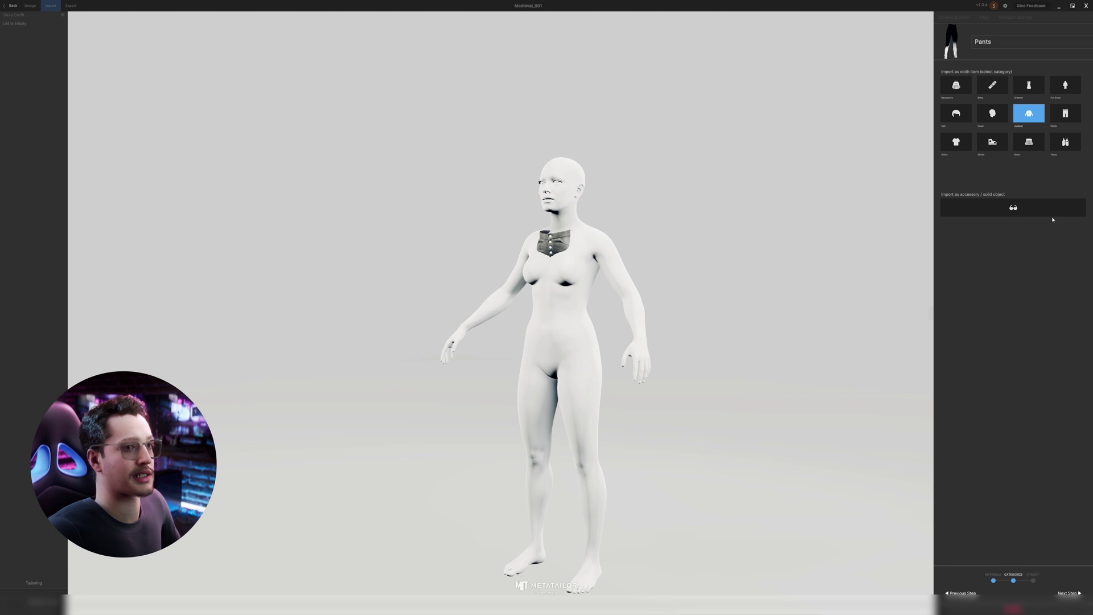
left_click(1066, 114)
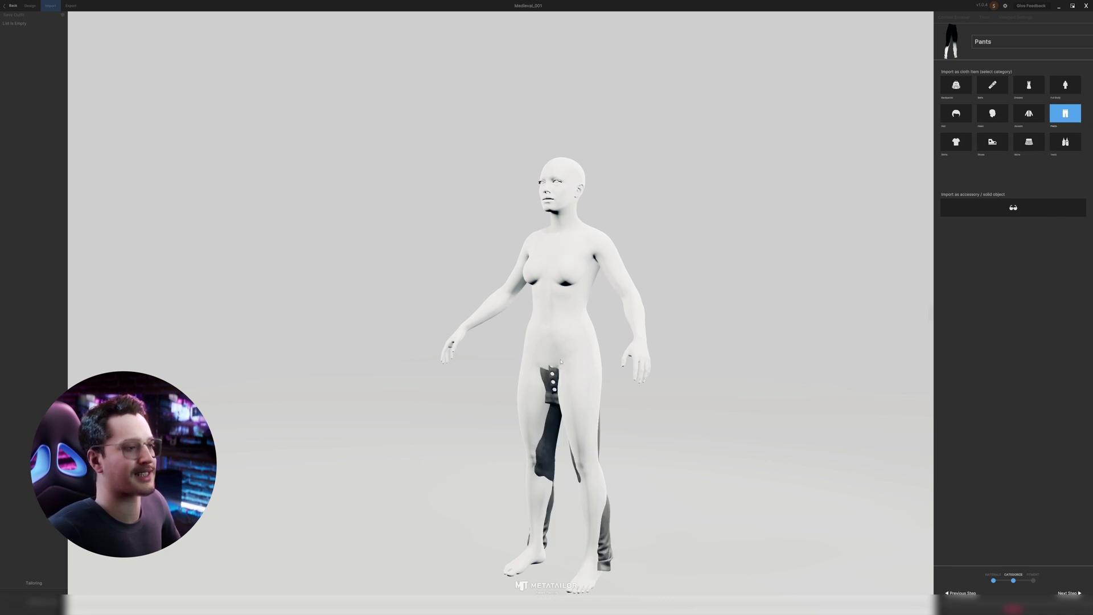
left_click(1069, 593)
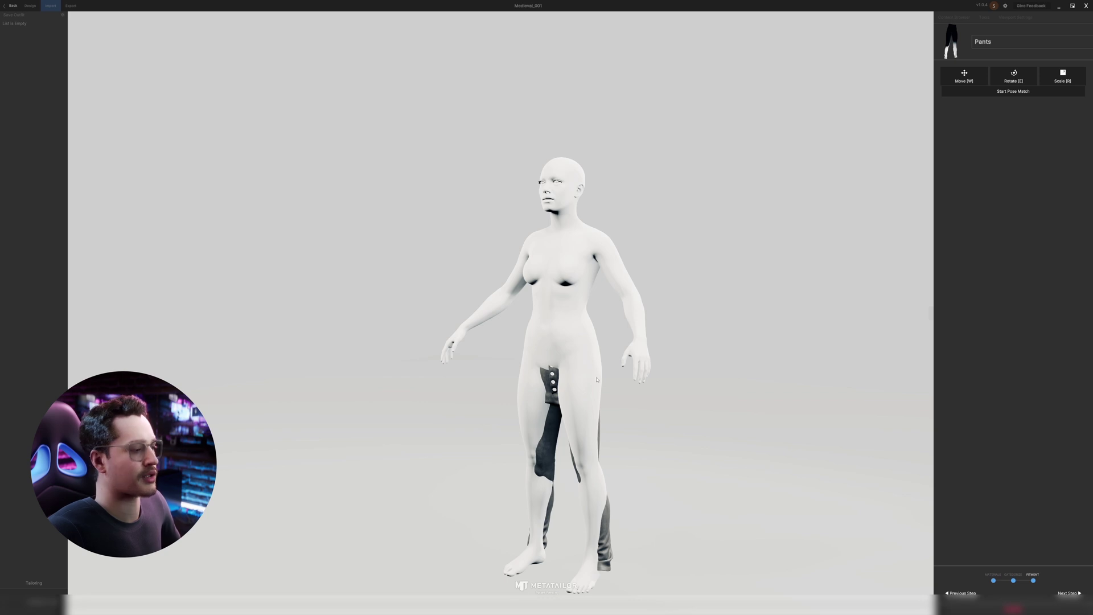
Scale and position the pants around the avatar's waist and legs, check the fit from several angles and confirm the transform
middle_click_drag(596, 375, 609, 291)
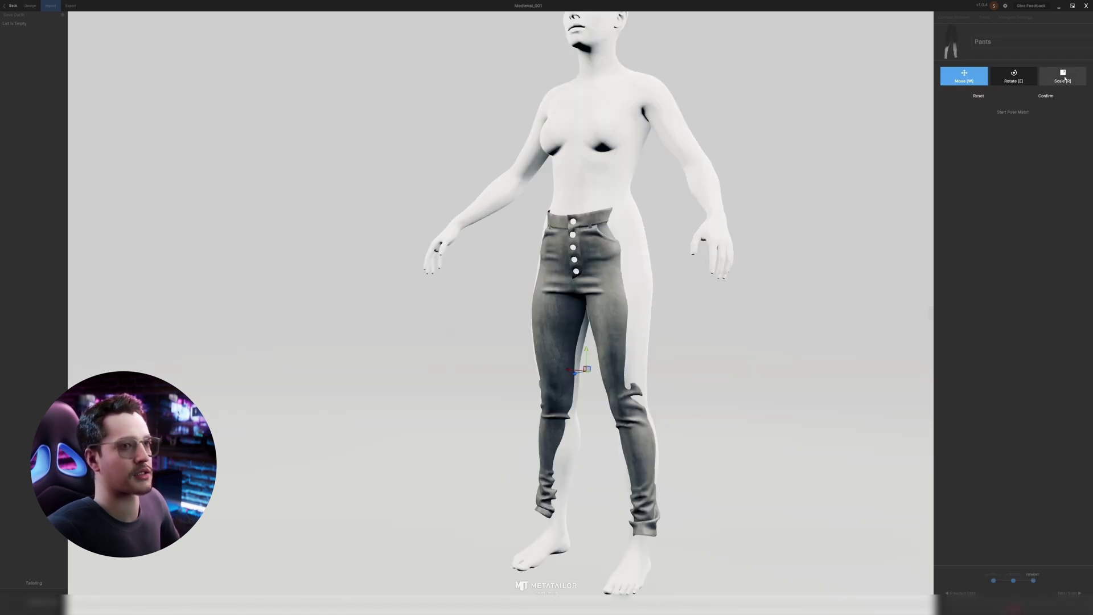
left_click(1064, 79)
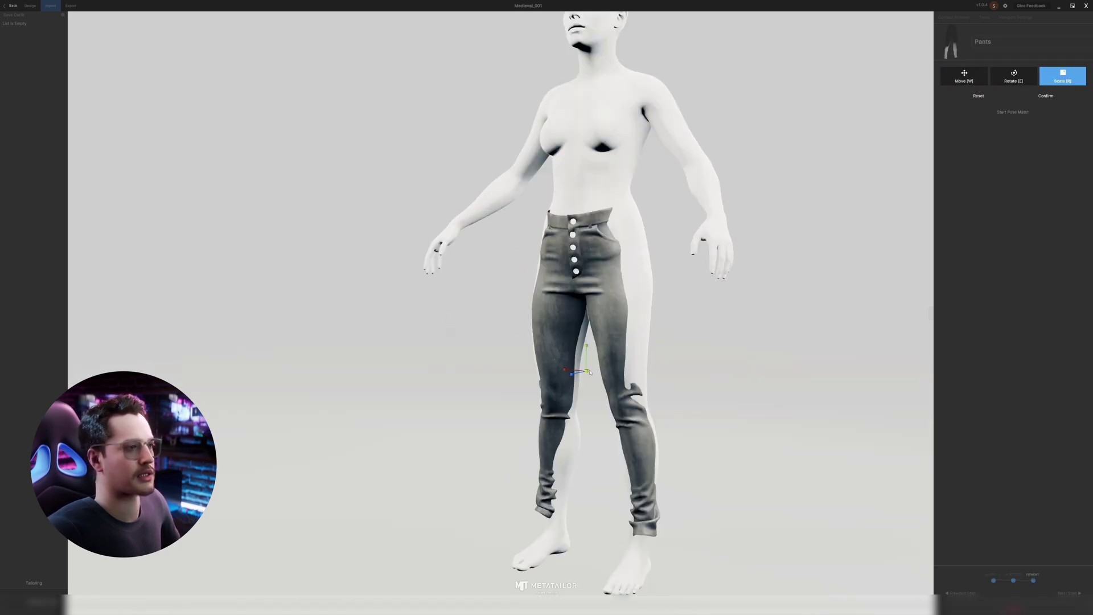
left_click_drag(588, 371, 601, 367)
right_click_drag(601, 366, 638, 367)
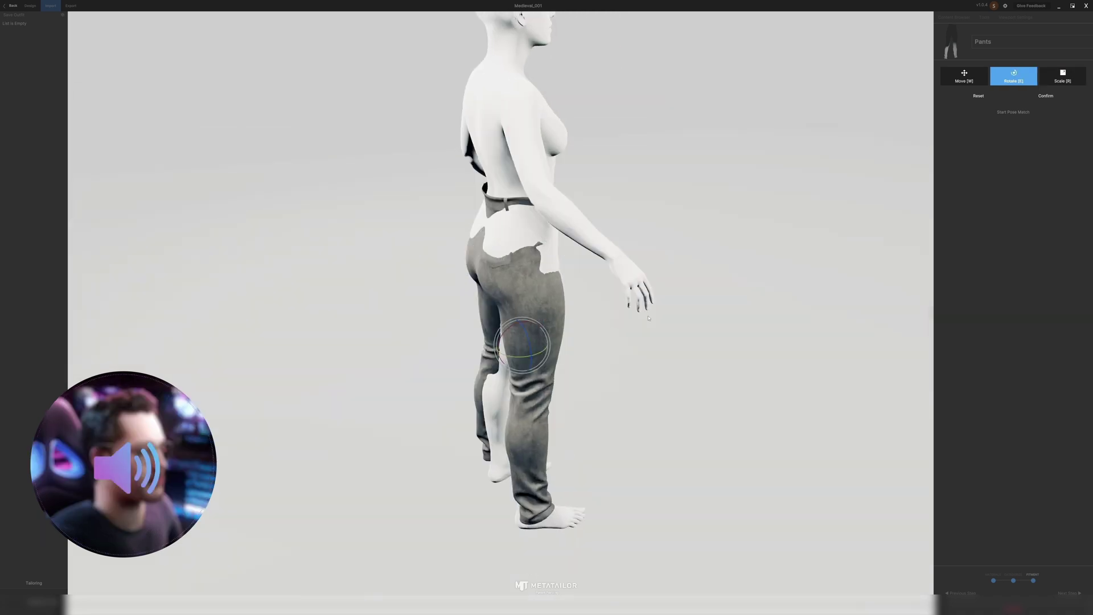
right_click_drag(649, 318, 581, 316)
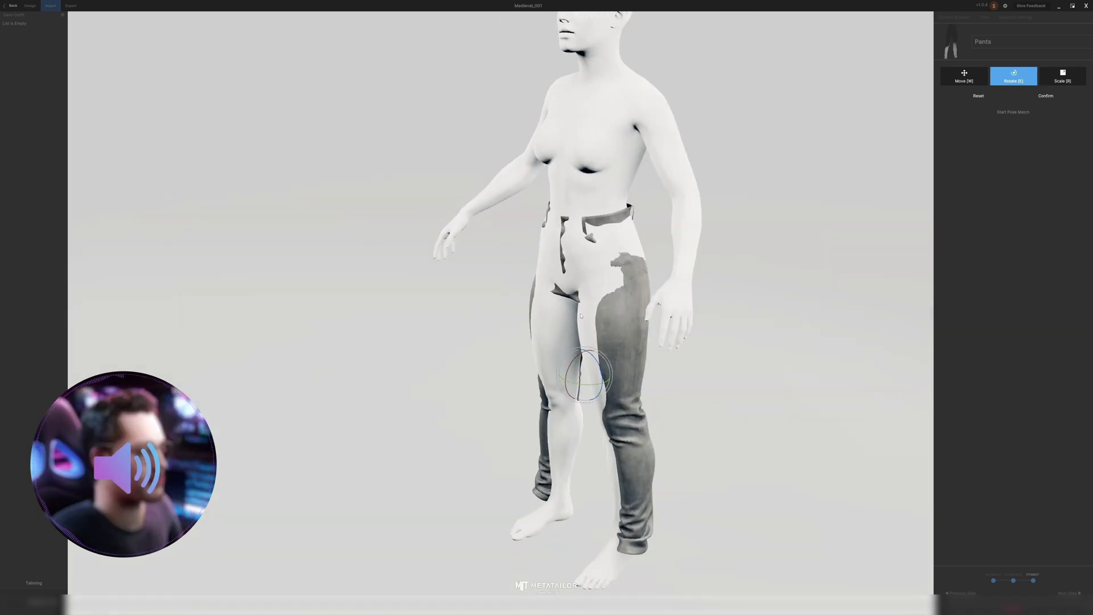
scroll(581, 316, "down", 4)
scroll(641, 364, "up", 2)
mouse_move(684, 383)
right_mouse_down()
mouse_move(747, 380)
mouse_move(699, 383)
right_mouse_up()
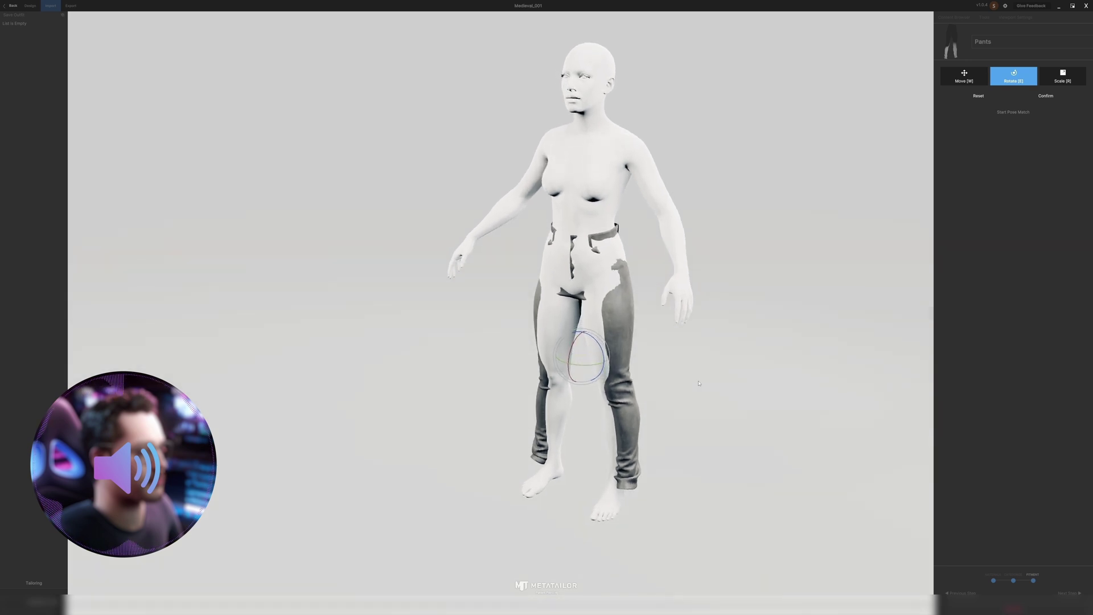
middle_click_drag(674, 369, 651, 385)
left_click(1046, 98)
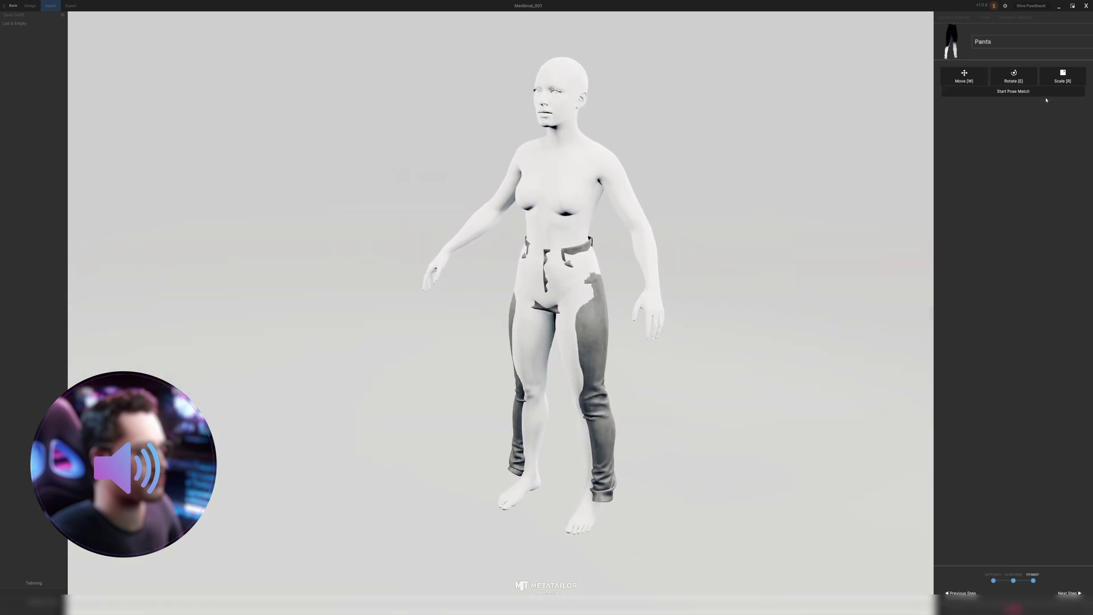
Start pose matching for the pants and move the mirrored knee joints outward so the avatar's legs line up with the pant legs
left_click(1014, 92)
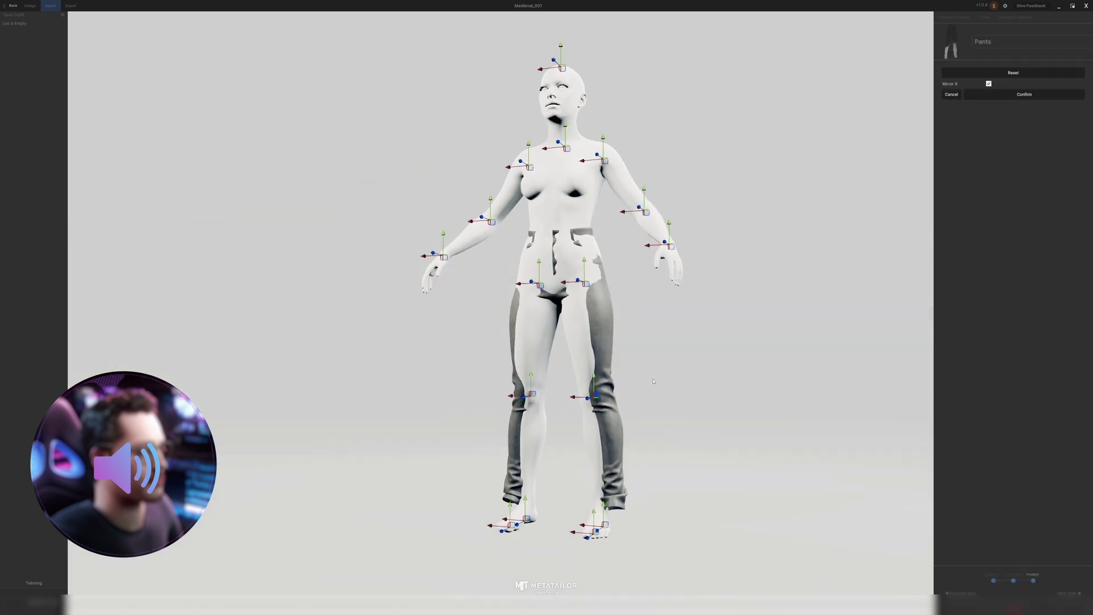
right_click_drag(654, 382, 625, 450)
middle_click_drag(625, 450, 623, 302)
right_click_drag(624, 302, 596, 275)
middle_click_drag(597, 274, 545, 343)
scroll(545, 343, "up", 3)
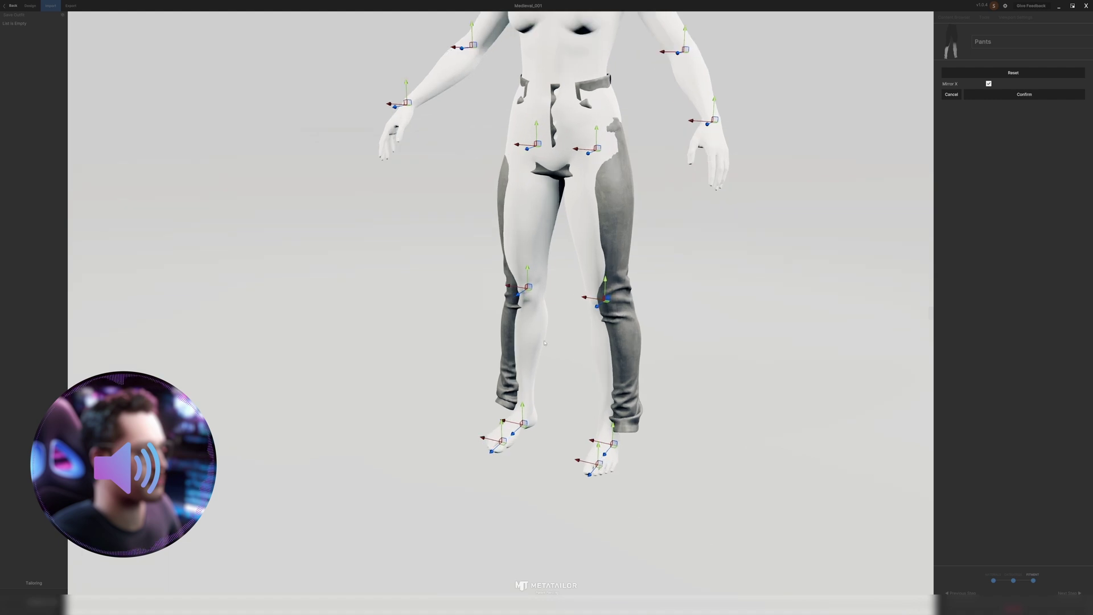
left_click_drag(507, 288, 512, 296)
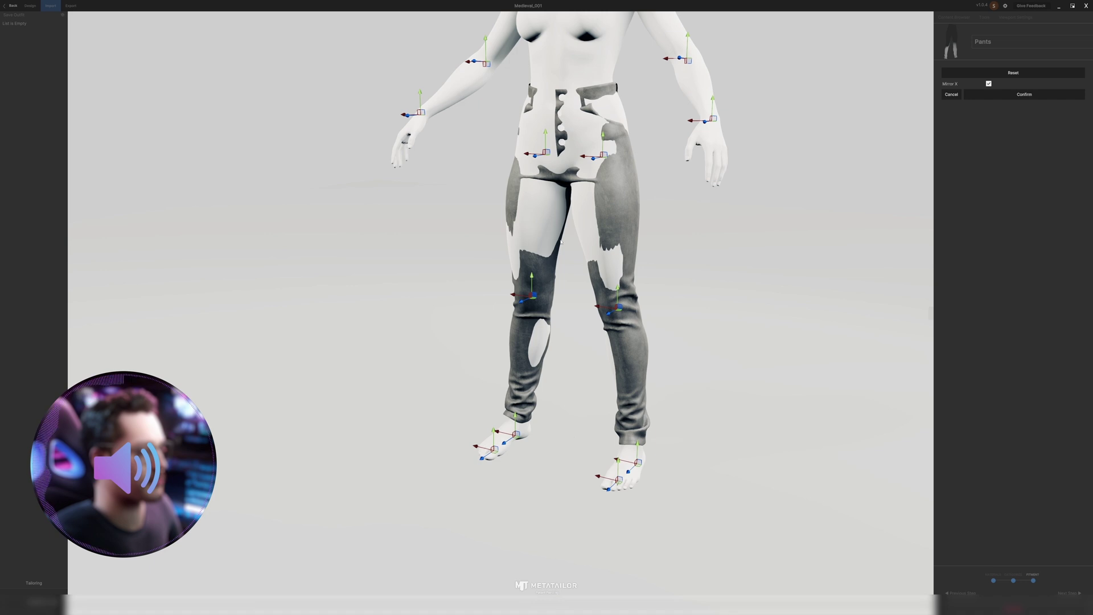
Confirm the pants' pose match, complete the garment import and check the fitted pants on the avatar
scroll(561, 242, "down", 2)
middle_click_drag(555, 130, 553, 211)
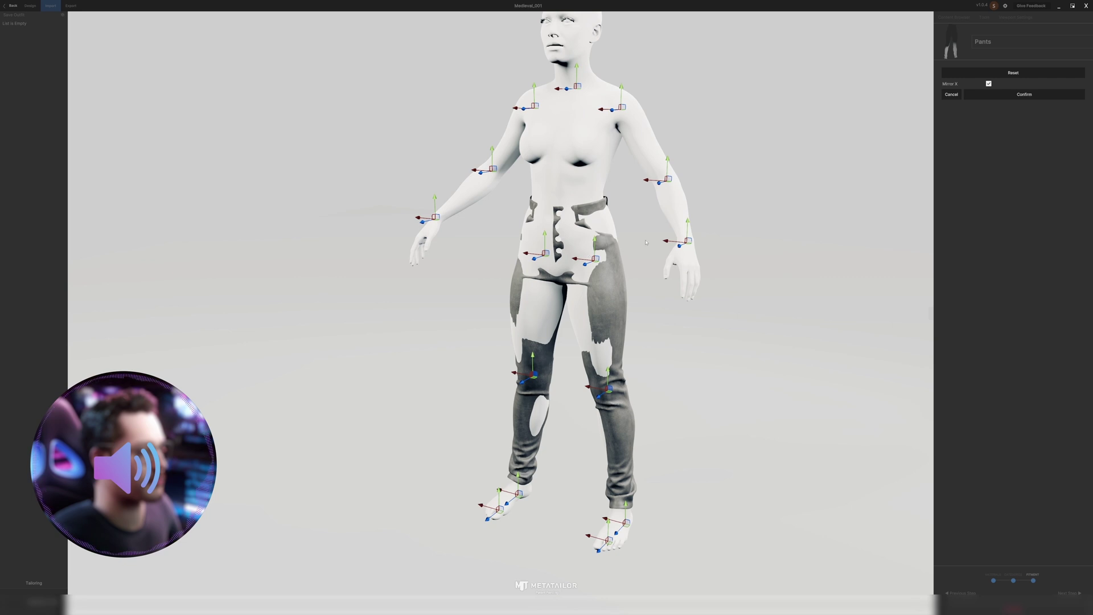
left_click(1026, 97)
left_click(1069, 593)
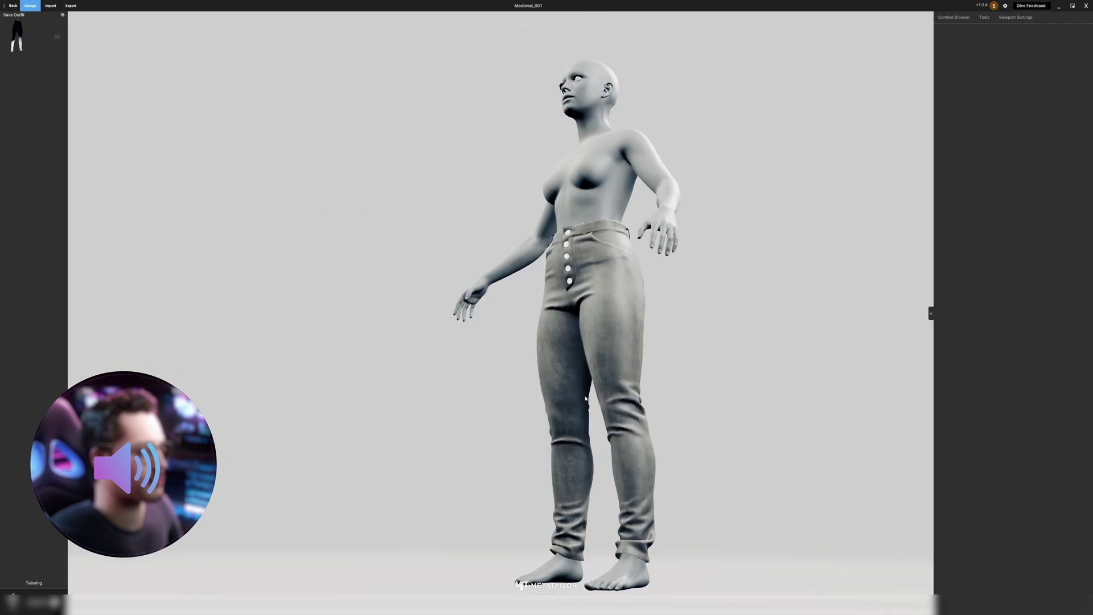
middle_click_drag(605, 416, 659, 434)
mouse_move(659, 433)
left_mouse_down()
mouse_move(711, 445)
mouse_move(669, 419)
left_mouse_up()
scroll(662, 388, "down", 4)
Import Top.fbx from the Seperated folder as a cloth item
left_click(53, 5)
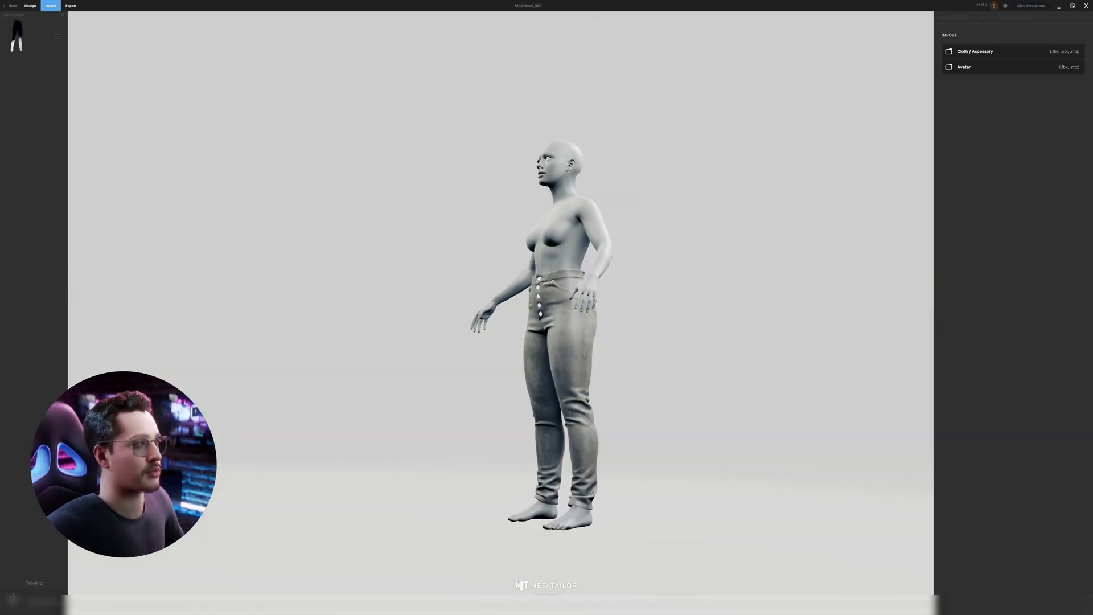
left_click(31, 6)
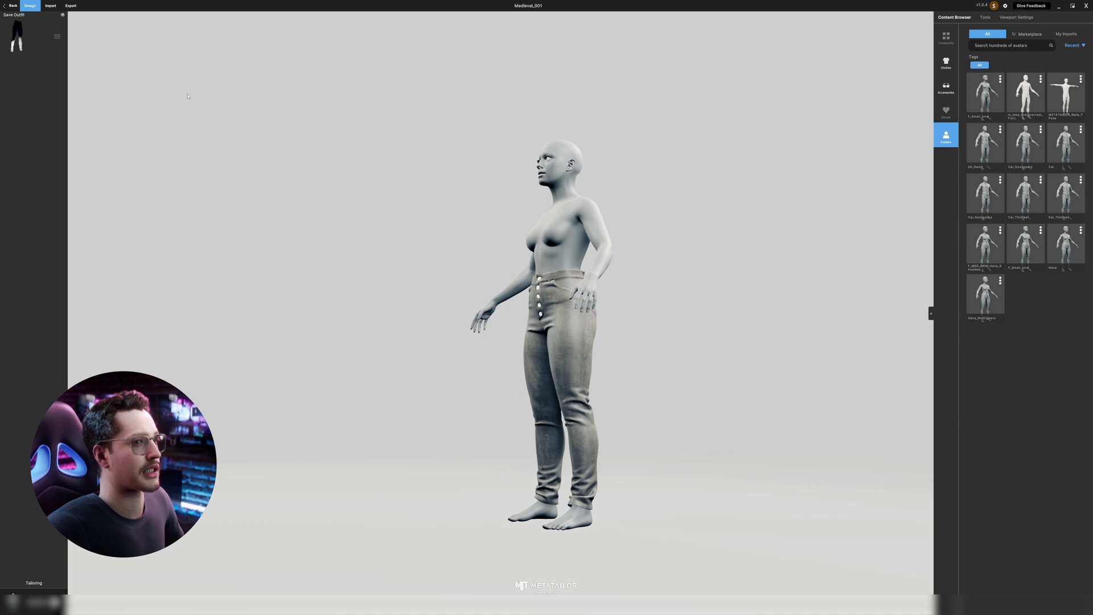
left_click(51, 6)
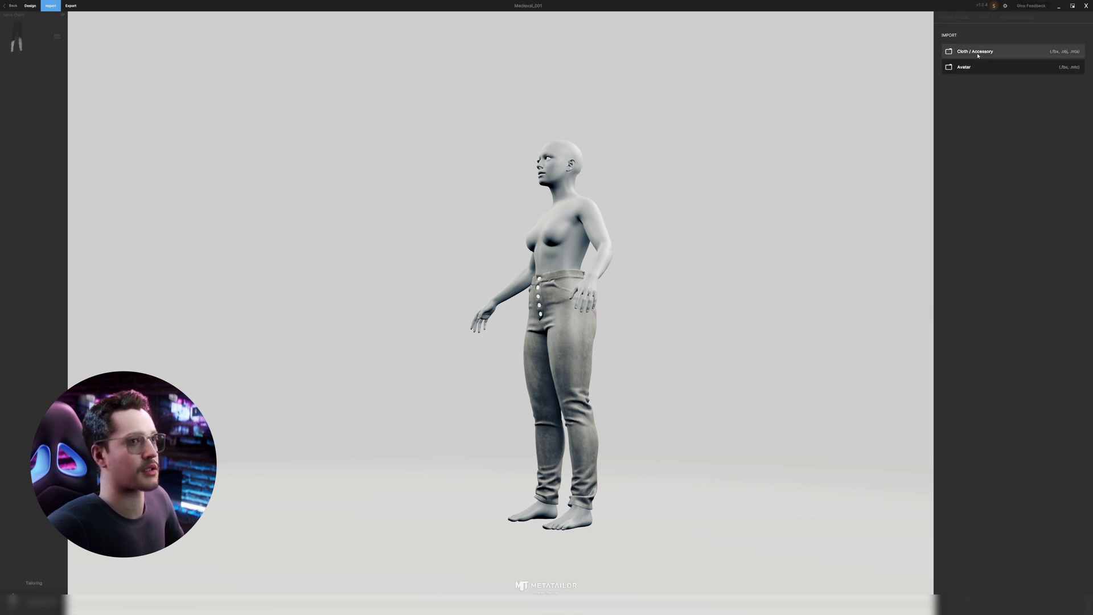
left_click(978, 55)
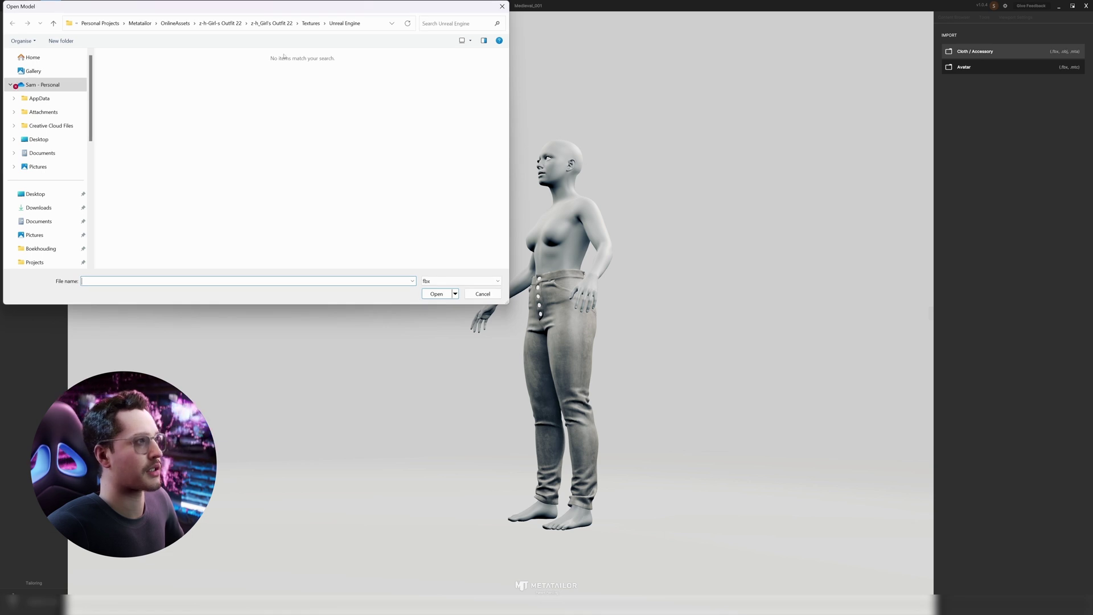
left_click(275, 26)
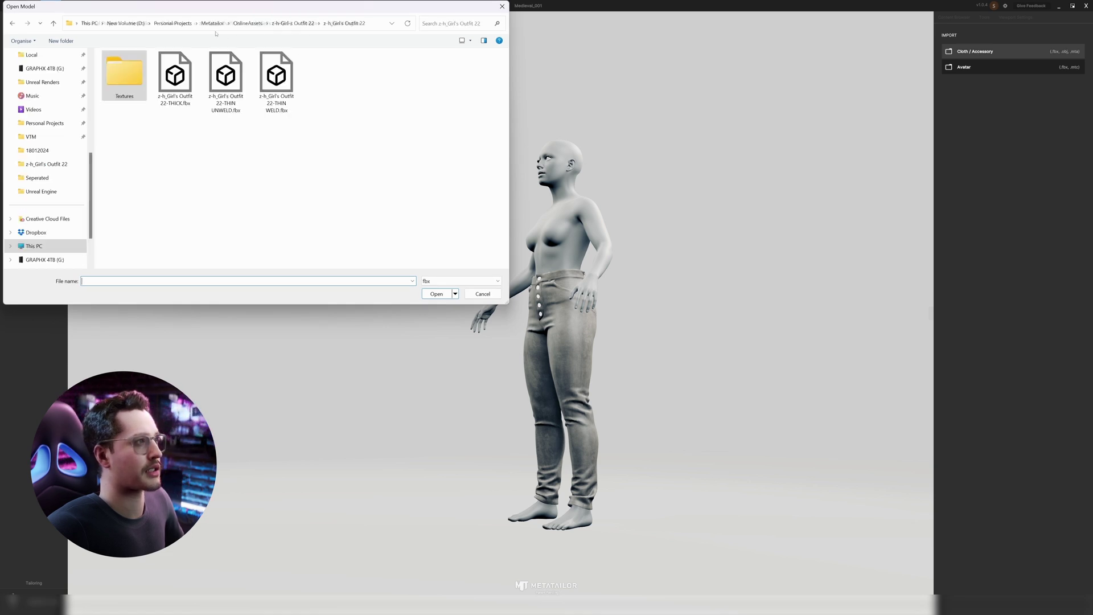
left_click(280, 23)
double_click(116, 84)
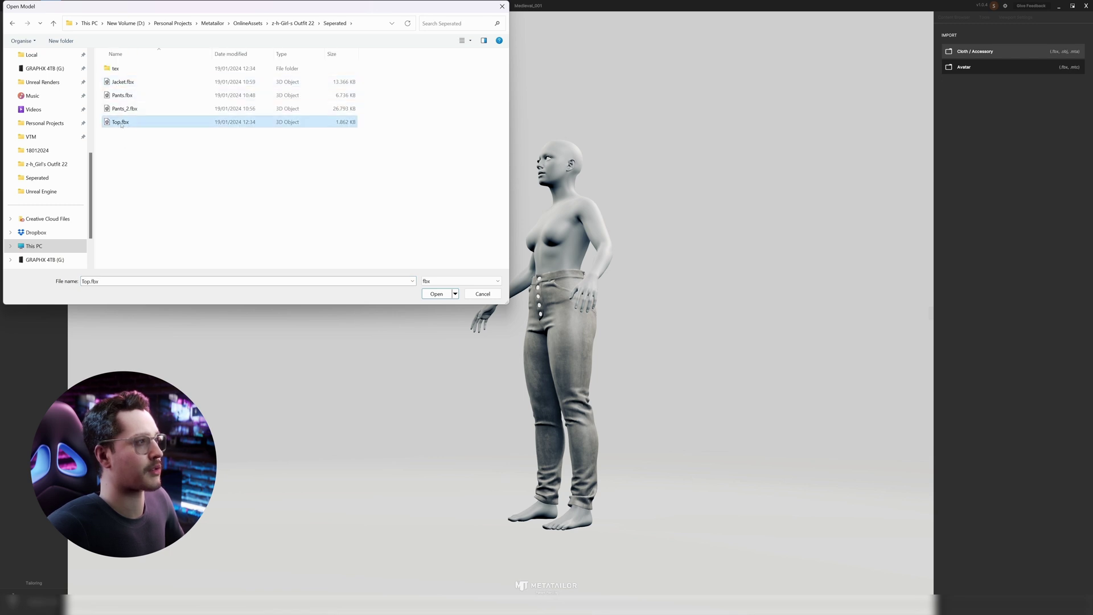
left_click(436, 294)
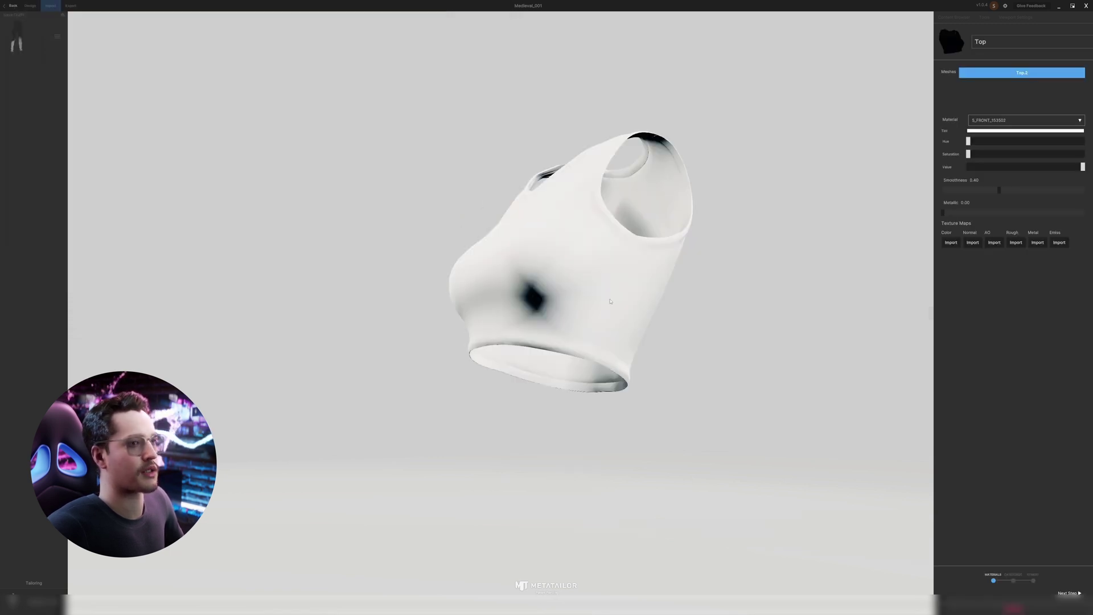
Apply the beige color map to the top, categorize it under Shirts and proceed to the fitment stage
left_click(950, 243)
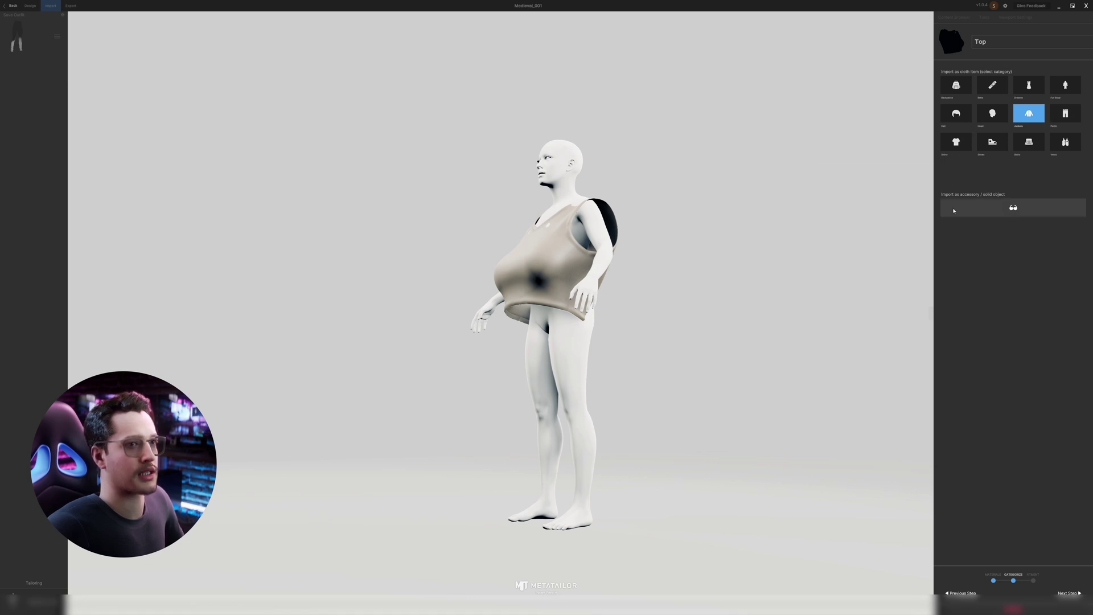
left_click(956, 149)
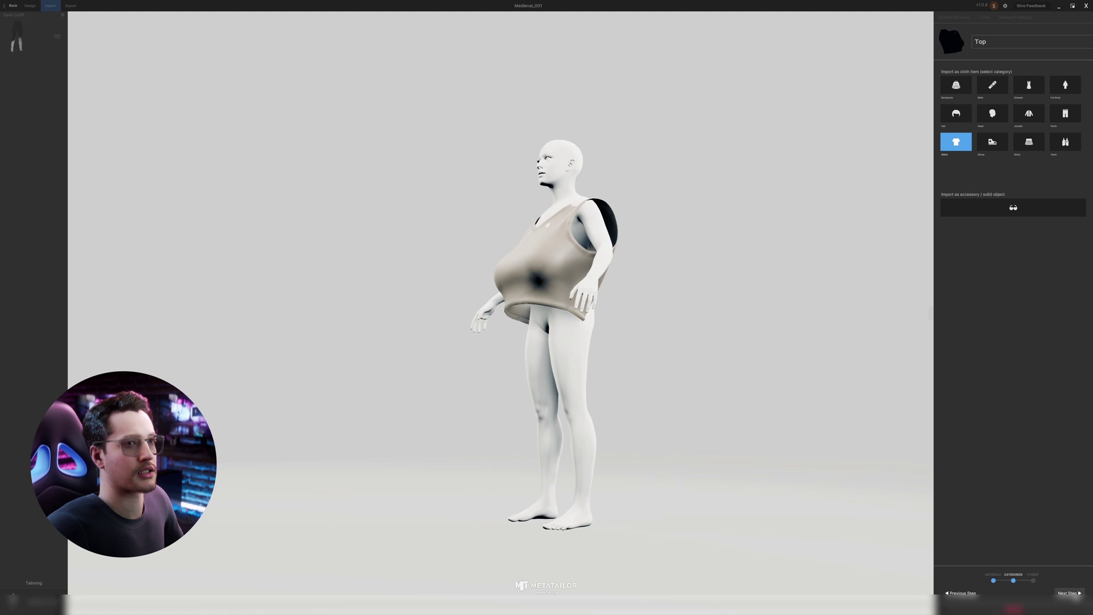
left_click(1068, 593)
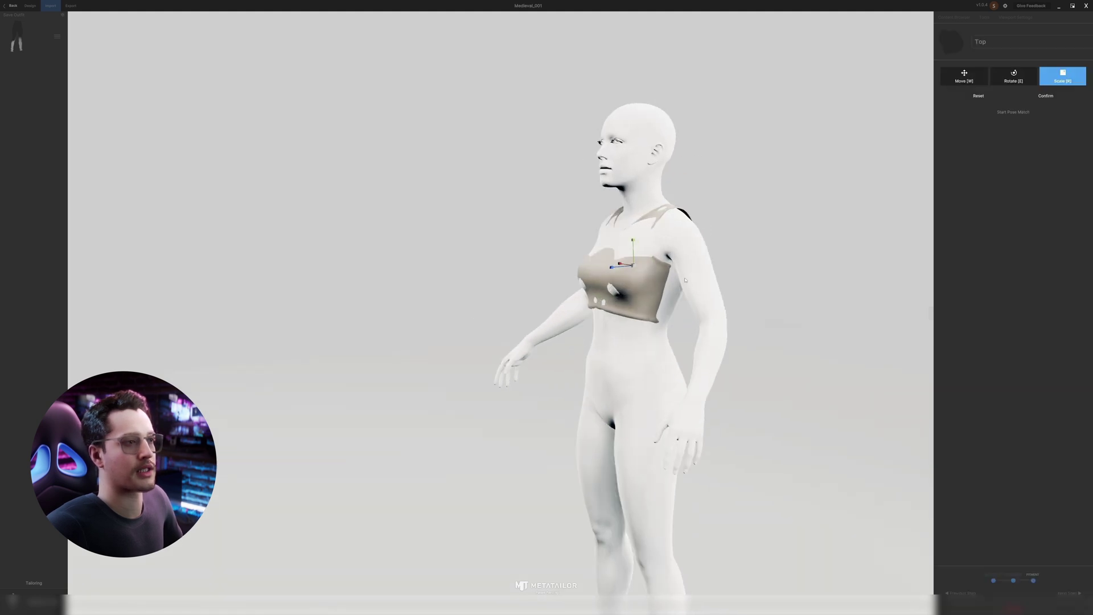
Scale the top uniformly so it wraps around the avatar's chest
mouse_move(685, 280)
middle_mouse_down()
mouse_move(720, 284)
mouse_move(706, 278)
middle_mouse_up()
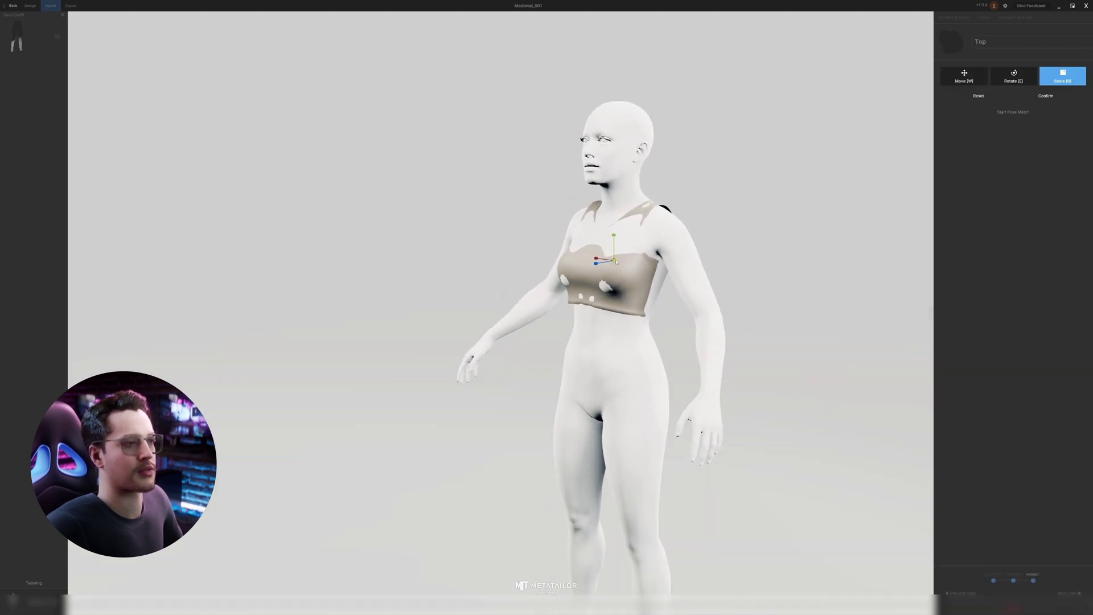
left_click_drag(615, 262, 618, 263)
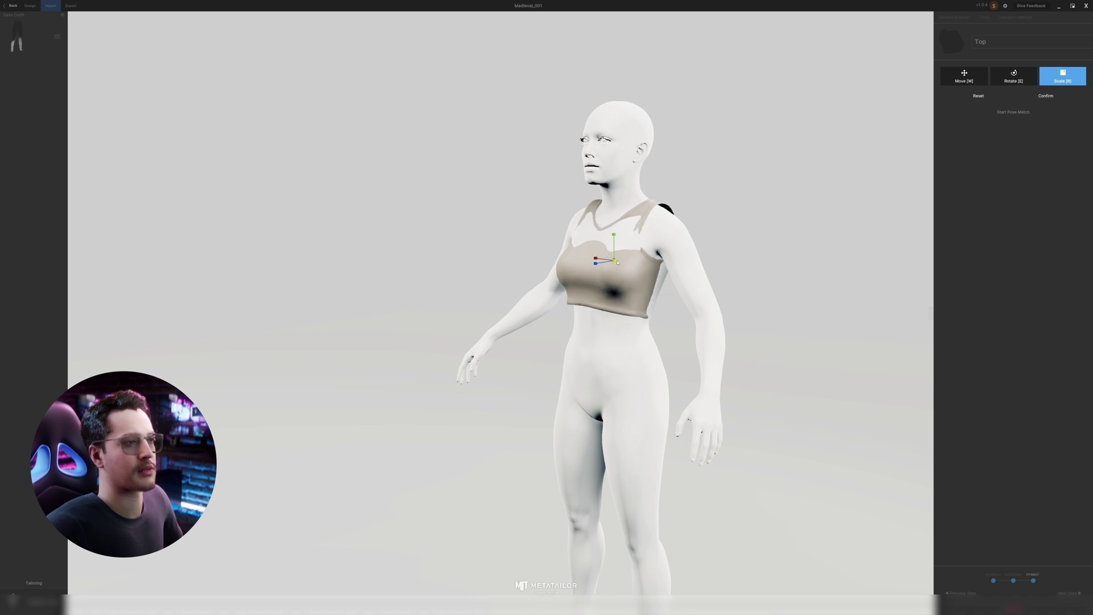
middle_click_drag(682, 275, 638, 277)
Move the top into place over the avatar's chest and shoulders, check it from several angles and confirm the transform
left_click(964, 76)
middle_click_drag(703, 279, 658, 281)
right_click_drag(658, 281, 520, 275)
scroll(717, 279, "up", 2)
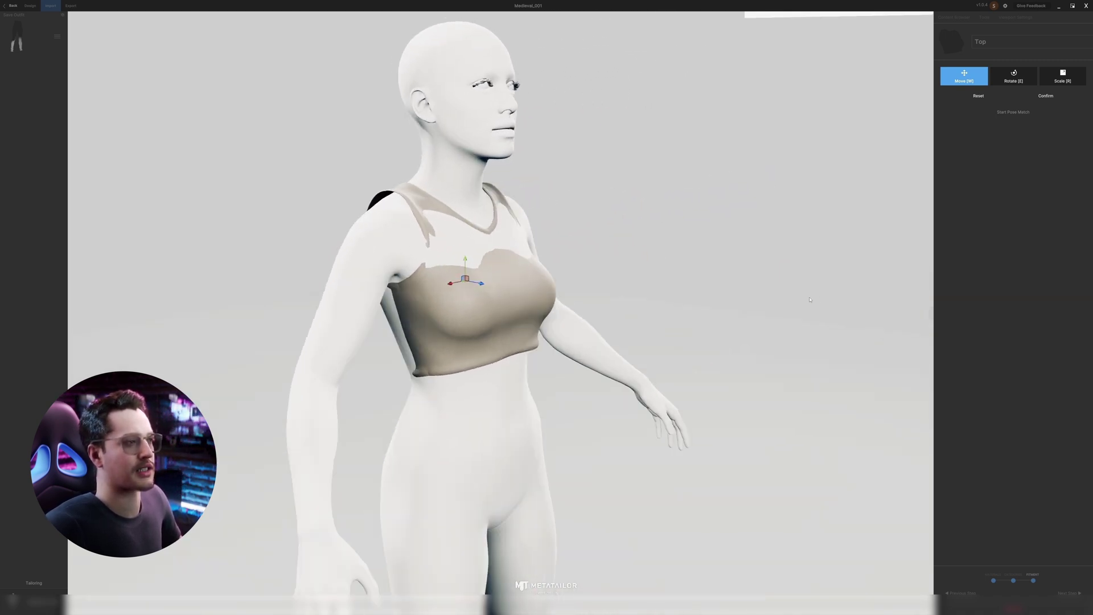
left_click_drag(465, 261, 486, 286)
right_click_drag(251, 288, 427, 288)
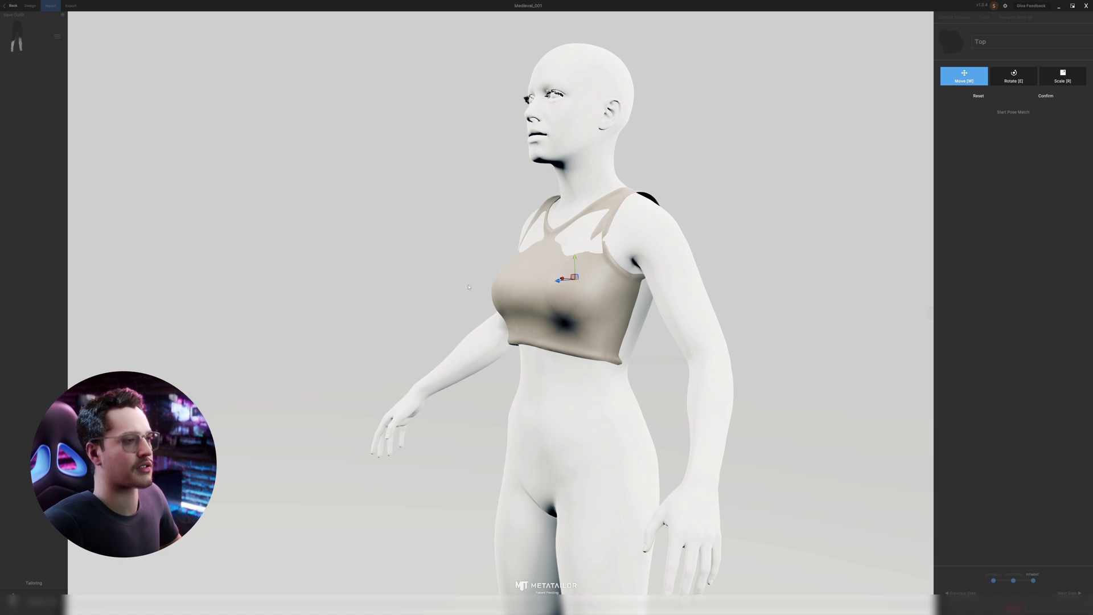
right_click_drag(571, 325, 843, 325)
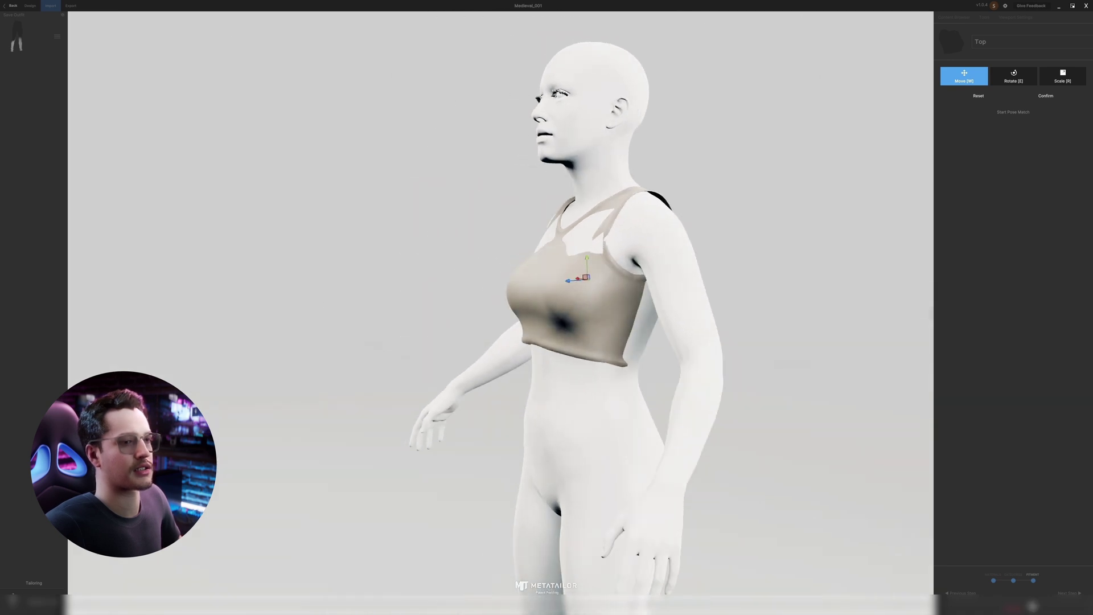
left_click(1046, 96)
Pose-match the avatar to the top by moving the neck and hip joints forward, confirm the pose and complete the import
left_click(1013, 93)
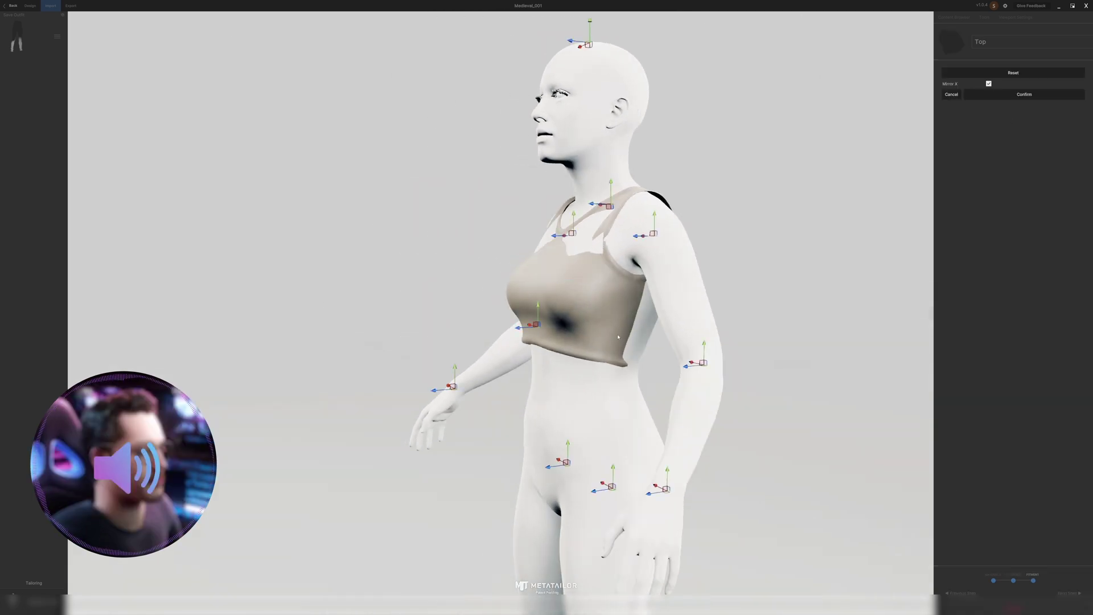
right_click_drag(638, 318, 548, 300)
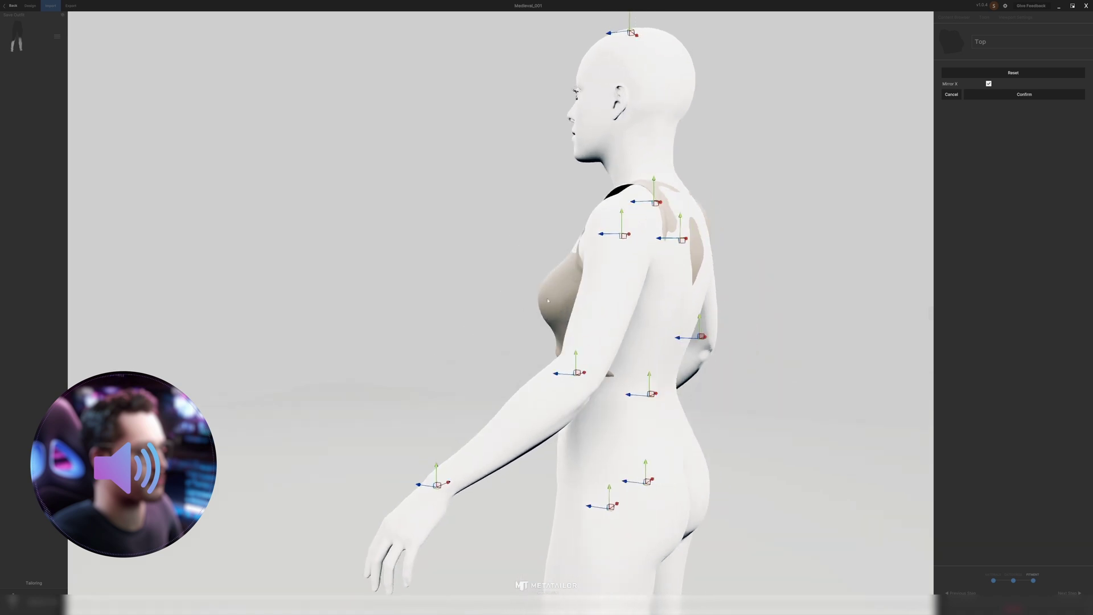
left_click_drag(632, 204, 630, 205)
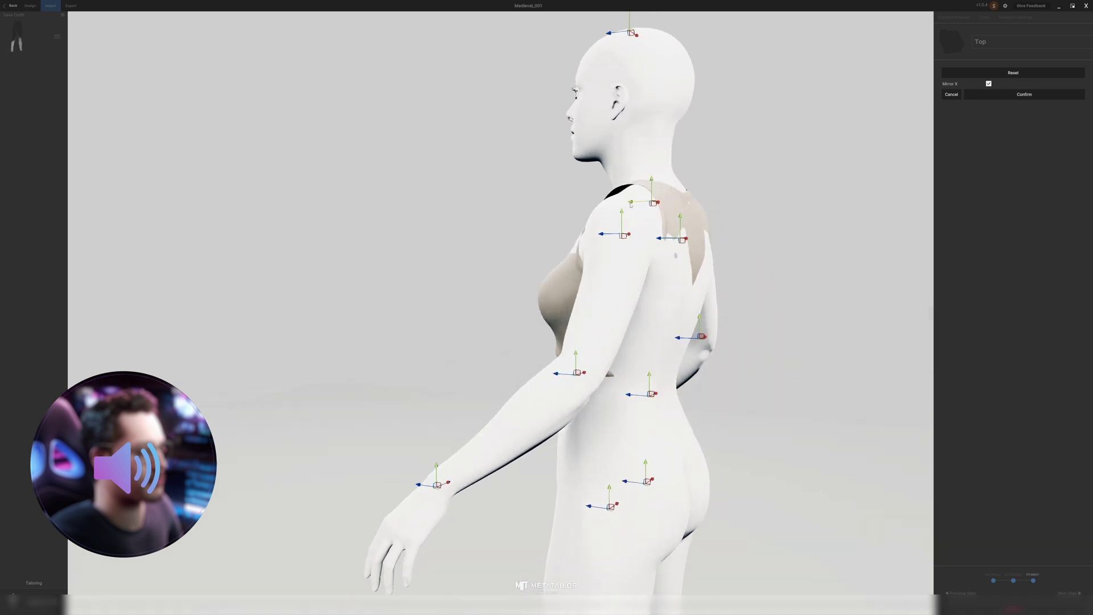
mouse_move(682, 327)
right_mouse_down()
mouse_move(639, 323)
mouse_move(681, 332)
right_mouse_up()
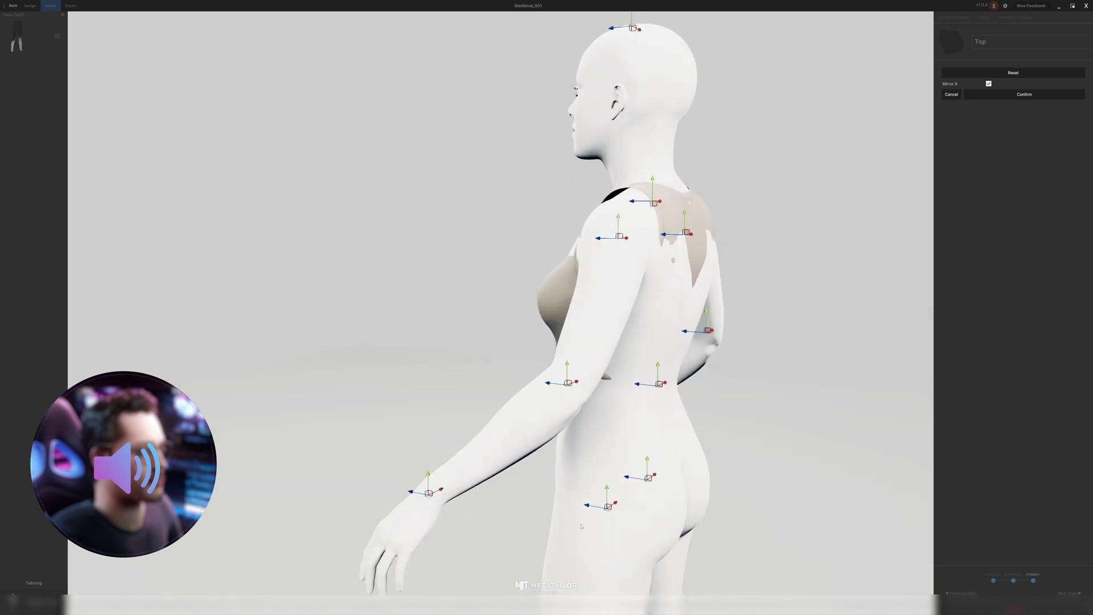
left_click_drag(587, 507, 565, 511)
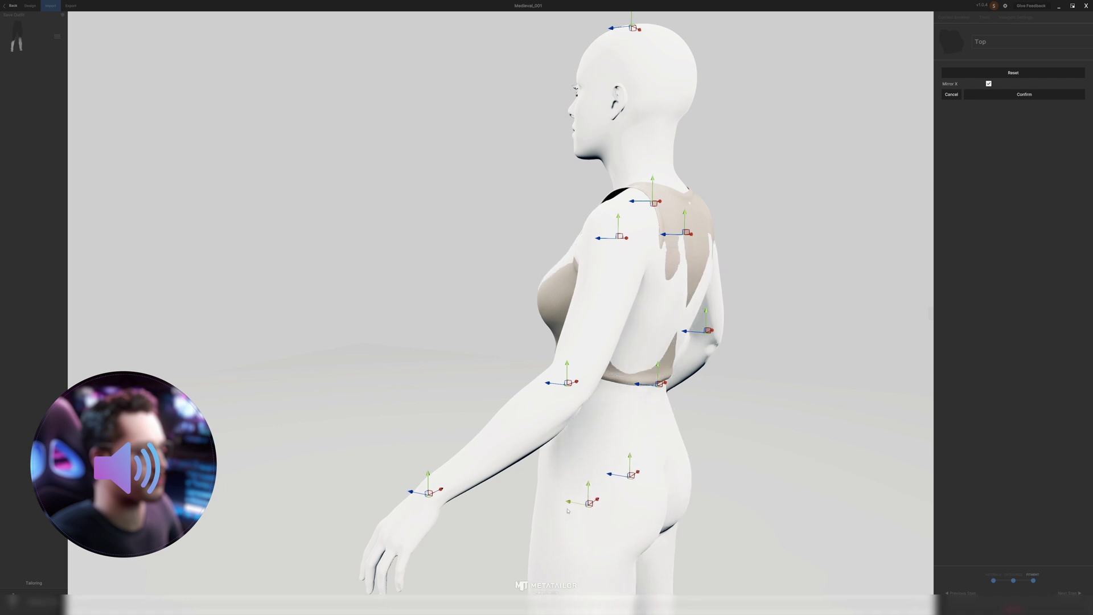
right_click_drag(567, 511, 687, 384)
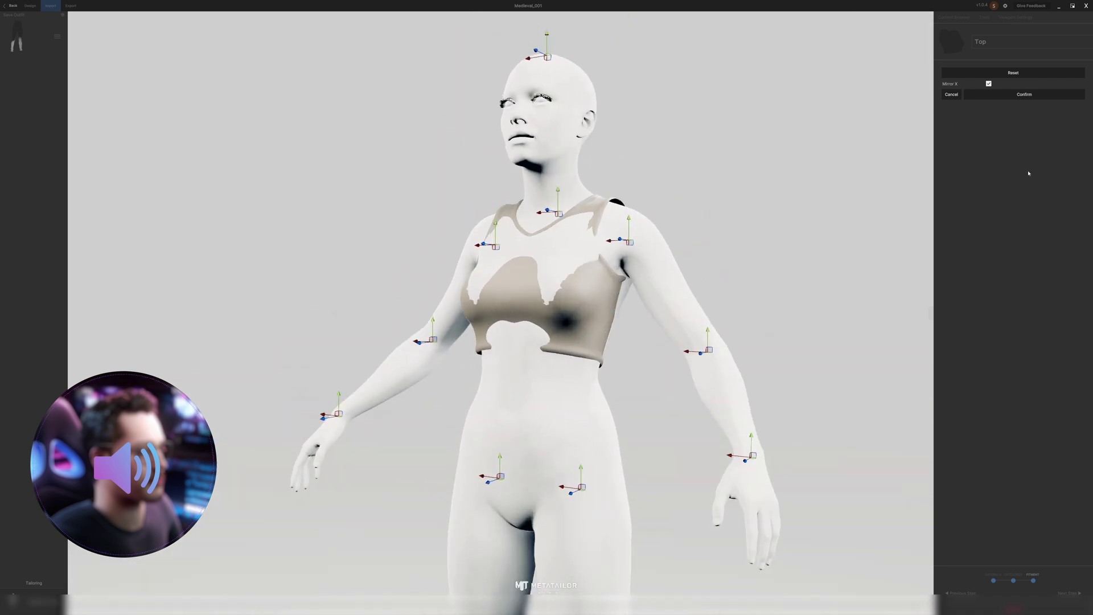
left_click(1024, 95)
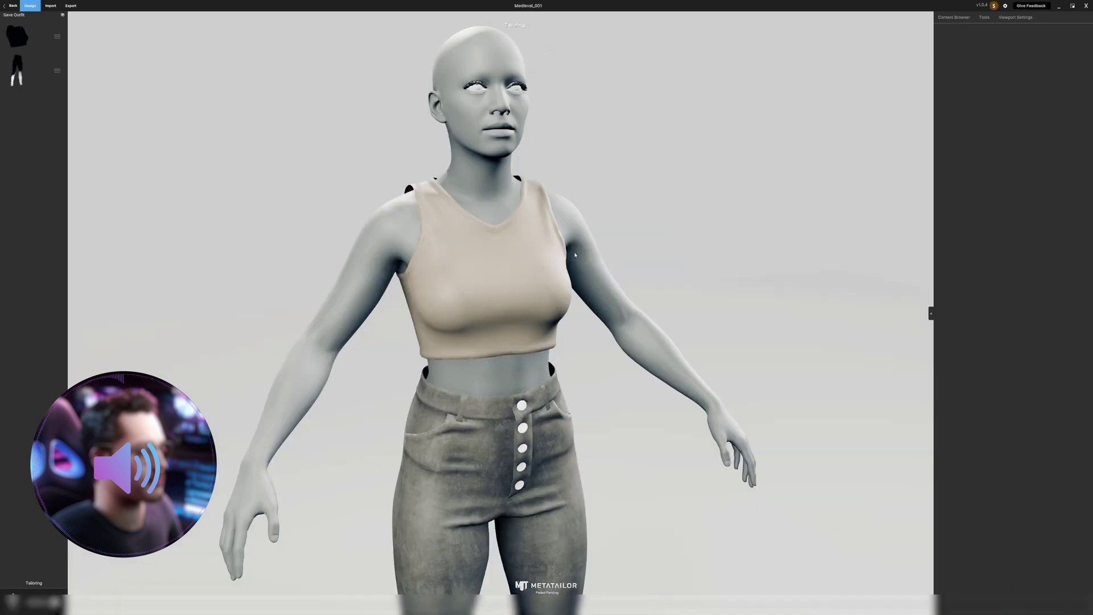
middle_click_drag(611, 265, 529, 242)
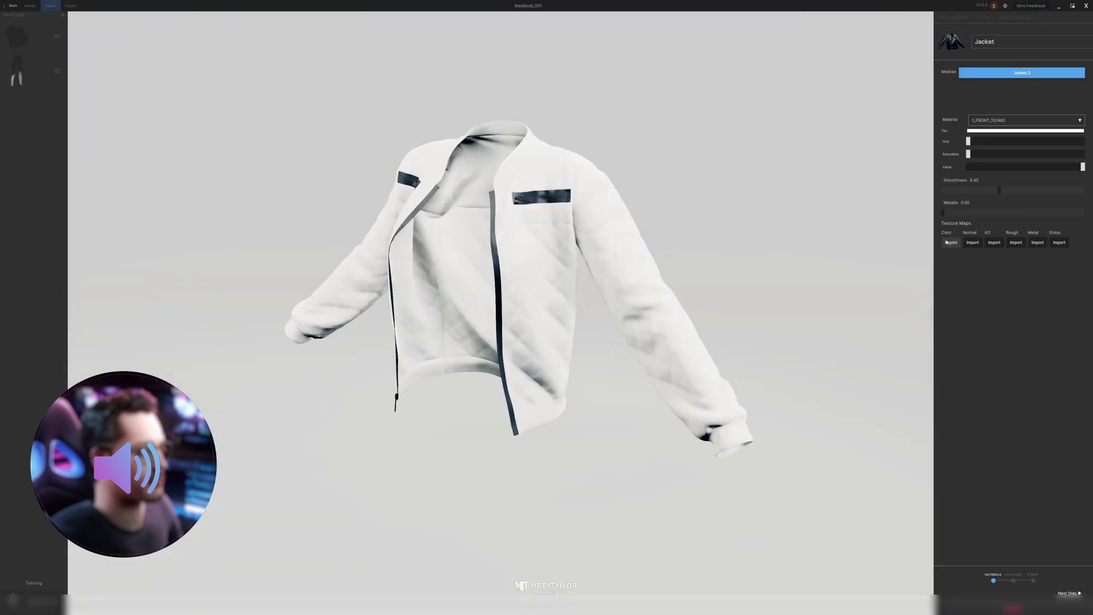
Assign the outfit's blue-and-plaid base color texture as the jacket's color map
left_click(947, 243)
left_click(290, 24)
double_click(175, 74)
double_click(276, 74)
double_click(124, 82)
left_click(226, 77)
left_click(434, 294)
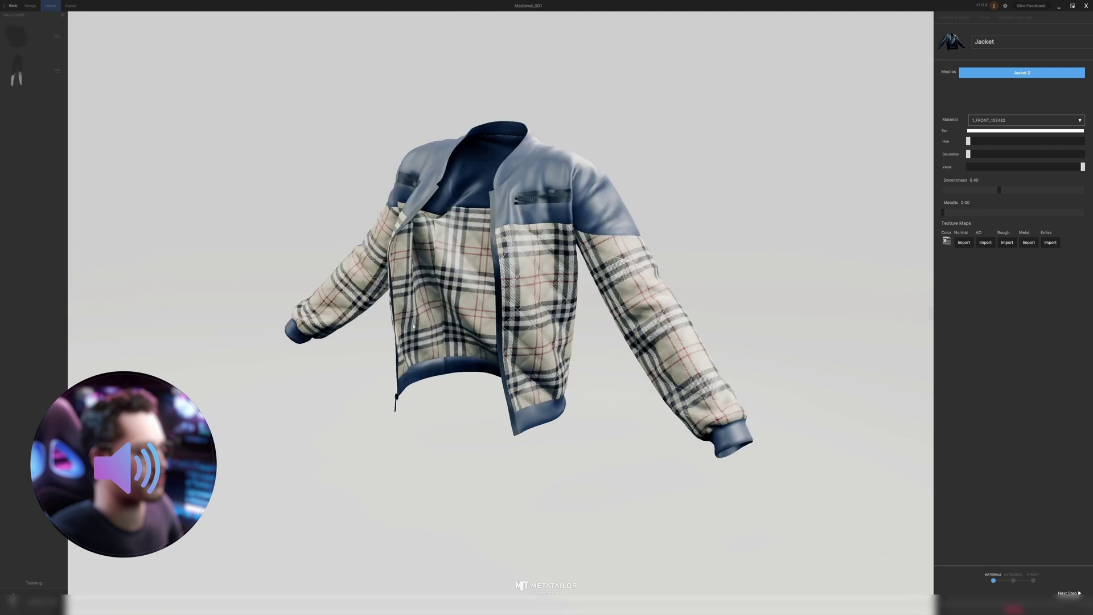
Advance the jacket to the fitment stage, then scale and position it over the avatar's shoulders and torso
left_click_drag(413, 326, 370, 326)
left_click(1069, 593)
left_click(1069, 593)
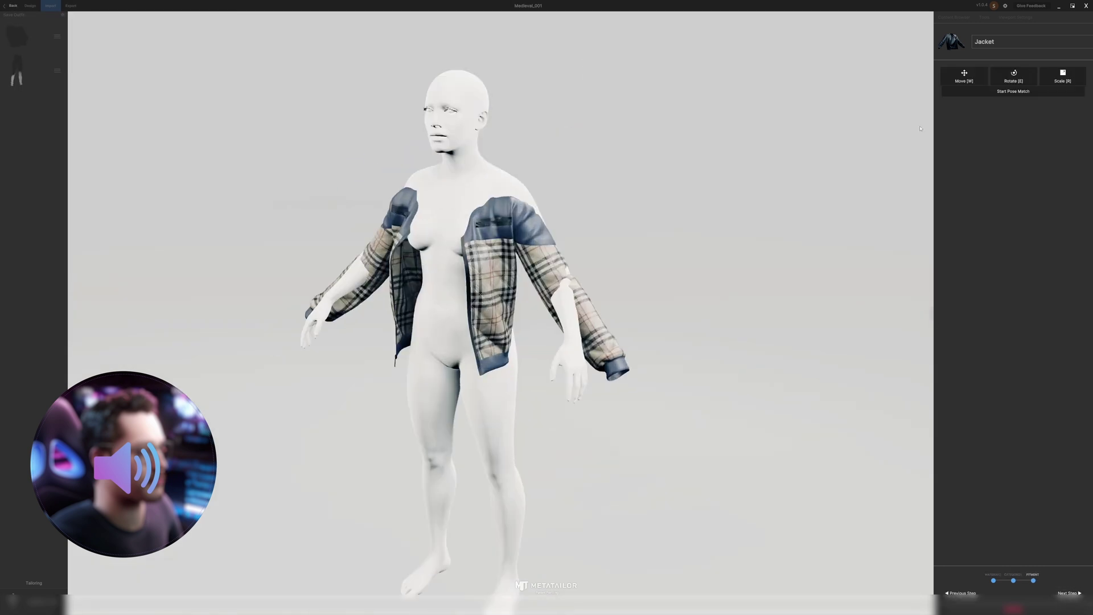
key("r")
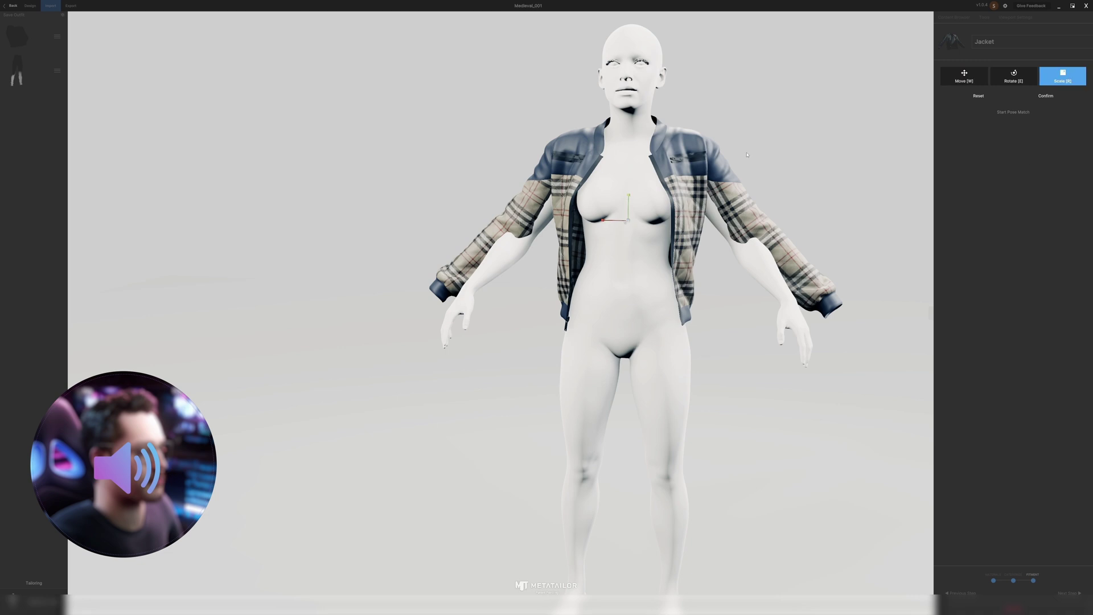
key("w")
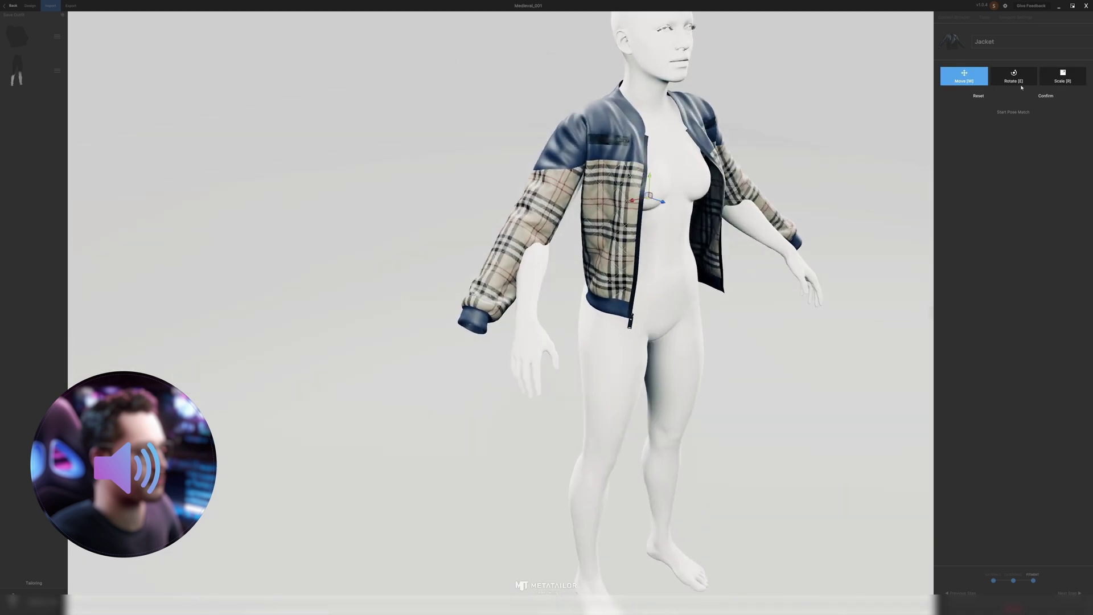
Pose-match the avatar's arms to the jacket sleeves with mirroring on, confirm the pose and complete the jacket import
left_click(1013, 111)
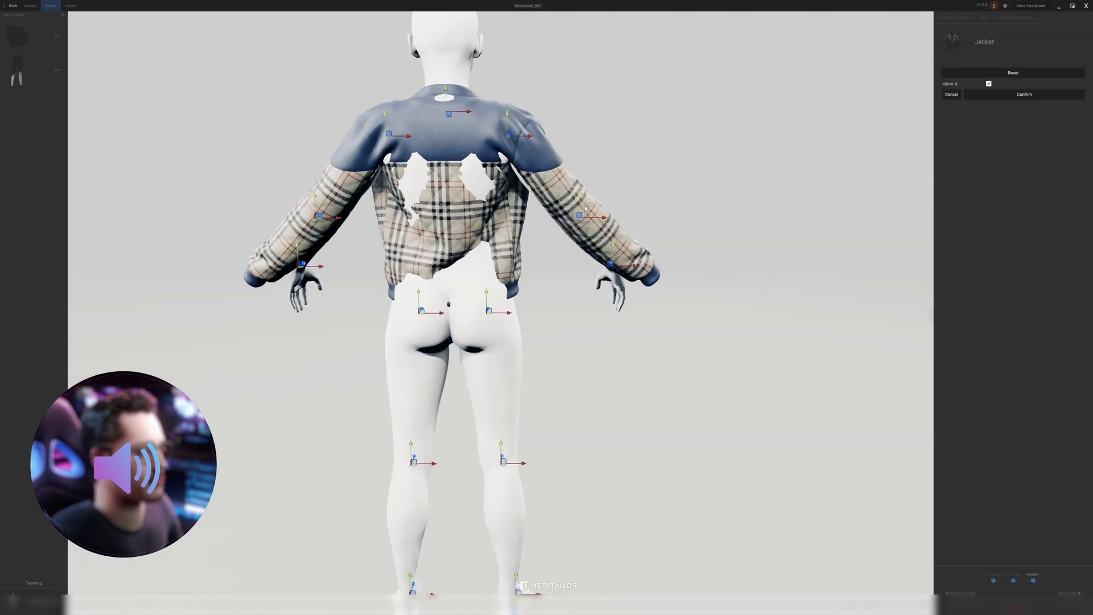
middle_click_drag(554, 287, 501, 285)
left_click_drag(548, 286, 505, 297)
middle_click_drag(505, 298, 429, 273)
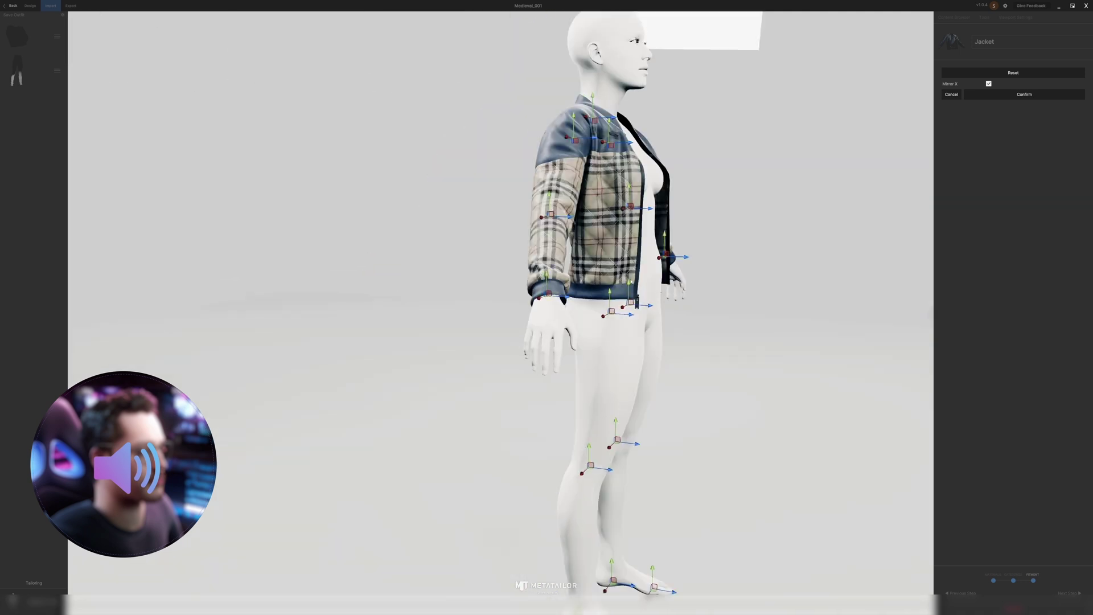
left_click(1031, 96)
left_click(1066, 595)
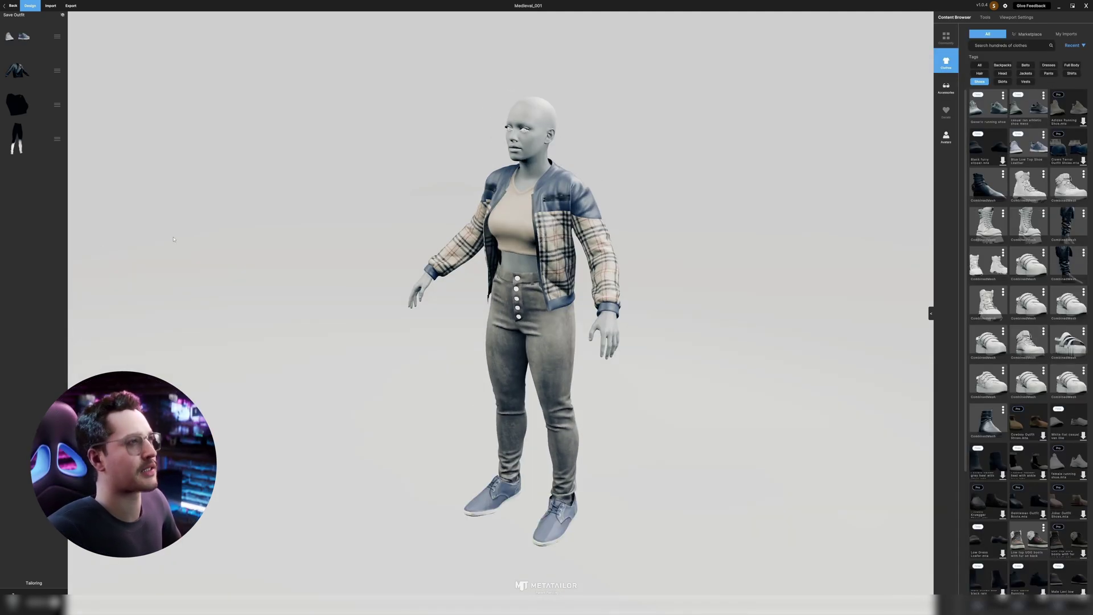
Examine how the shoes sit on the avatar's feet and meet the pants' cuffs
middle_click_drag(614, 472, 587, 424)
scroll(586, 424, "up", 4)
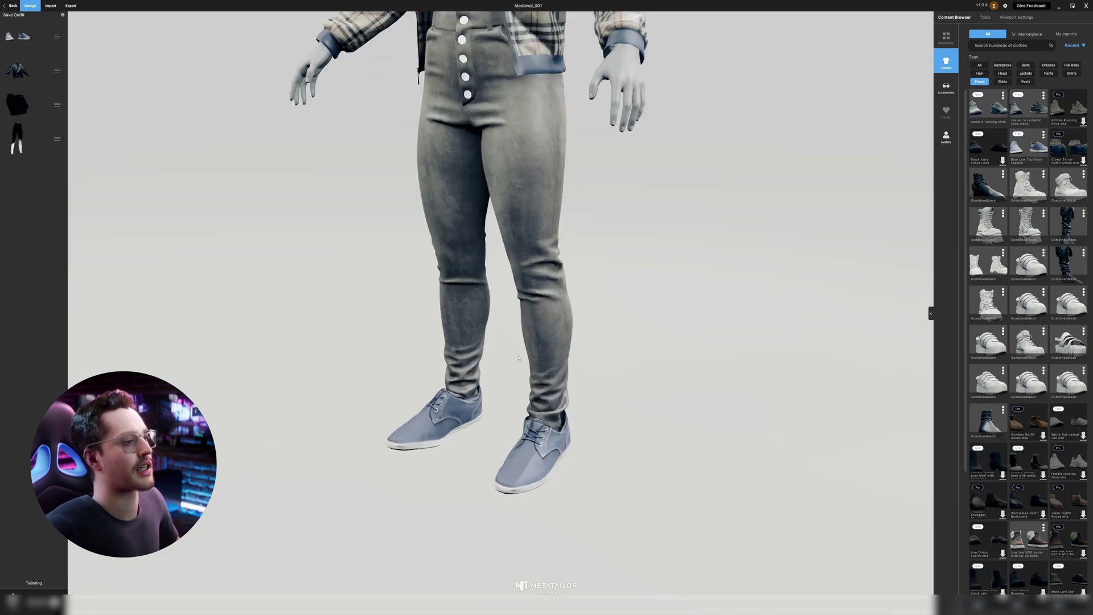
left_click_drag(591, 443, 519, 438)
scroll(518, 438, "up", 5)
middle_click_drag(518, 439, 566, 380)
left_click_drag(566, 380, 462, 270)
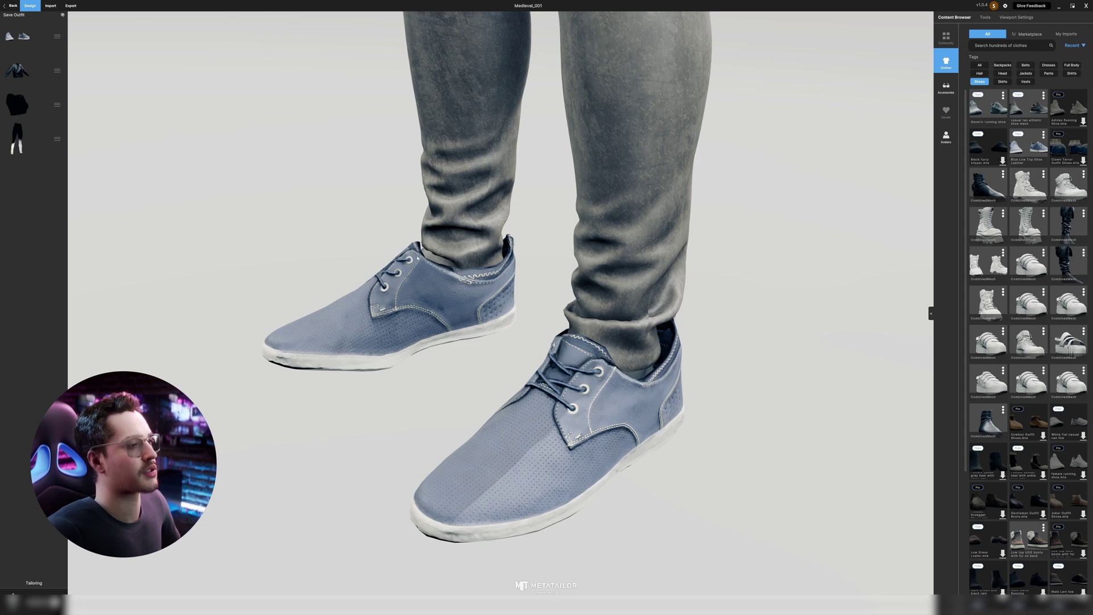
left_click_drag(642, 335, 620, 362)
scroll(621, 361, "down", 5)
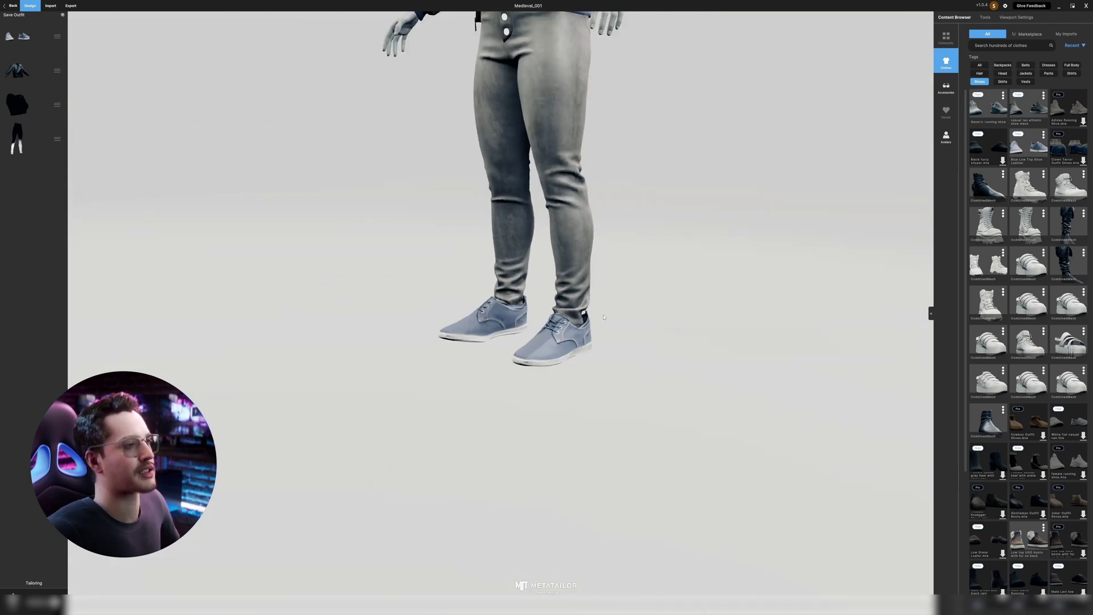
Move the shoes below the pants in the outfit's layer order and check the ankles
scroll(621, 361, "up", 1)
mouse_move(45, 69)
mouse_move(25, 49)
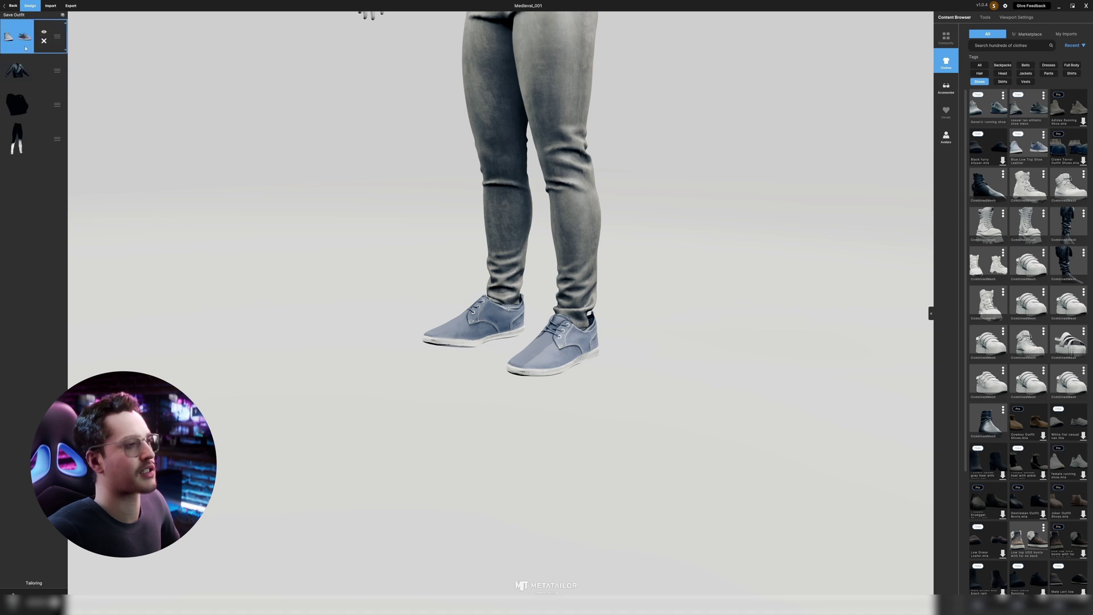
left_click_drag(58, 40, 63, 159)
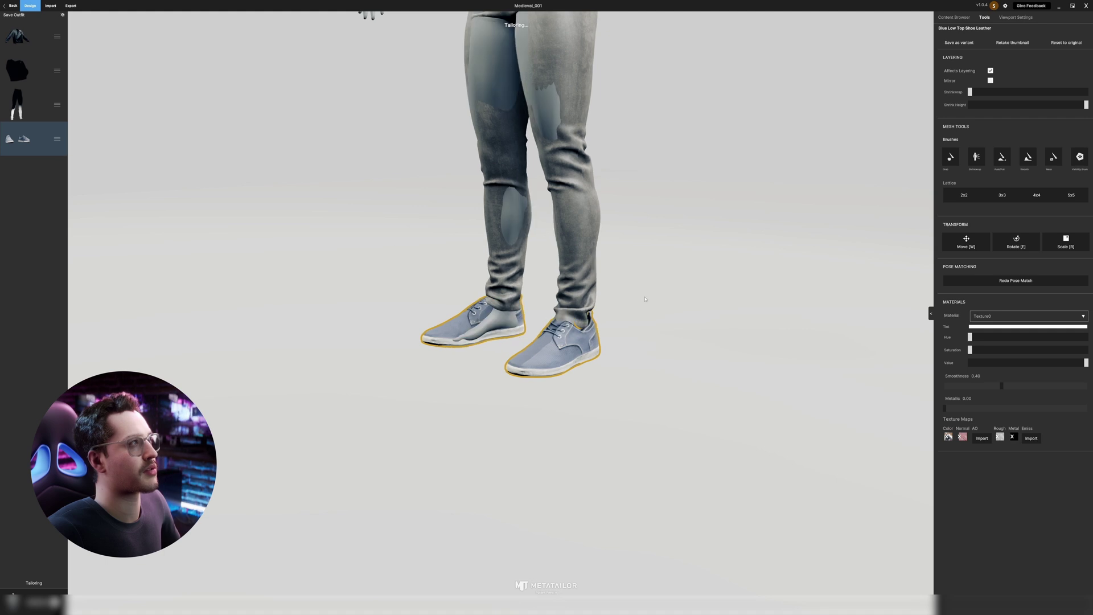
scroll(582, 338, "up", 3)
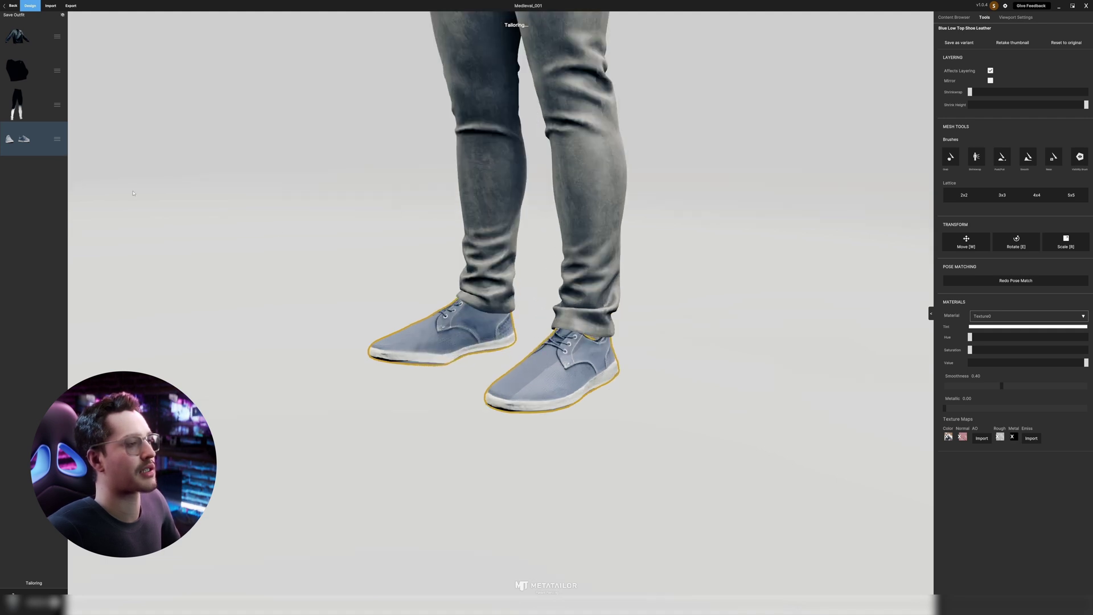
Return the shoes to the first position in the layer order, above the jacket, and check the full outfit
left_click_drag(57, 138, 55, 36)
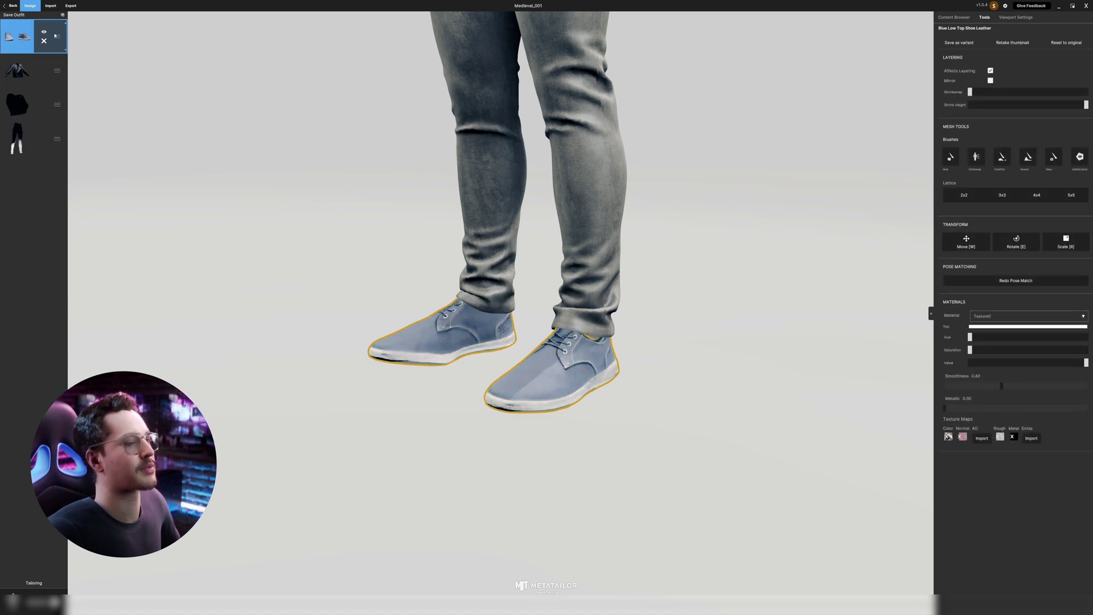
scroll(534, 247, "down", 5)
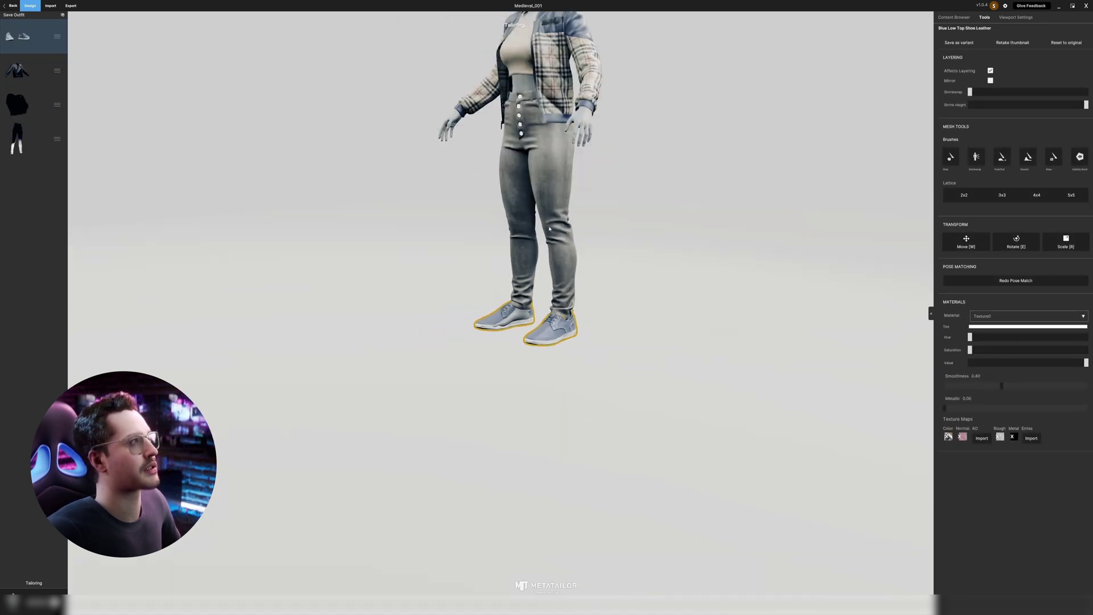
scroll(554, 239, "down", 3)
scroll(558, 228, "up", 2)
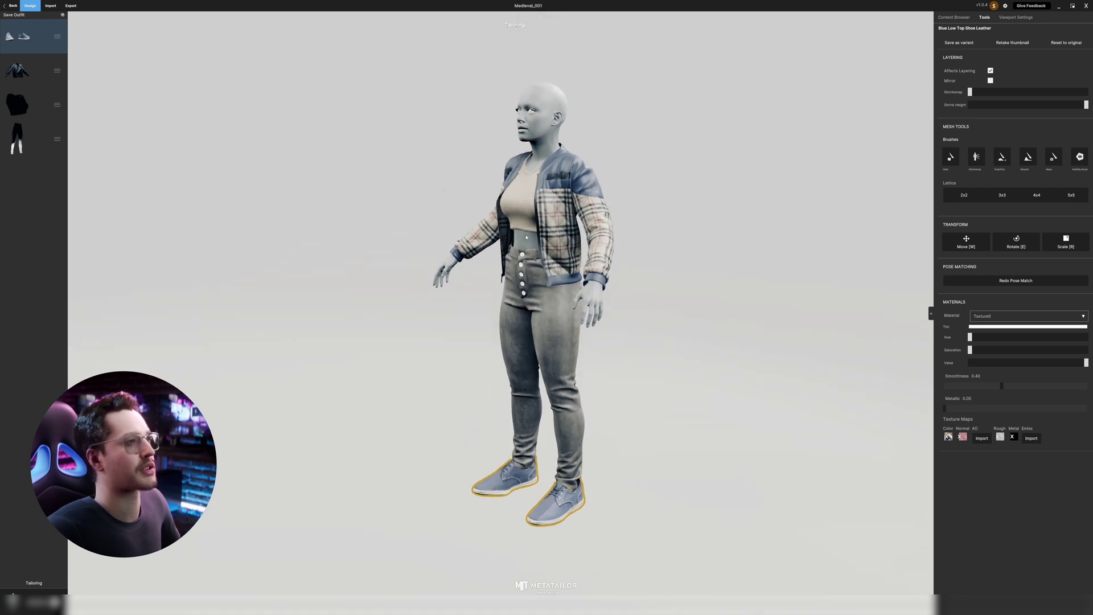
scroll(532, 233, "up", 1)
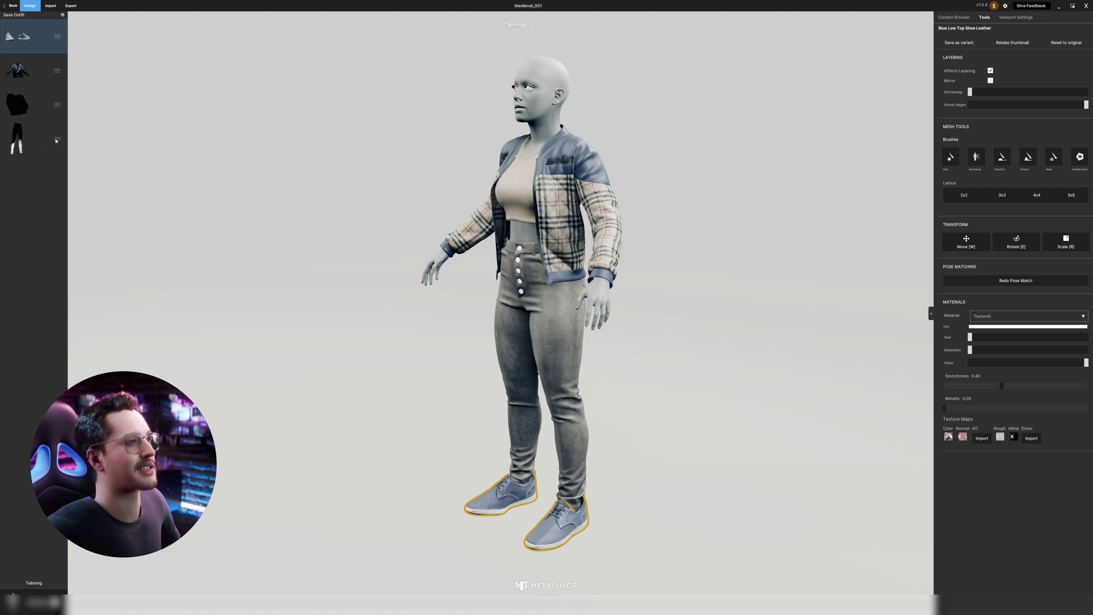
Move the pants above the jacket in the layer order, directly beneath the shoes, and inspect the waist area
left_click_drag(56, 141, 48, 67)
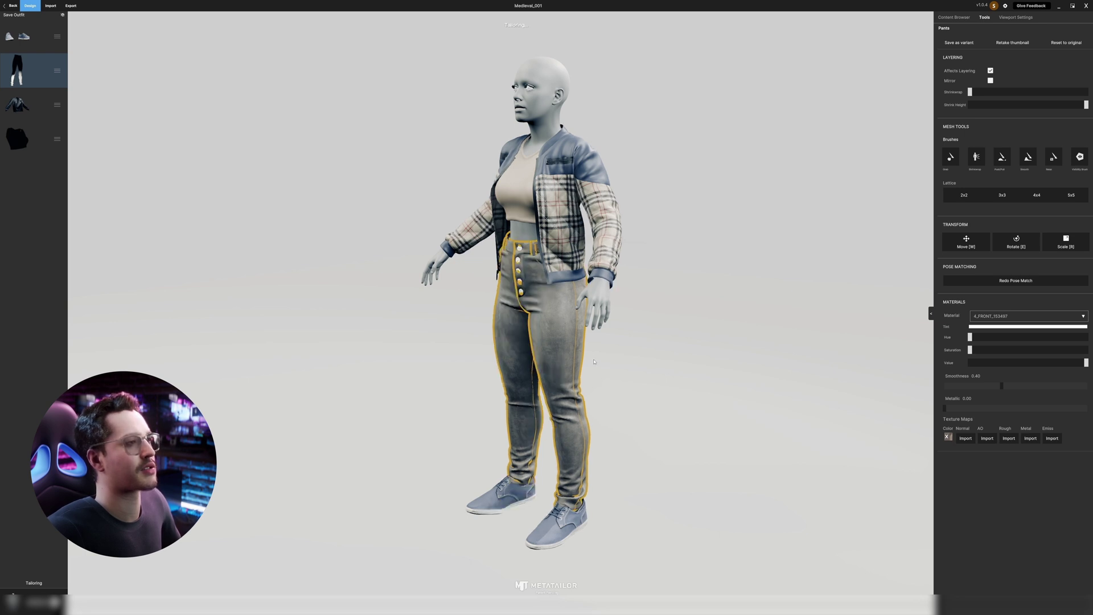
middle_click_drag(591, 364, 635, 242)
scroll(533, 264, "up", 3)
scroll(562, 256, "up", 5)
scroll(635, 242, "down", 6)
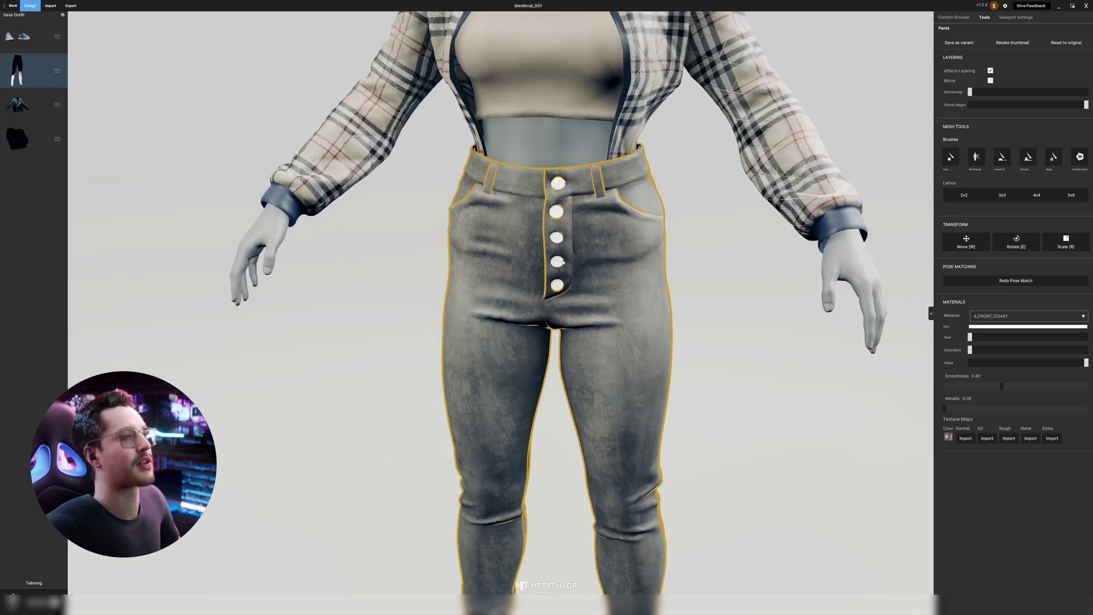
right_click_drag(635, 242, 584, 288)
scroll(622, 267, "down", 2)
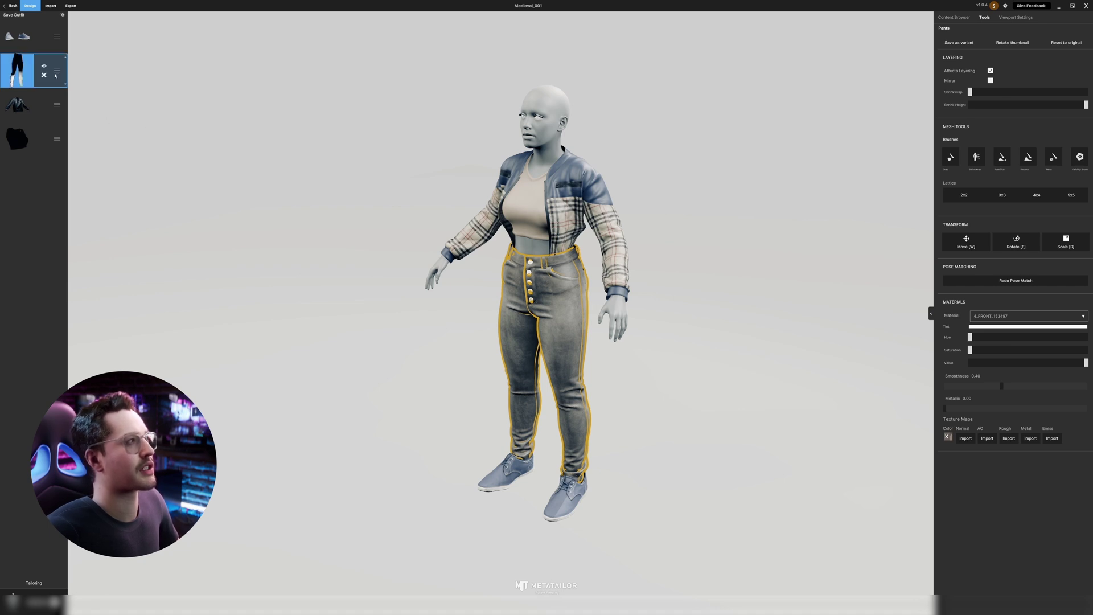
Return the pants to the last position in the layer order, beneath the top
left_click_drag(58, 71, 59, 123)
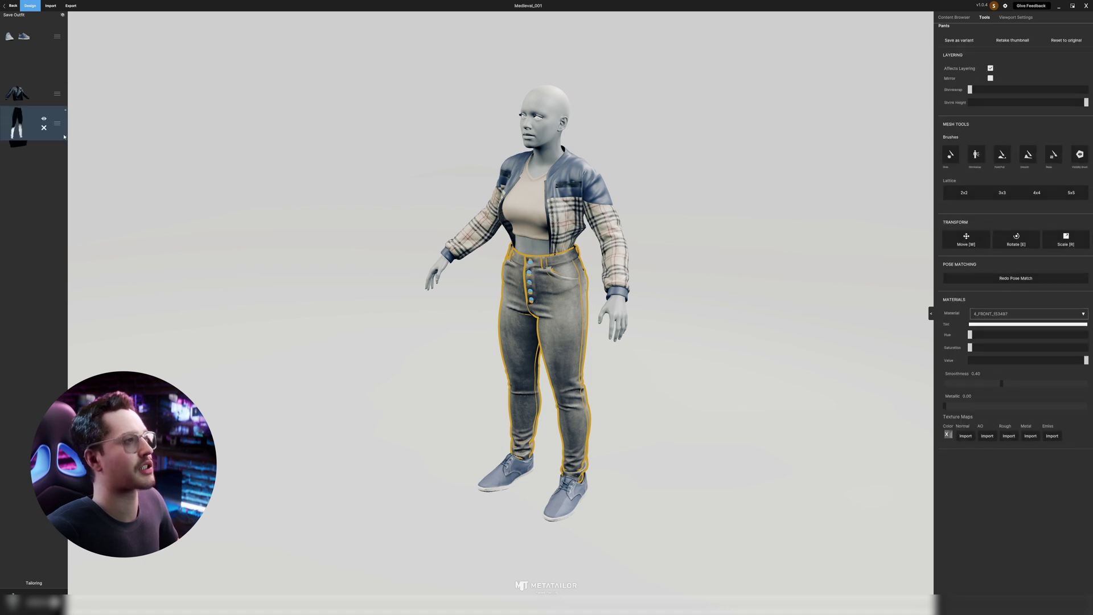
left_click_drag(58, 123, 59, 139)
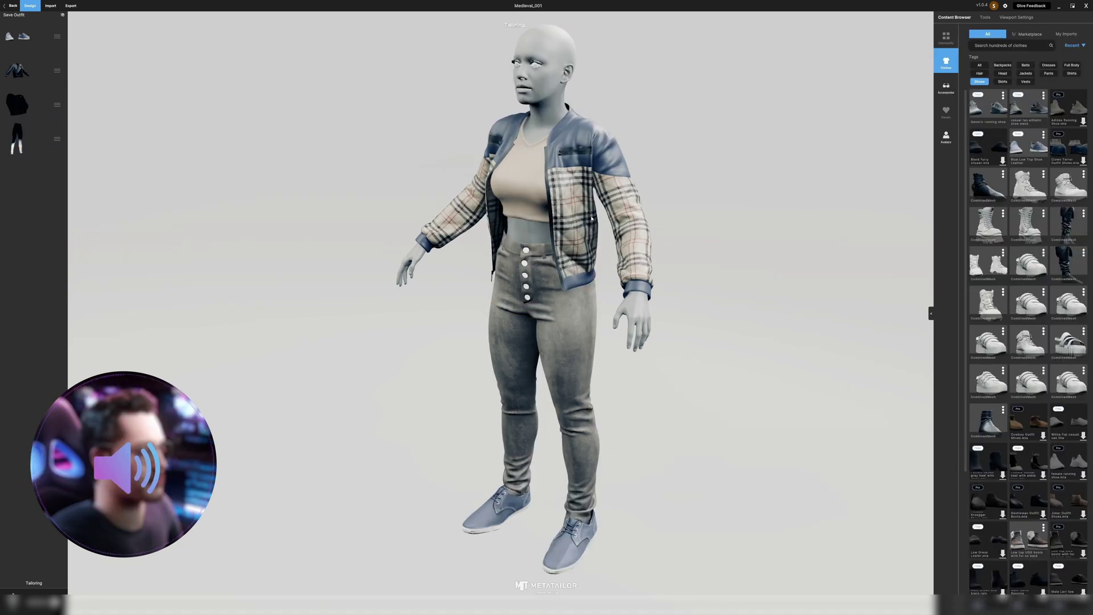
scroll(469, 287, "down", 2)
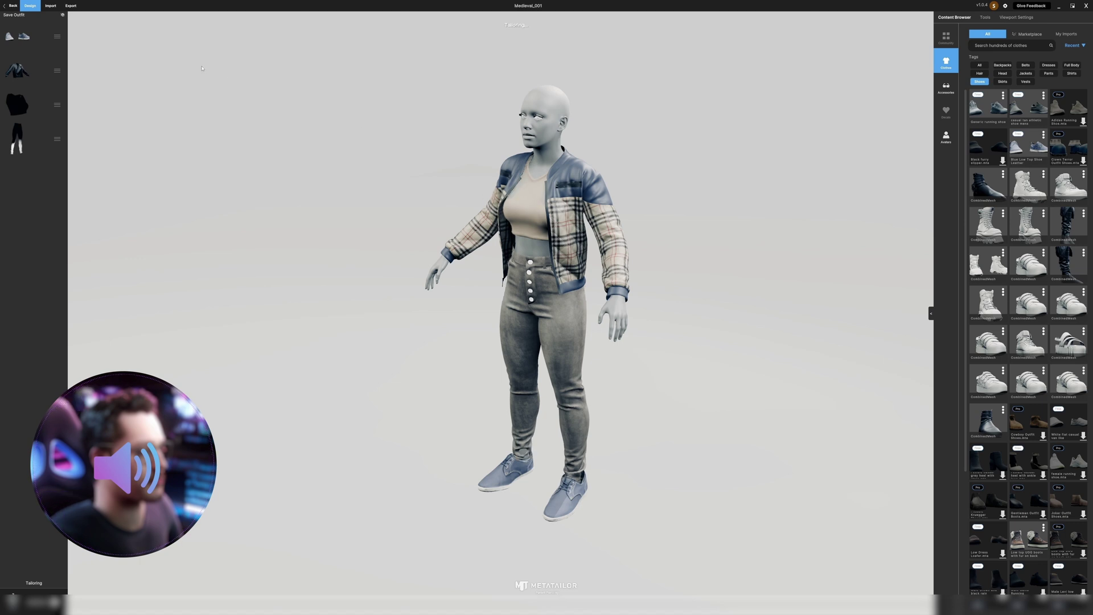
Set up the outfit export by choosing its save location and naming the export folder GirlOutfit
left_click(72, 6)
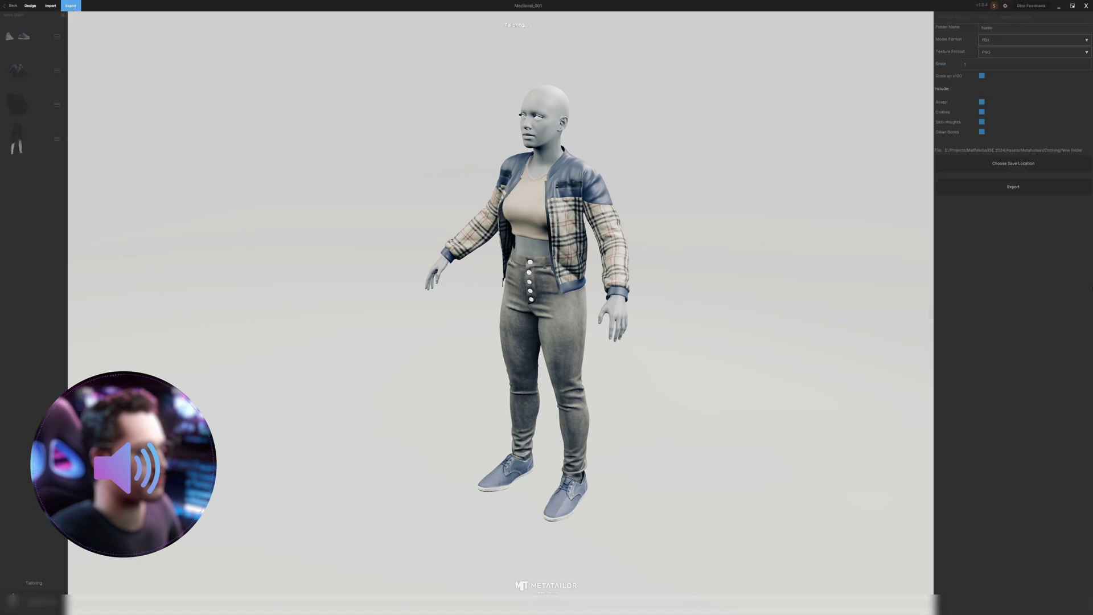
left_click(1017, 179)
left_click(610, 373)
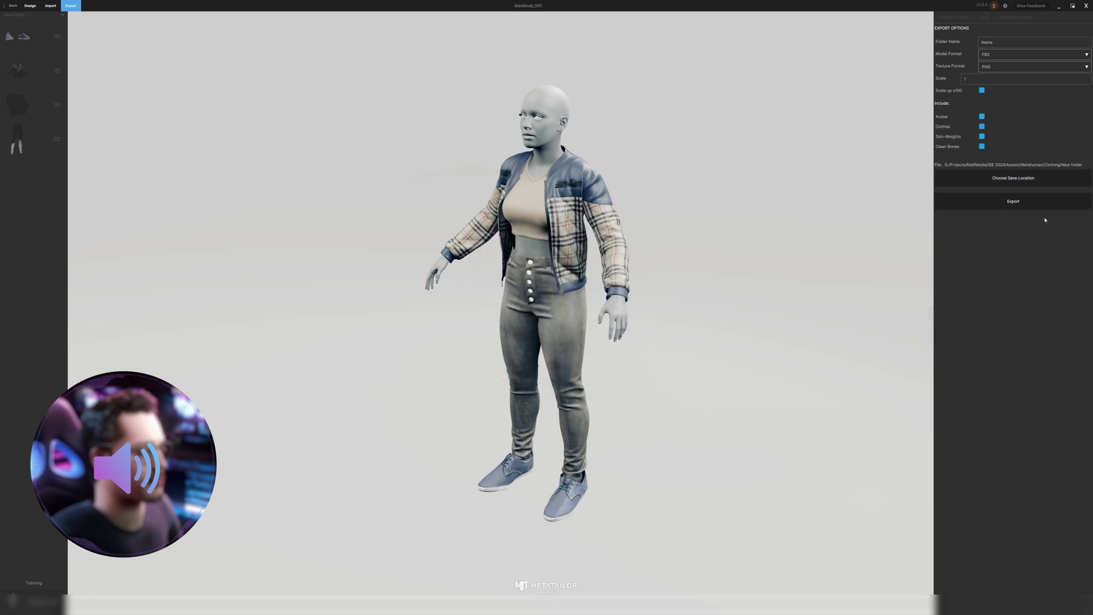
left_click(1001, 46)
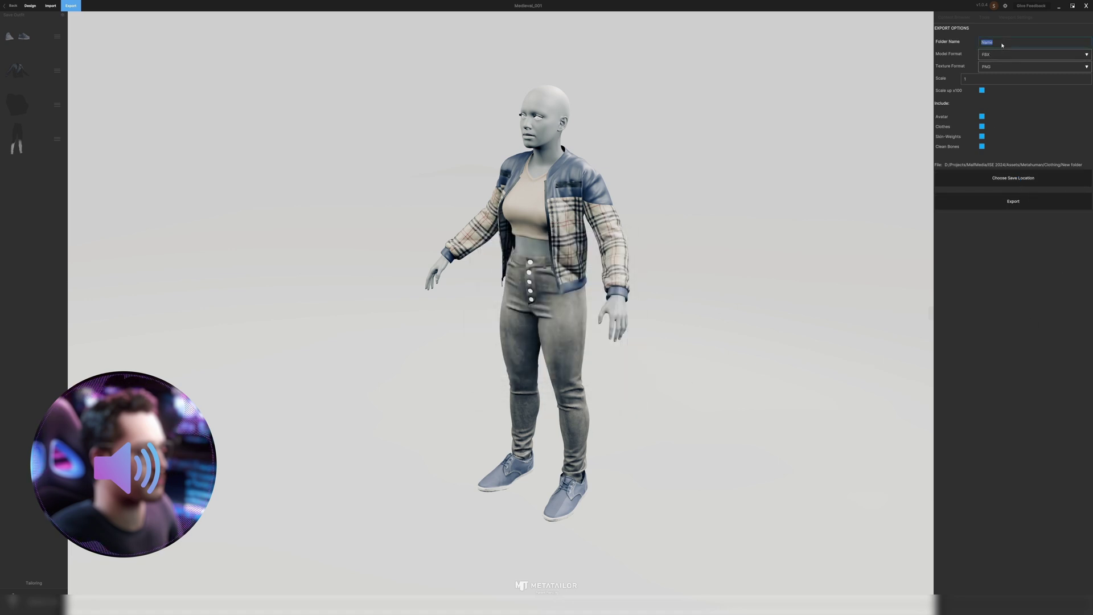
type("GirlOutfit")
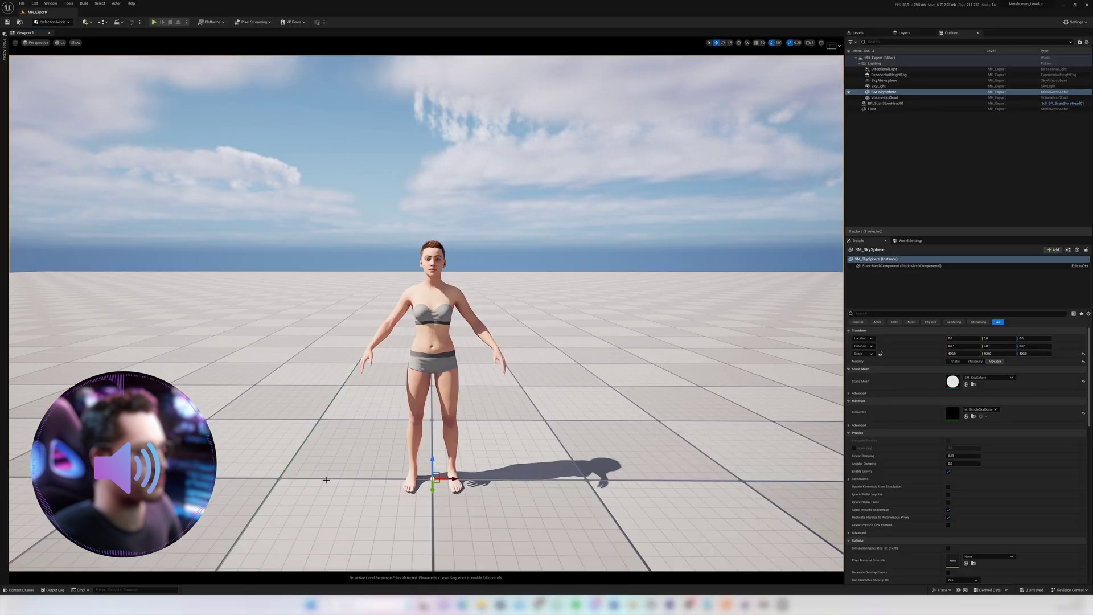
In Unreal Engine, create a GirlOutfit folder inside MetaHumans/Clothing and open it
left_click(22, 590)
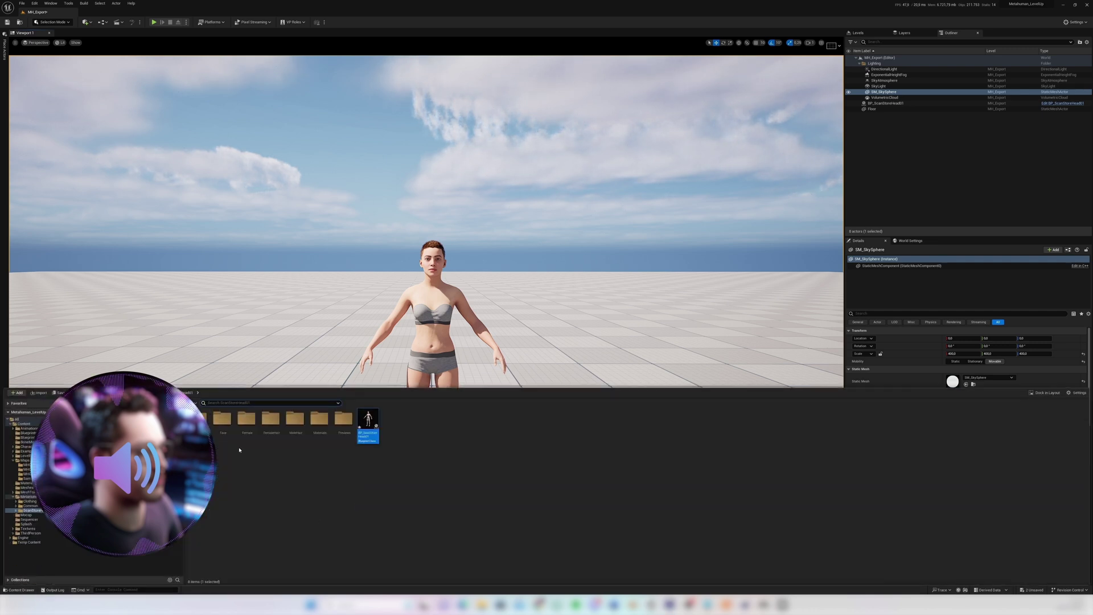
left_click(30, 498)
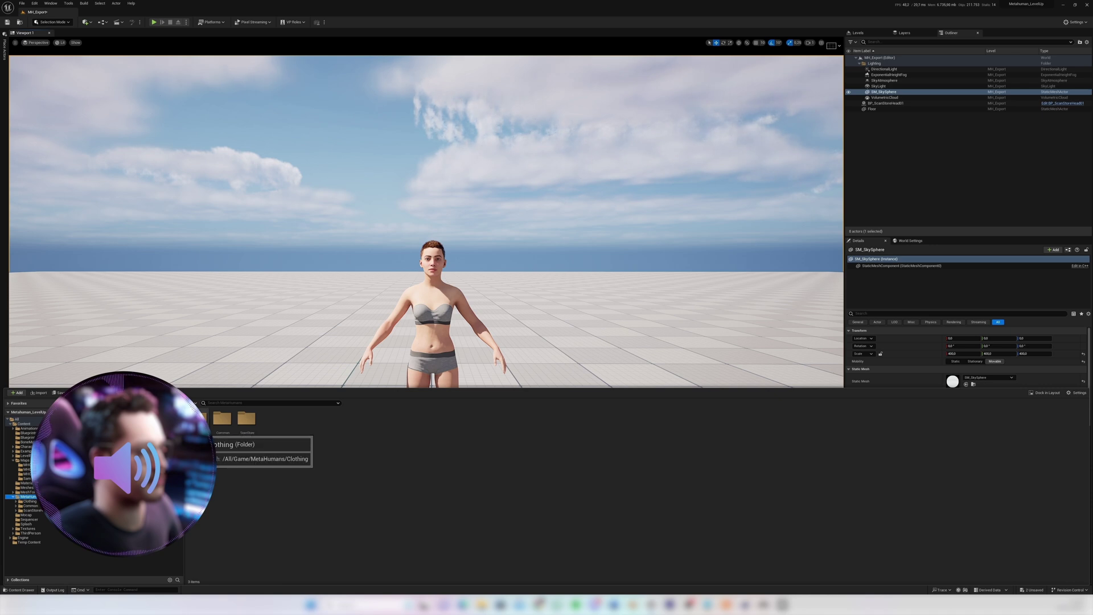
double_click(199, 420)
right_click(227, 490)
left_click(253, 277)
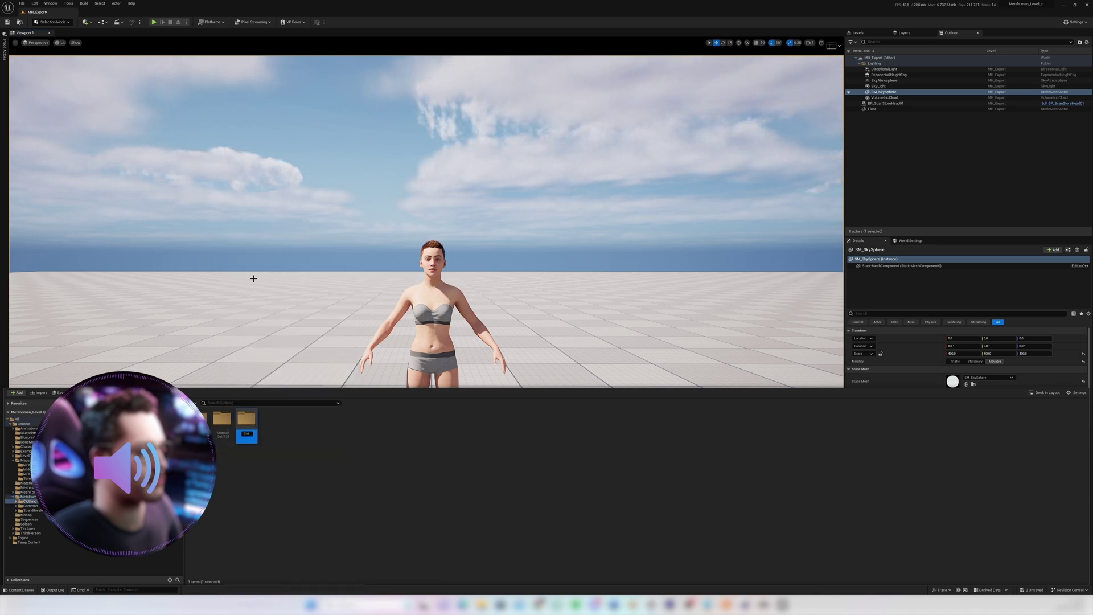
key("Return")
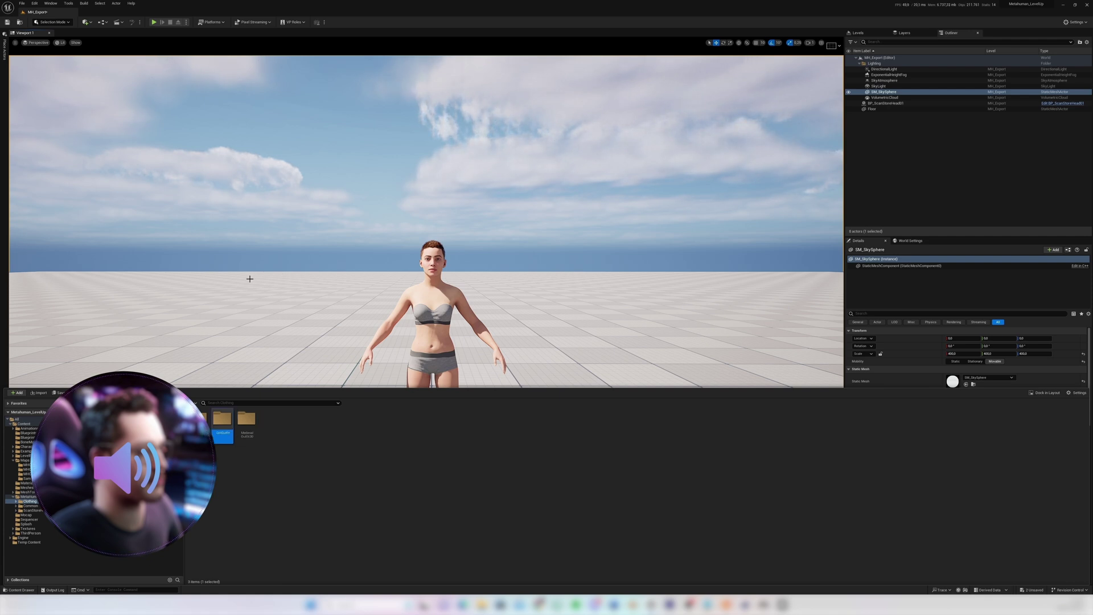
double_click(227, 432)
Bring GirlOutfit.fbx from the exported GirlOutfit folder on disk into the project's GirlOutfit content folder
mouse_move(557, 605)
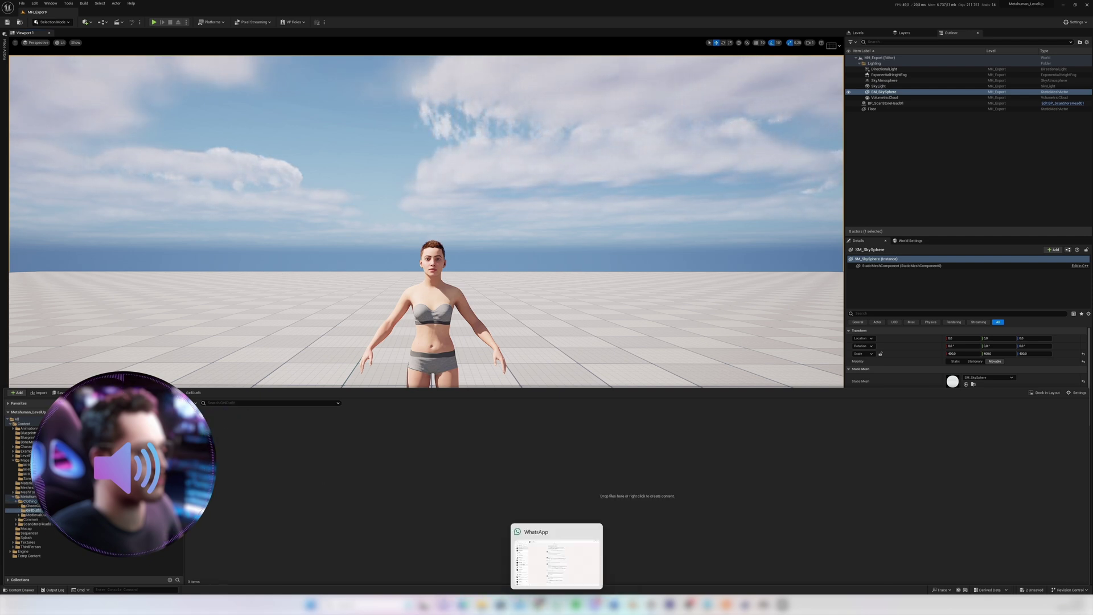
mouse_move(483, 604)
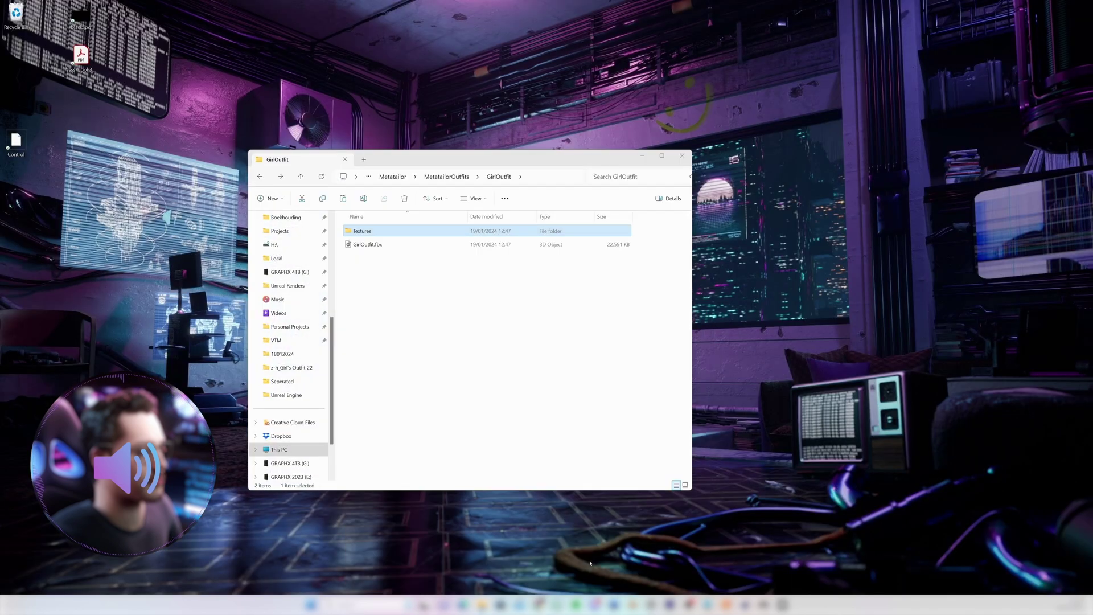
left_click(582, 562)
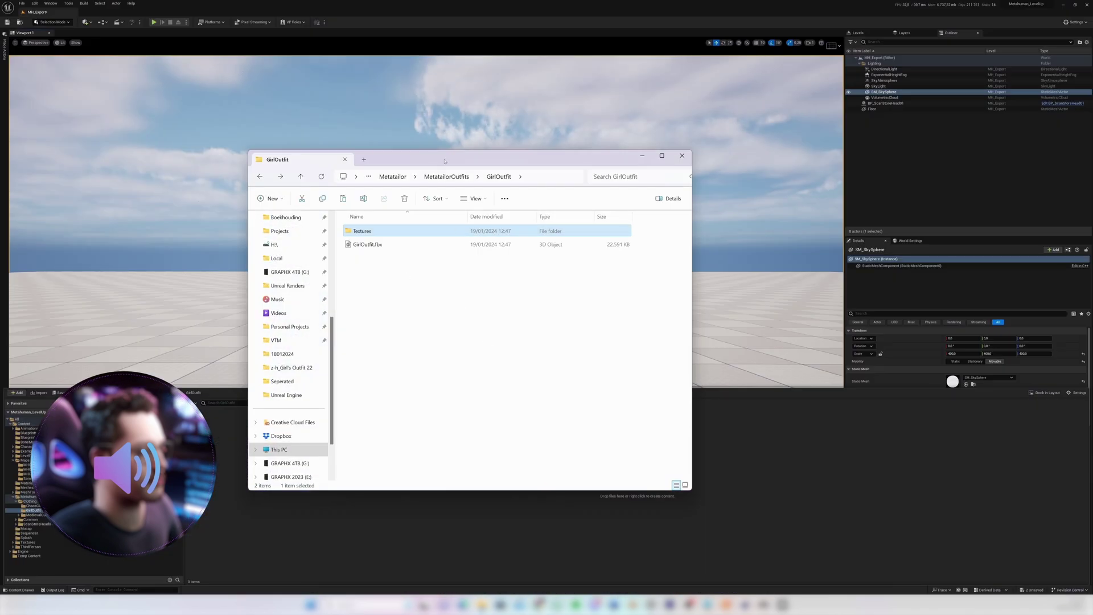
left_click_drag(445, 161, 726, 140)
left_click(649, 291)
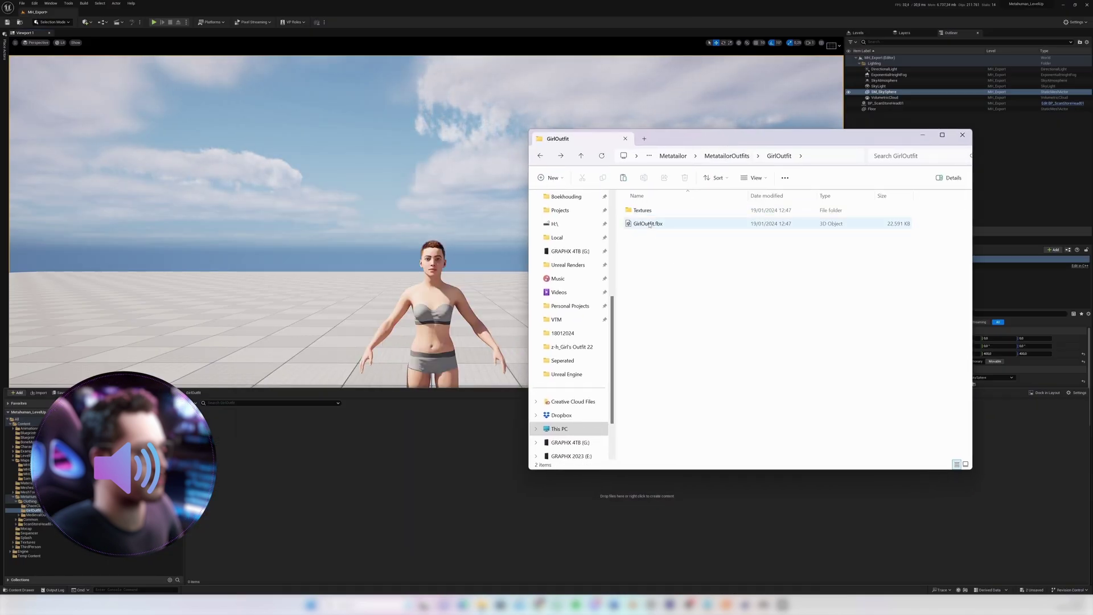
left_click(650, 225)
left_click_drag(361, 476, 417, 417)
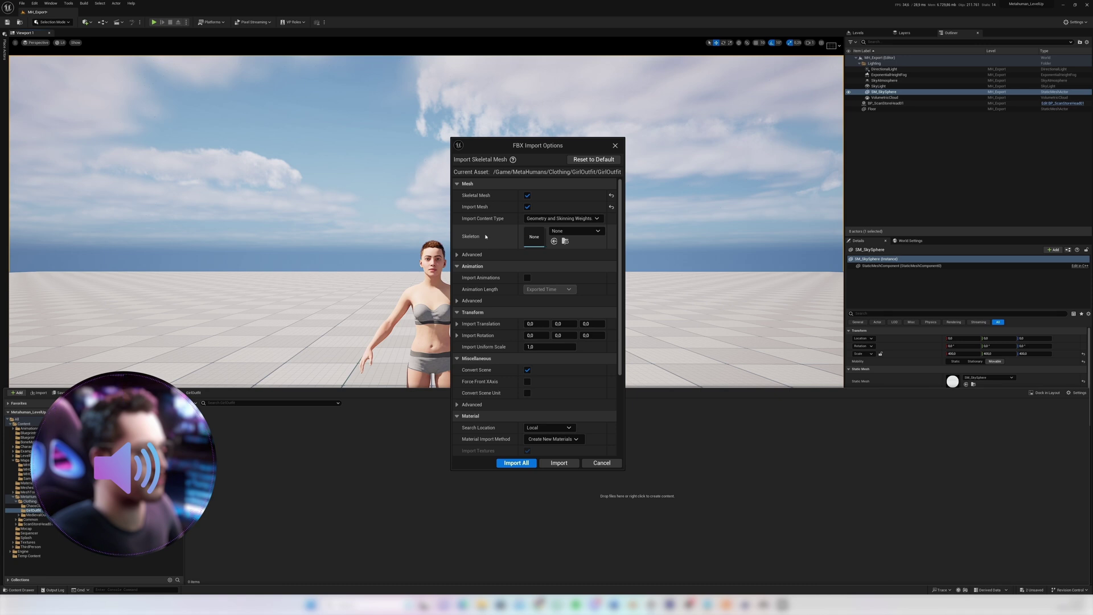
Assign metahuman_base_skel as the skeleton in the FBX import options and import everything
left_click(572, 231)
mouse_move(609, 366)
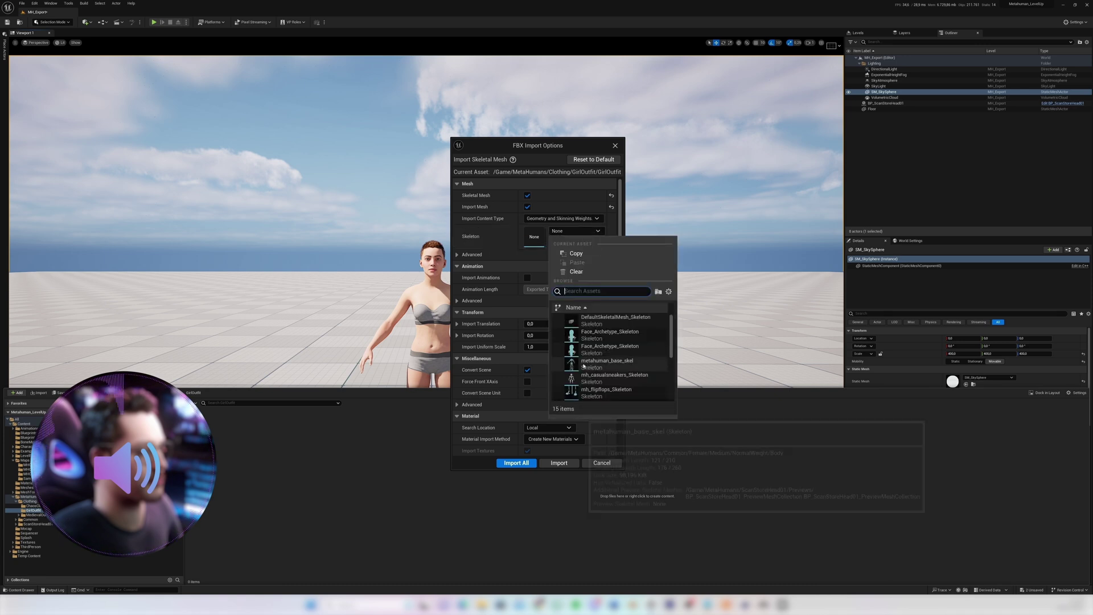
left_click(609, 366)
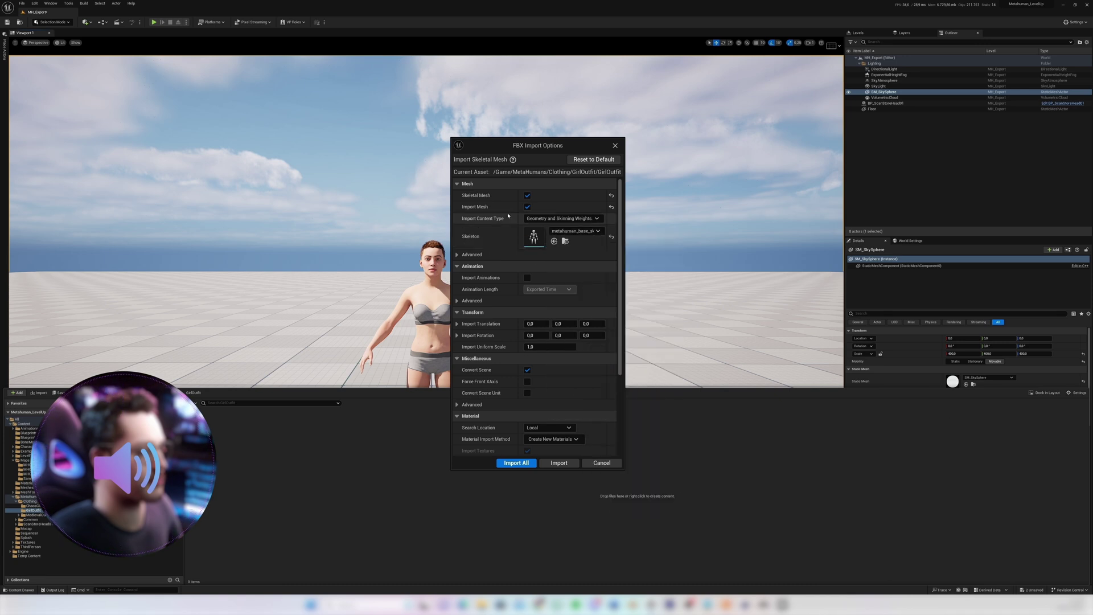
left_click(517, 464)
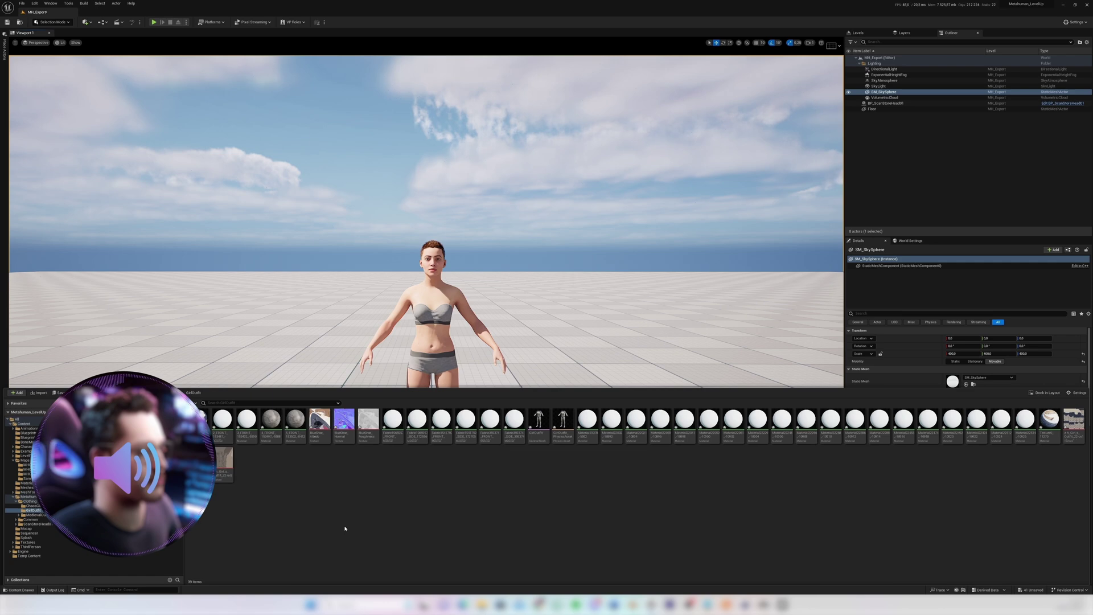
Open the imported GirlOutfit skeletal mesh and inspect the clothing in its preview
left_click(536, 443)
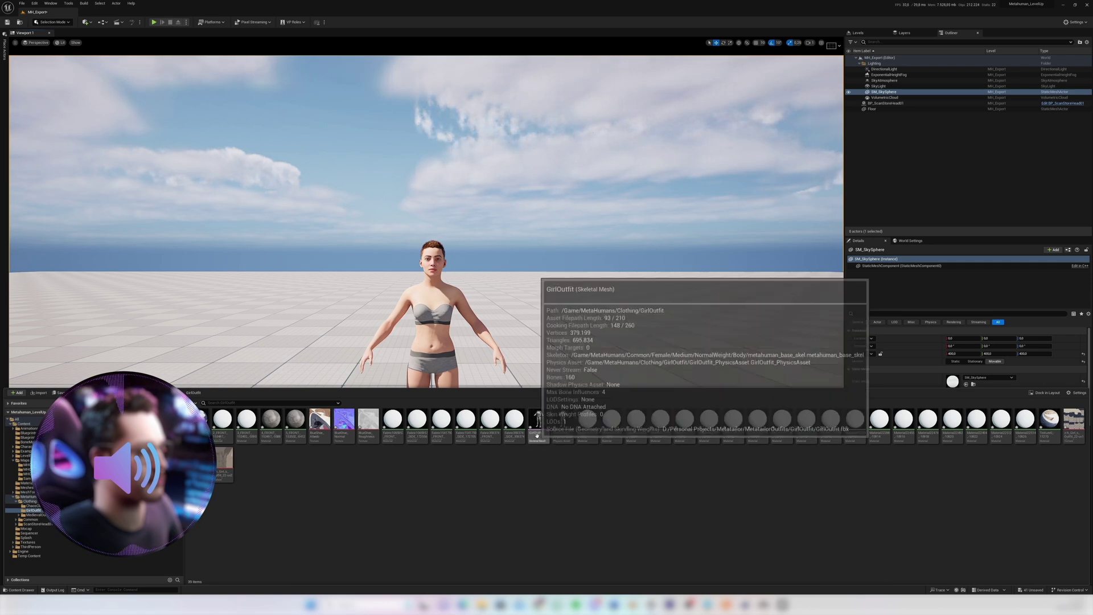
double_click(536, 443)
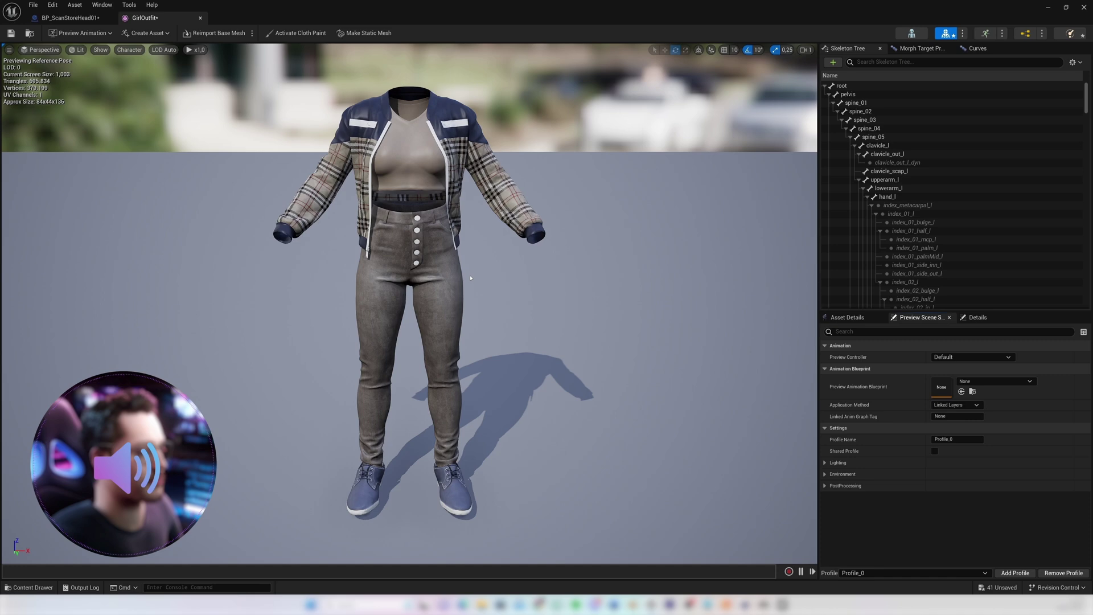
mouse_move(471, 278)
right_mouse_down()
mouse_move(373, 284)
mouse_move(461, 276)
right_mouse_up()
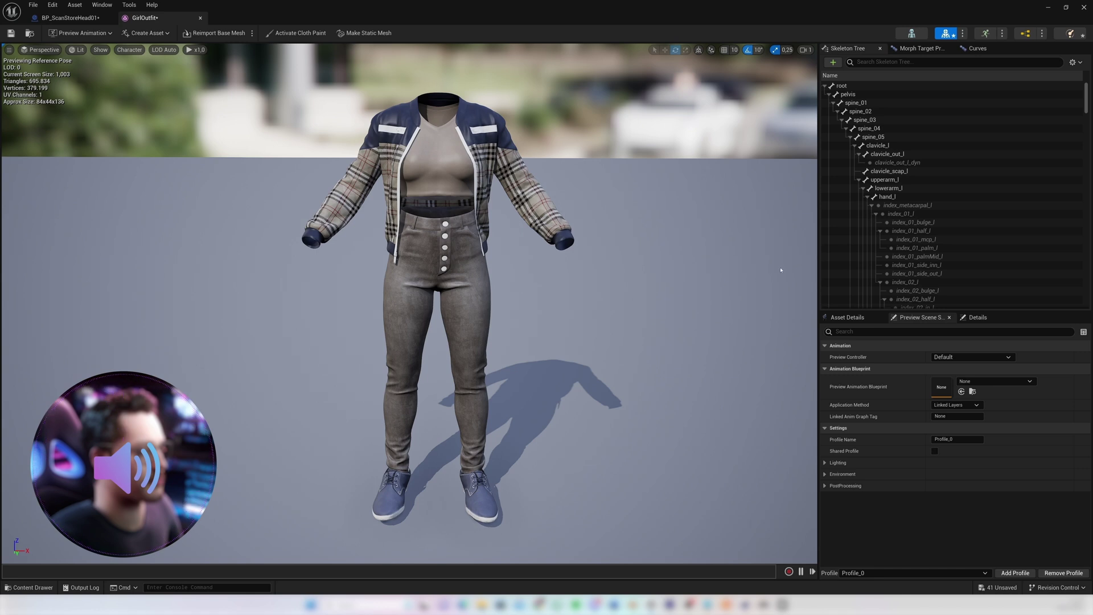
Look through the material slots in the GirlOutfit skeletal mesh's asset details
left_click(978, 317)
left_click(536, 192)
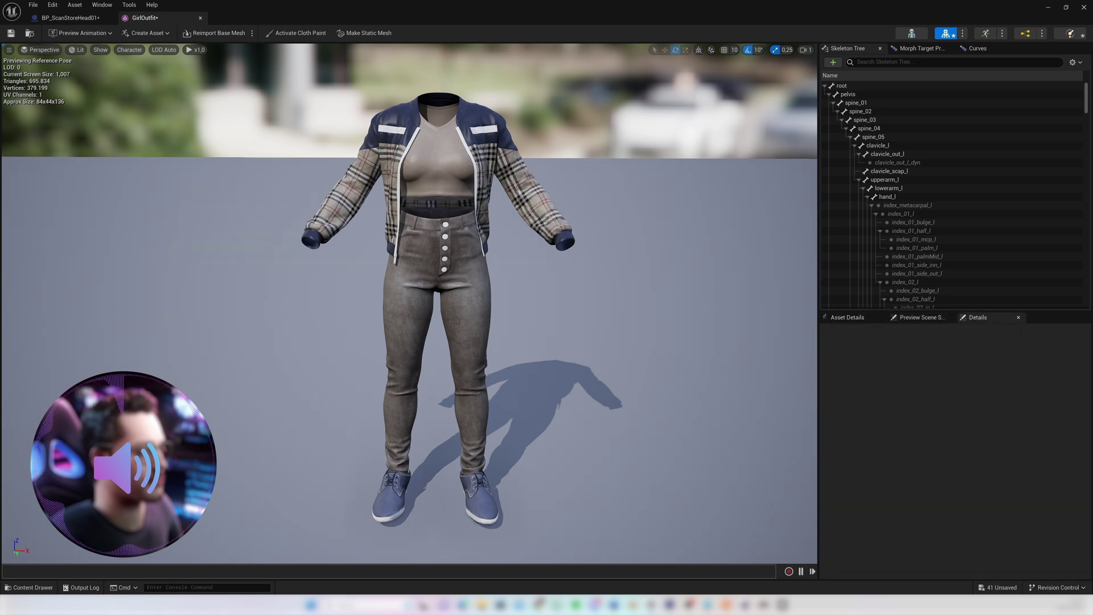
left_click(847, 317)
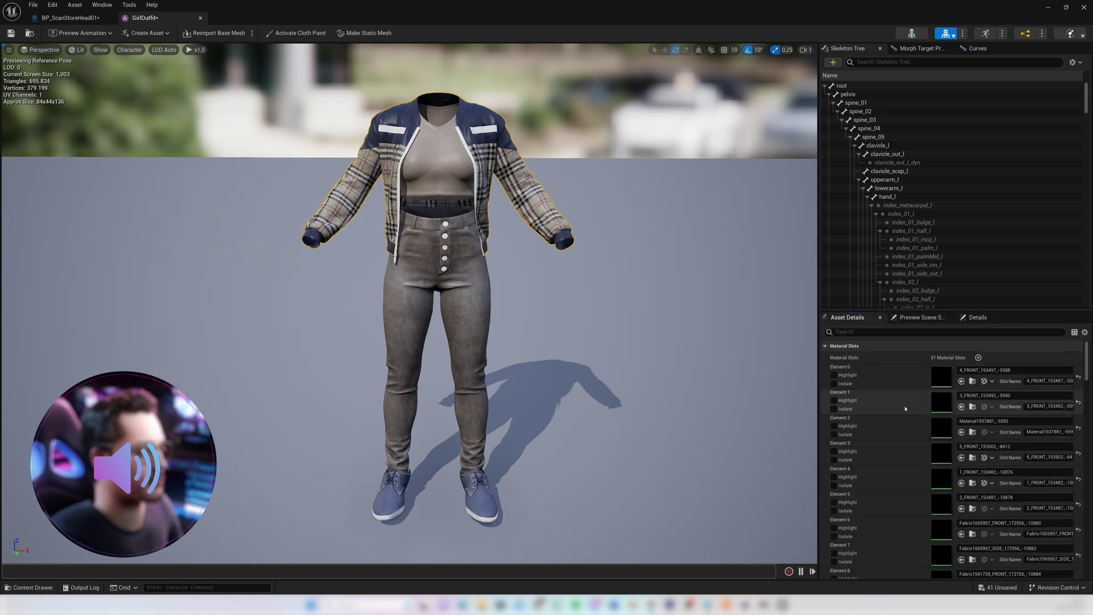
scroll(892, 431, "down", 10)
scroll(892, 431, "down", 6)
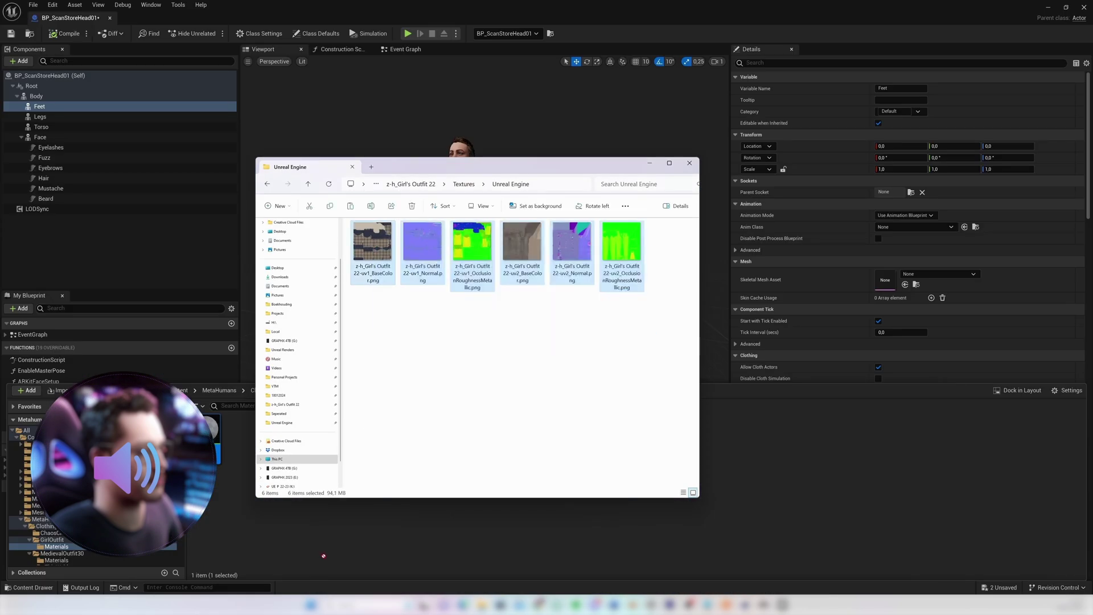
In M_GirlOutfit, wire the packed texture's green channel to Roughness and blue to Metallic, and the normal texture's RGB to Normal
left_click_drag(323, 555, 361, 476)
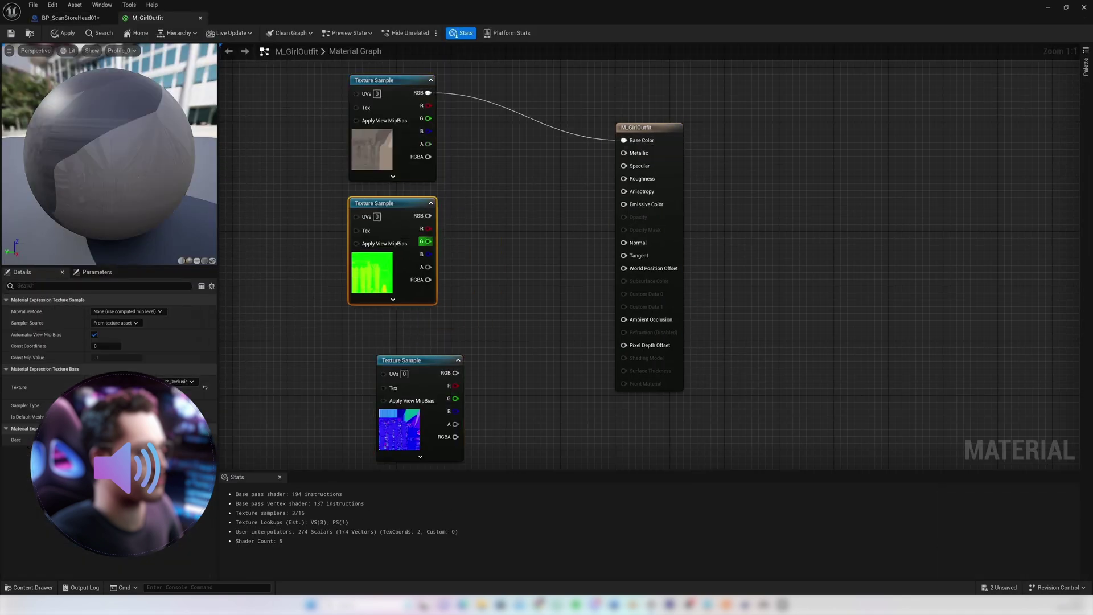
left_click_drag(429, 241, 624, 179)
left_click_drag(428, 255, 625, 154)
left_click_drag(416, 360, 389, 326)
left_click_drag(428, 339, 625, 243)
Set the M_GirlOutfit shading model to Cloth and connect the base color texture's RGB to the Cloth input
left_click(745, 394)
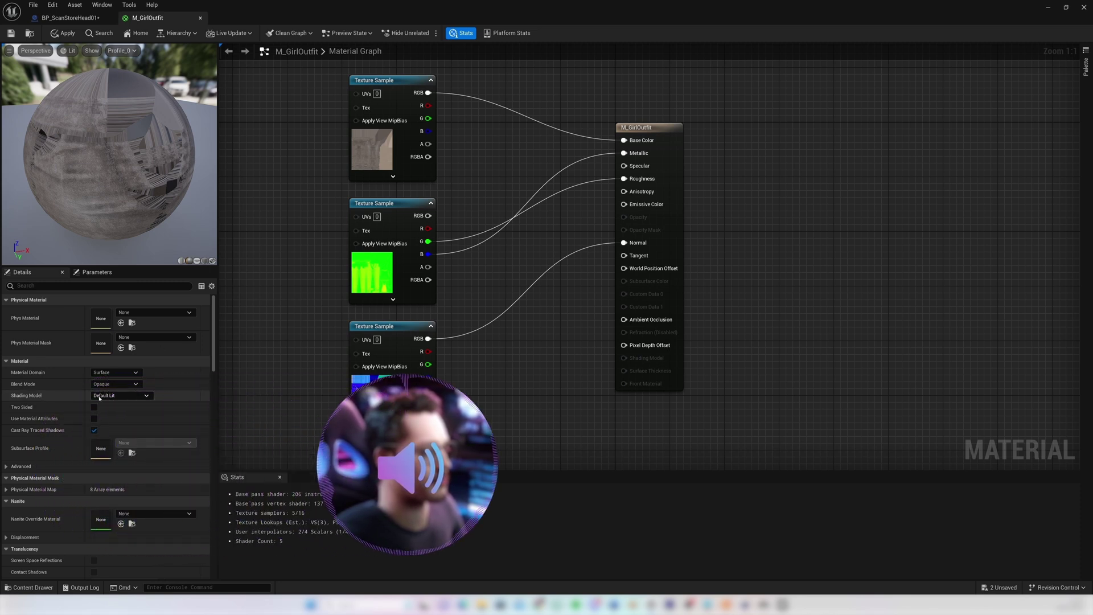
left_click(120, 395)
left_click(104, 469)
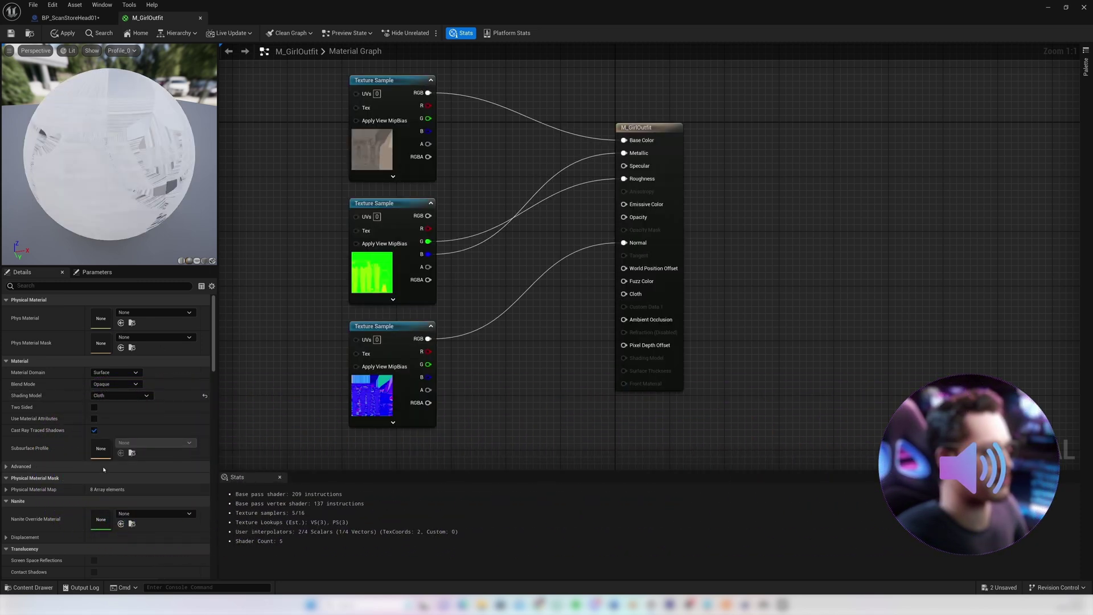
left_click_drag(429, 93, 625, 294)
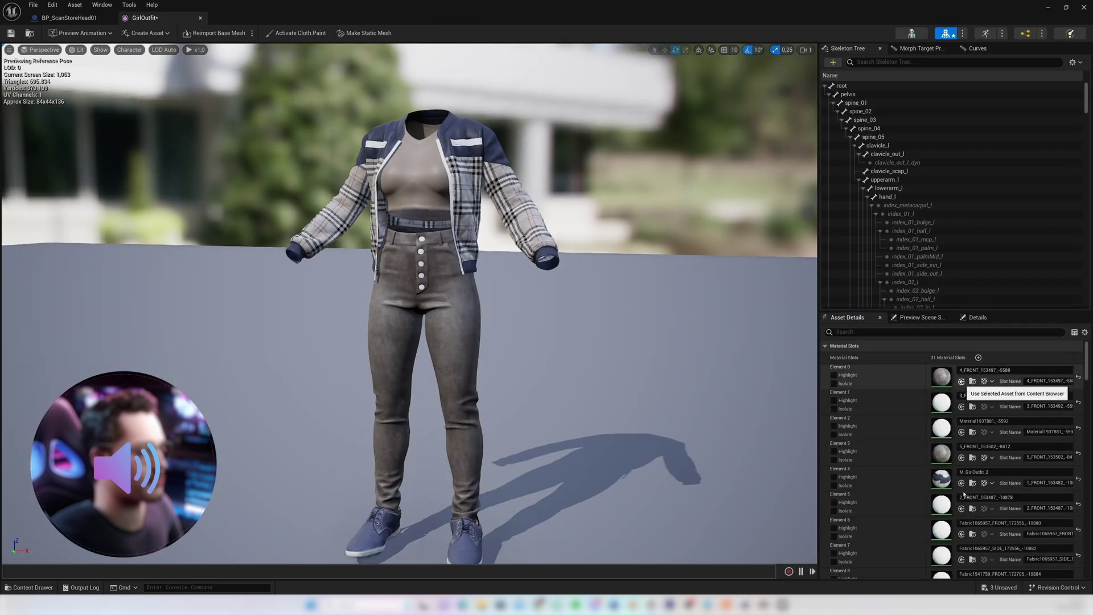
Assign the M_GirlOutfit and M_GirlOutfit_2 materials to the outfit mesh's material slots and save the GirlOutfit asset
left_click(961, 458)
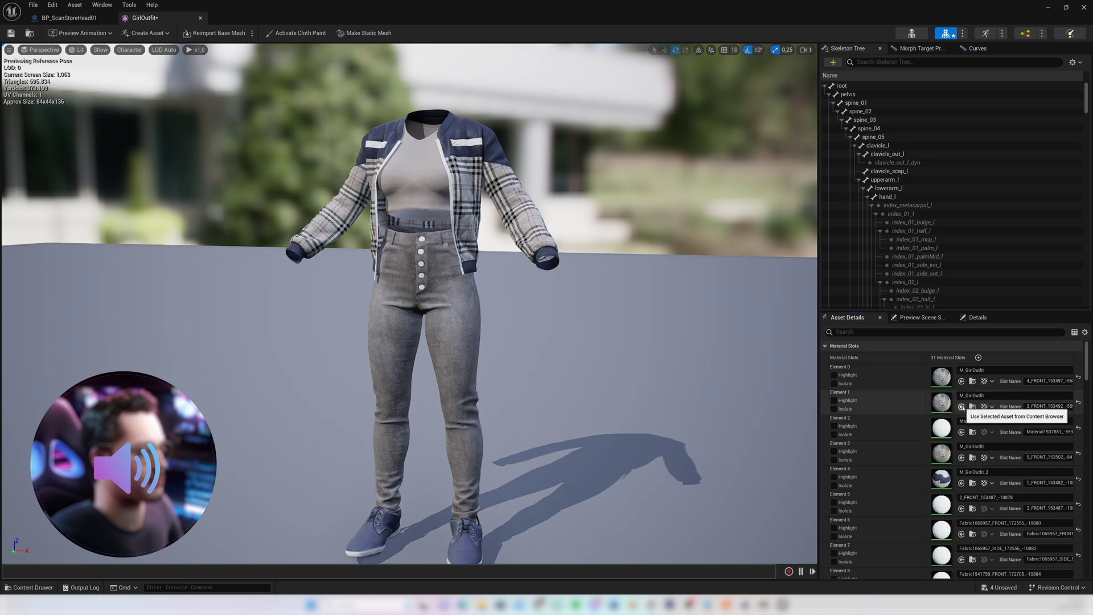
scroll(962, 416, "down", 3)
left_click(961, 427)
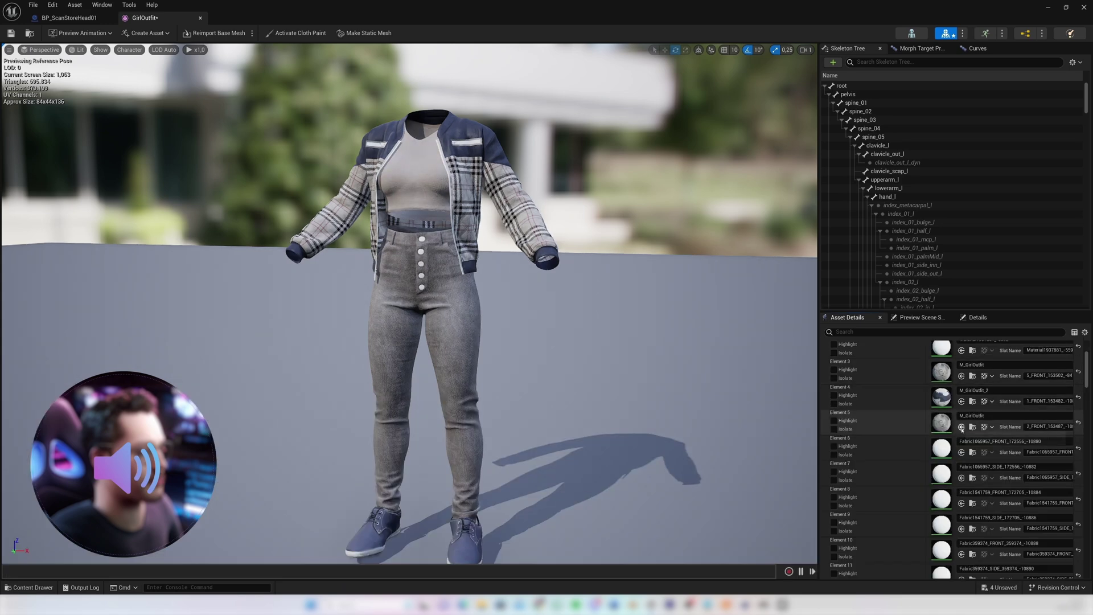
scroll(961, 427, "down", 2)
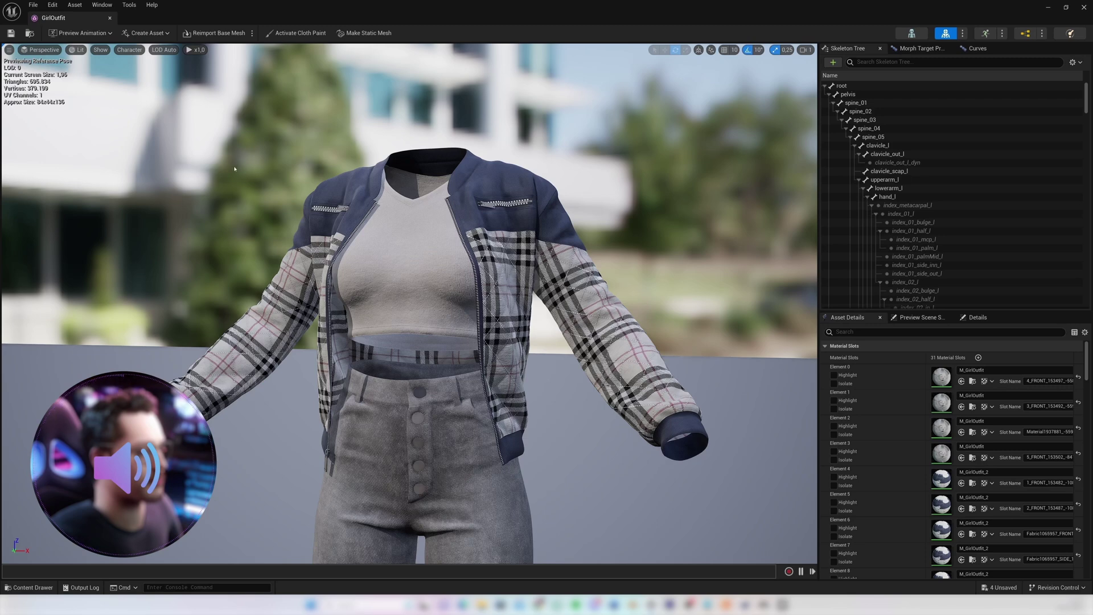
left_click(10, 33)
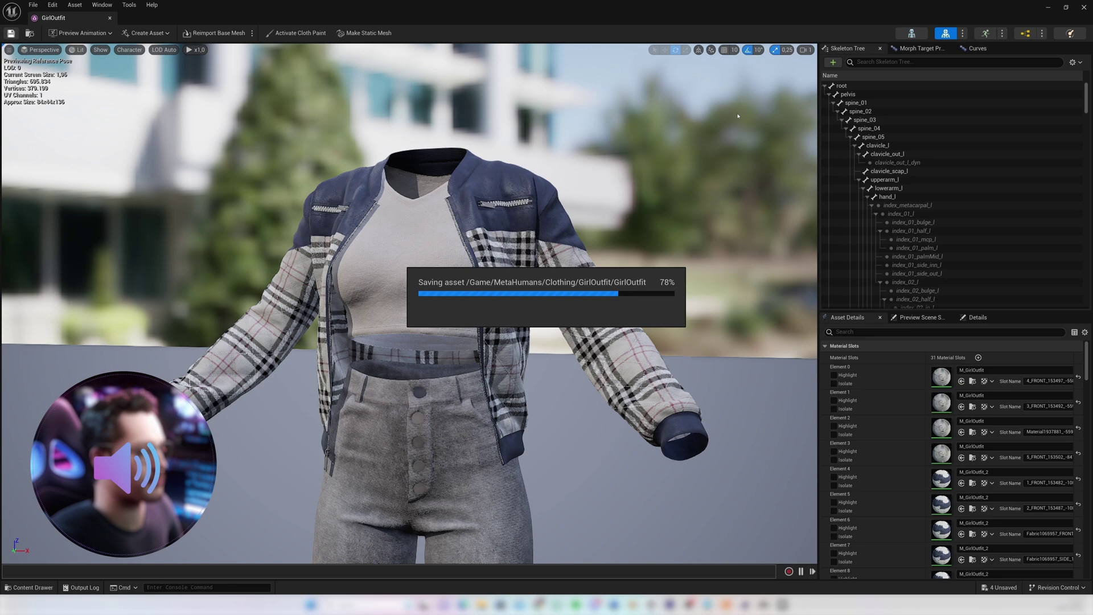
left_click(1084, 8)
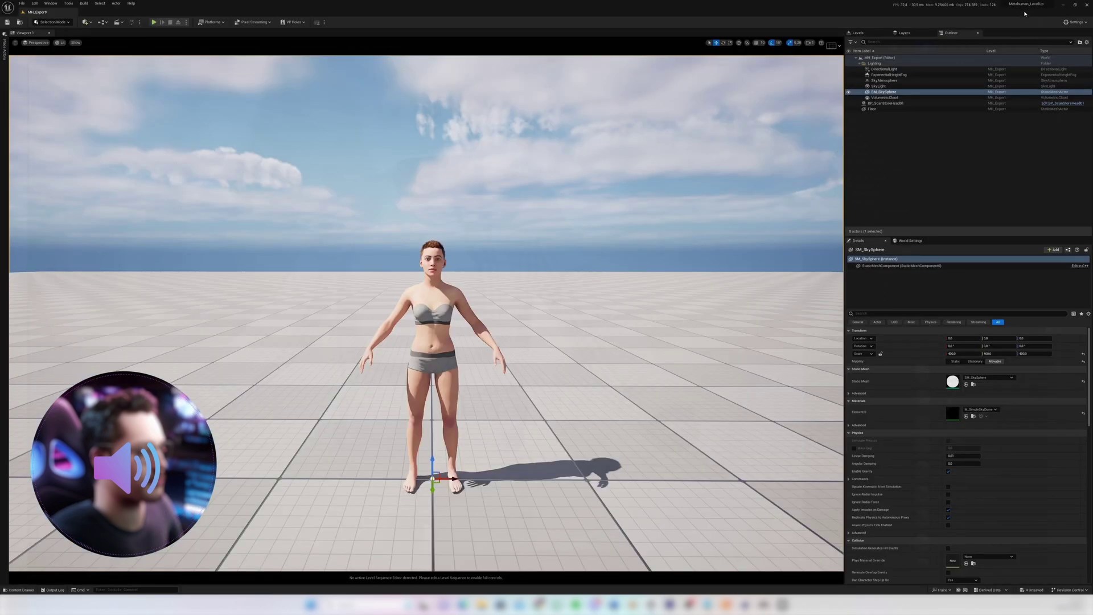
In the BP_ScanStoreHead01 blueprint, set GirlOutfit from MetaHumans/Clothing as the Torso component's skeletal mesh and inspect the dressed character
right_click(440, 299)
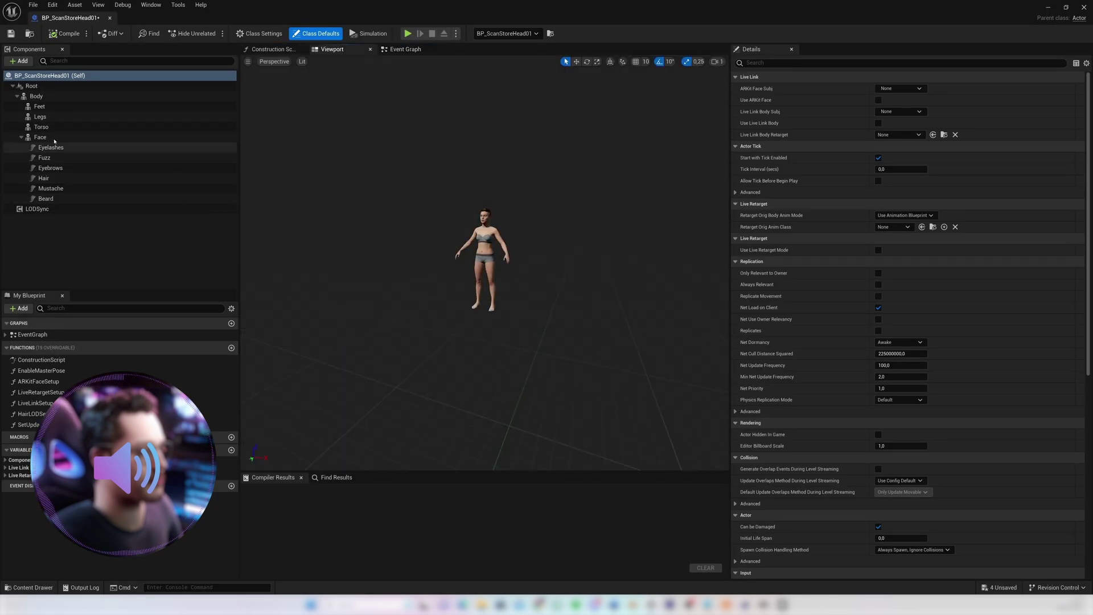
left_click(32, 127)
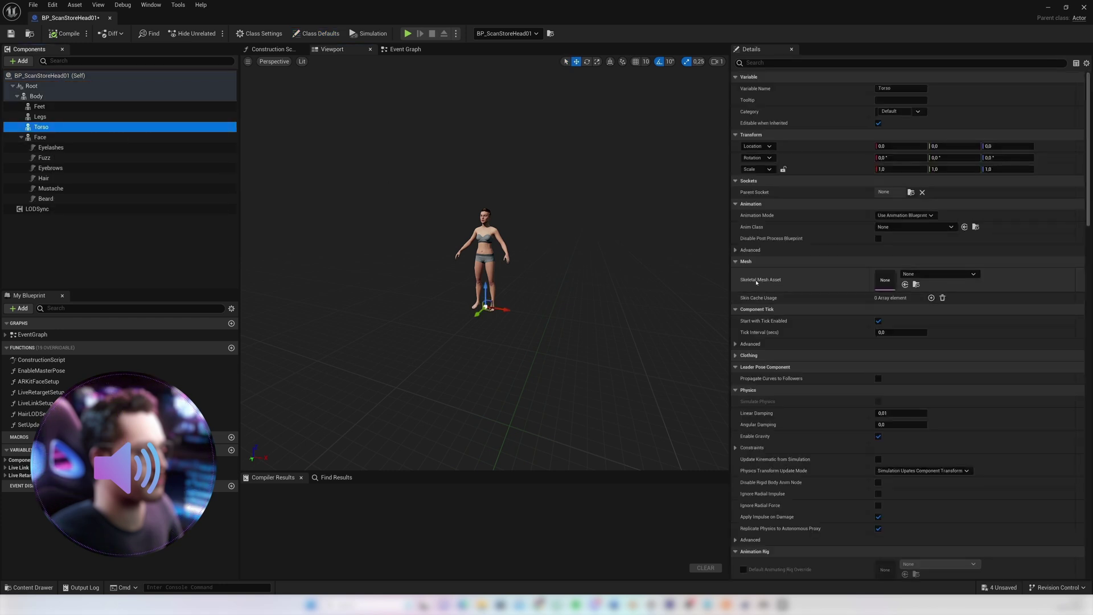
key("ctrl+space")
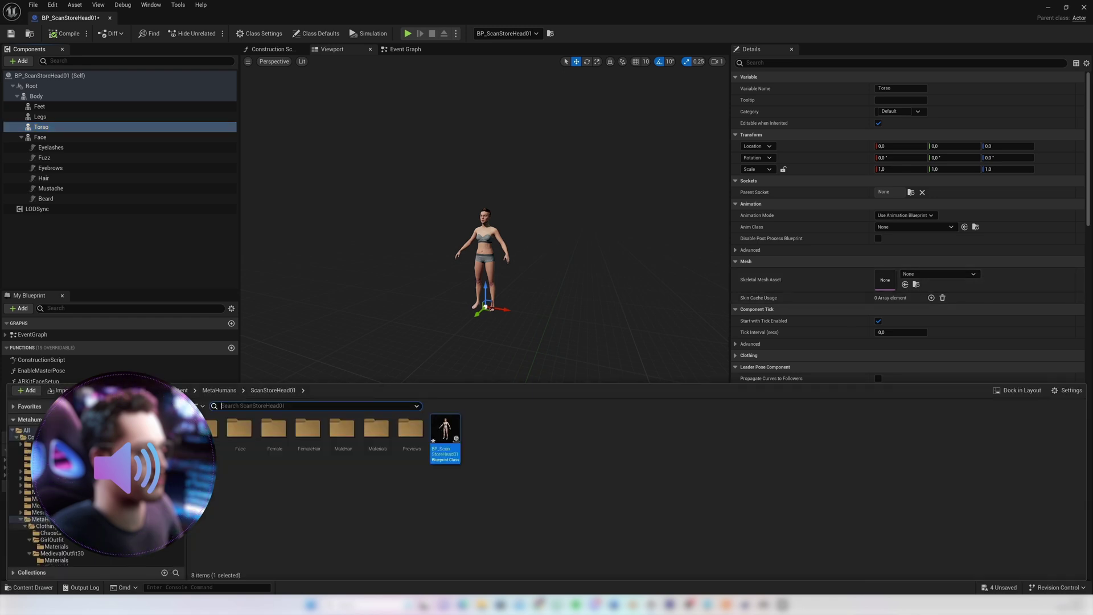
left_click(54, 499)
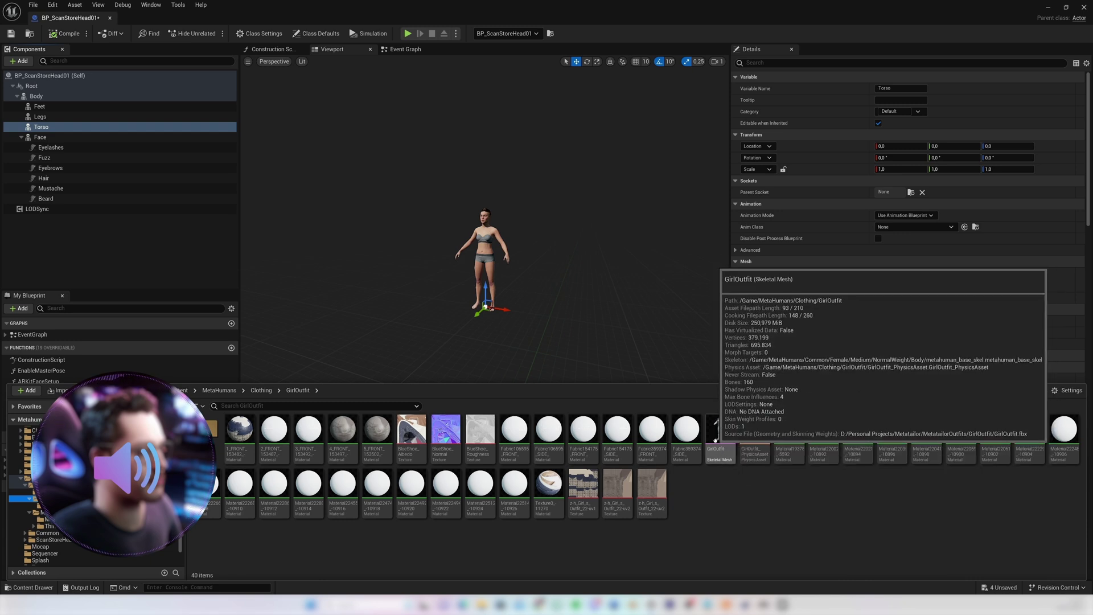
left_click_drag(724, 463, 888, 282)
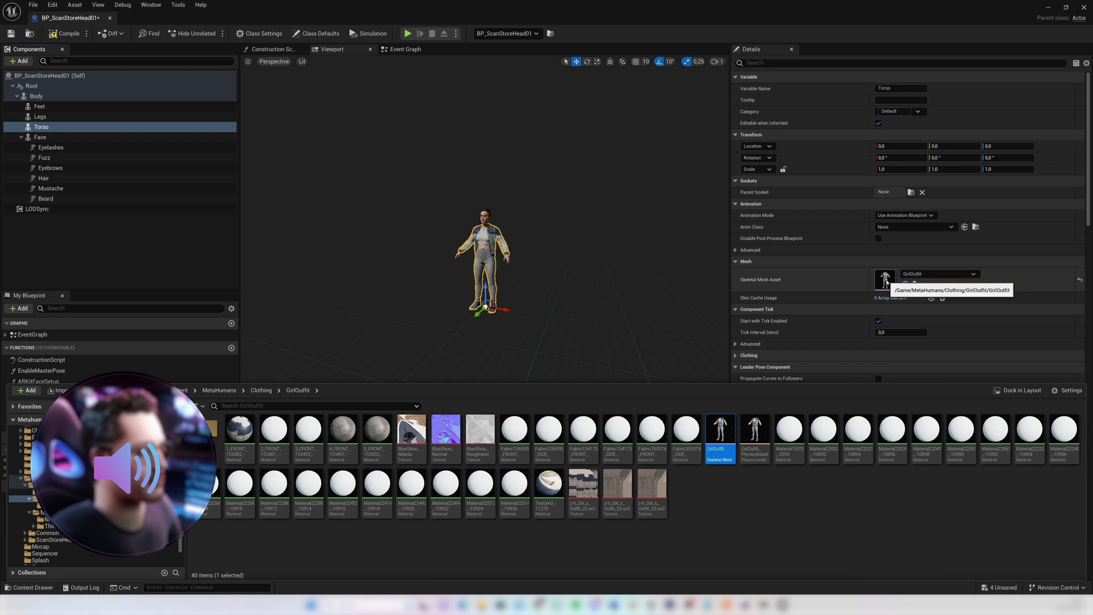
right_click_drag(505, 252, 505, 250)
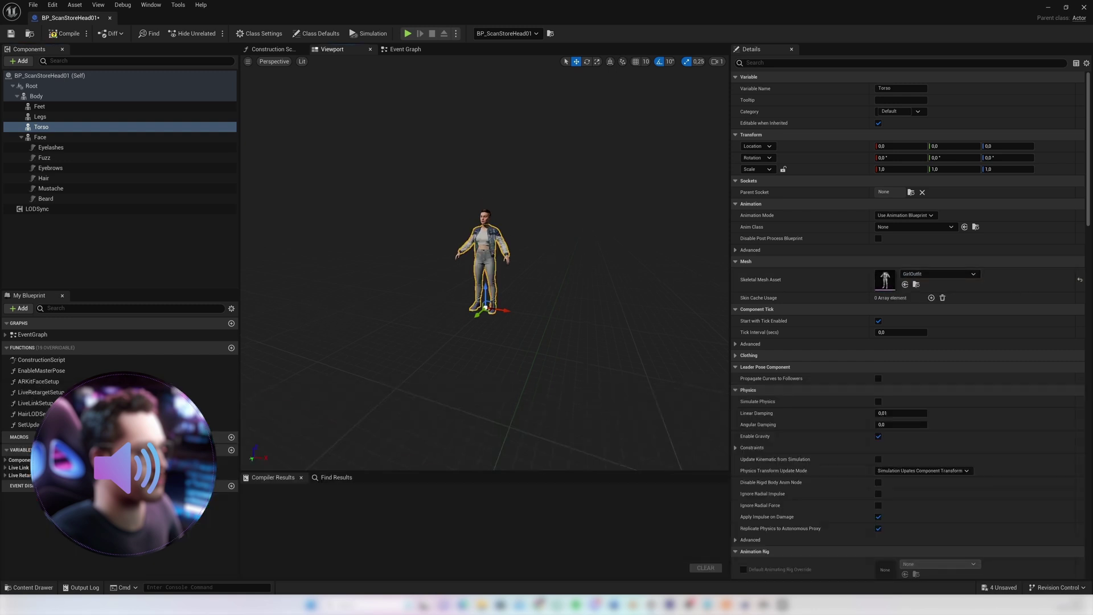
key("f")
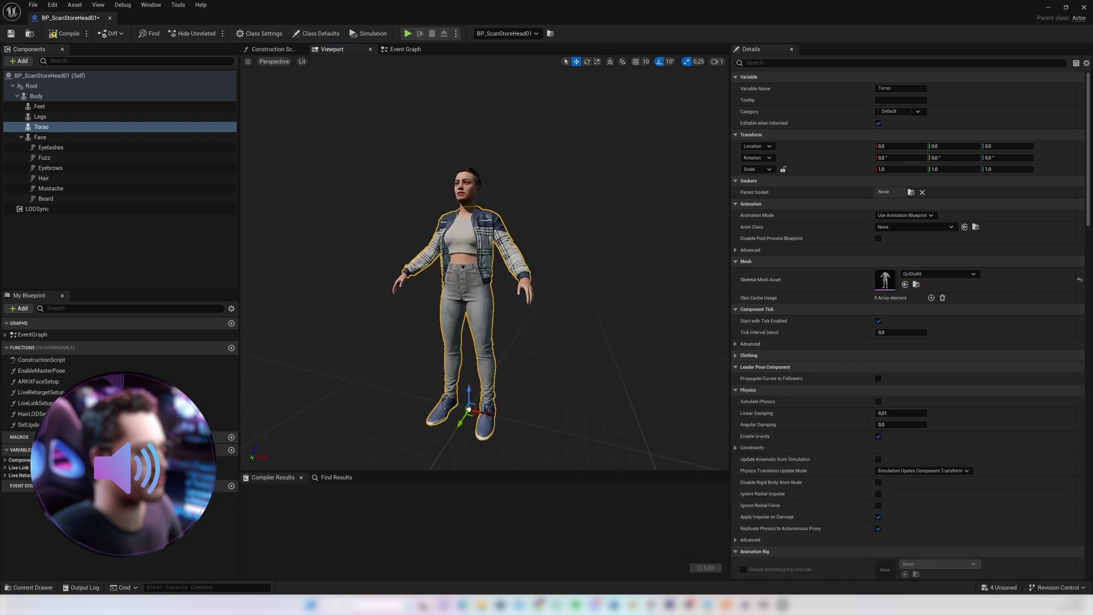
mouse_move(504, 250)
left_mouse_down("alt")
mouse_move(502, 242)
mouse_move(521, 244)
mouse_move(503, 239)
left_mouse_up("alt")
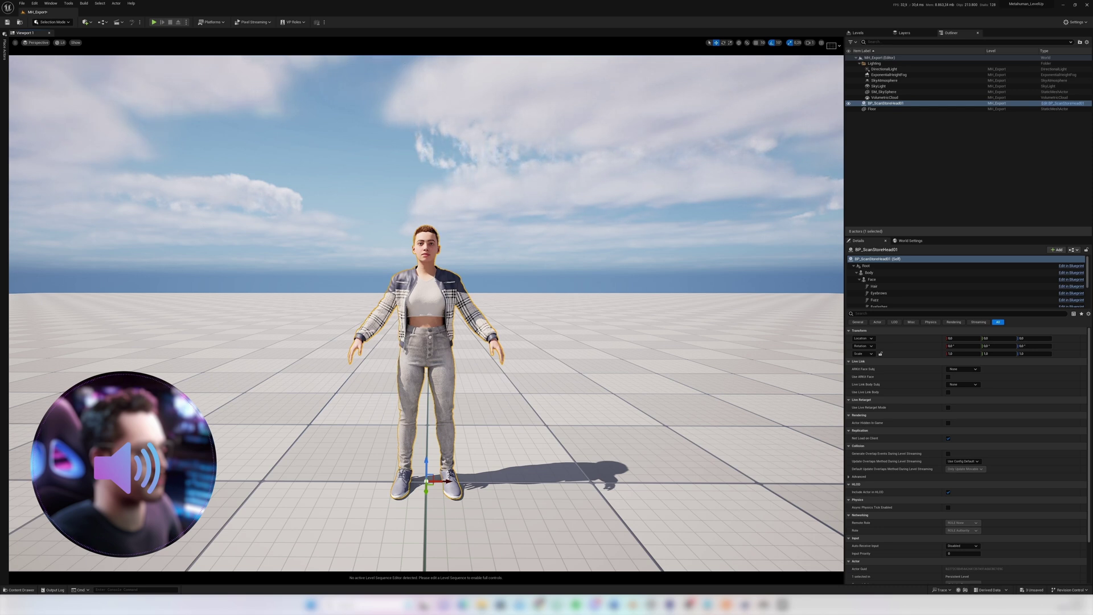
Create a level sequence named SQ_Metatailor in the Sequencer folder and add the BP_ScanStoreHead01 actor to it
left_click(122, 23)
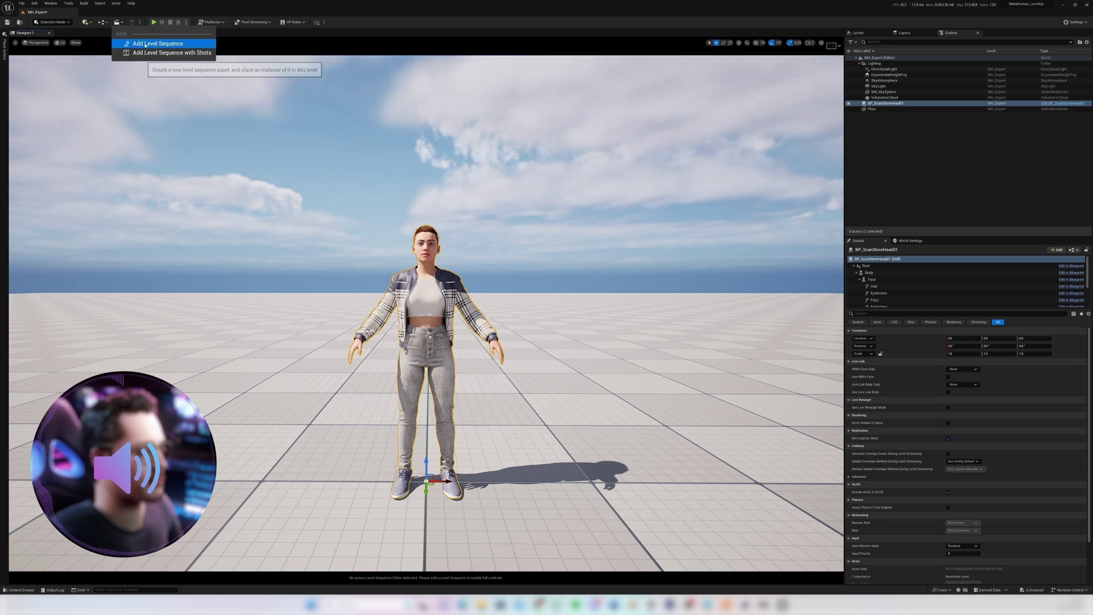
left_click(145, 43)
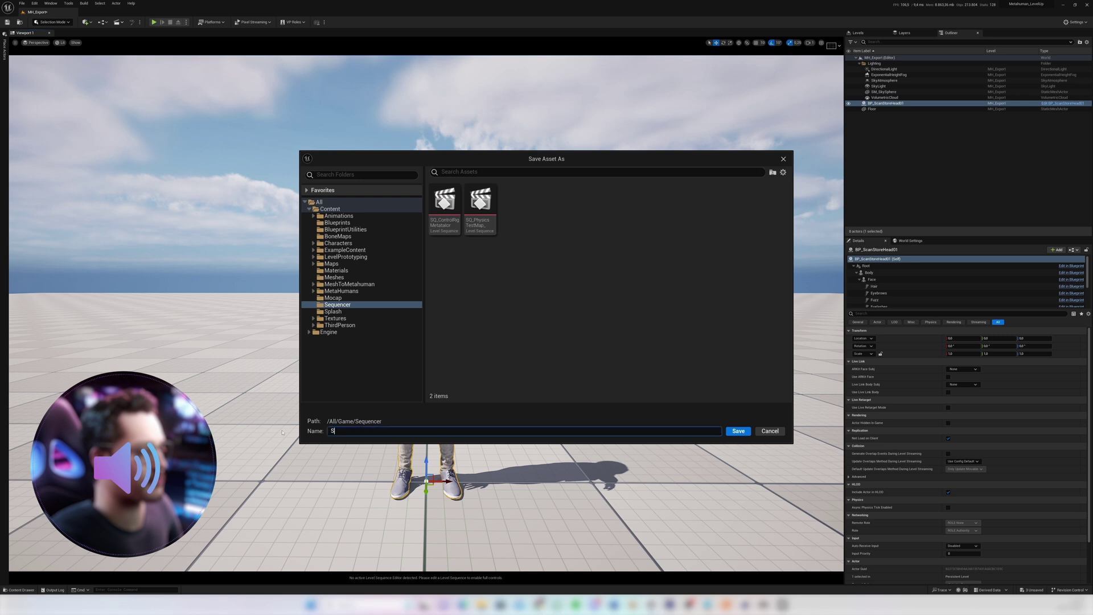
type("SQ_Metatailor")
key("Return")
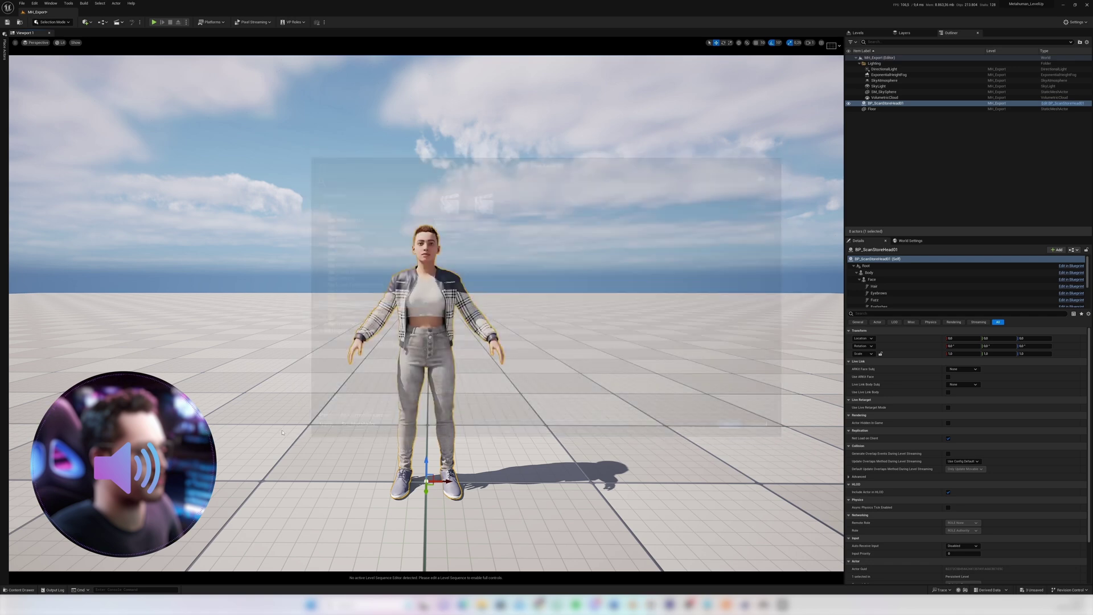
left_click(863, 105)
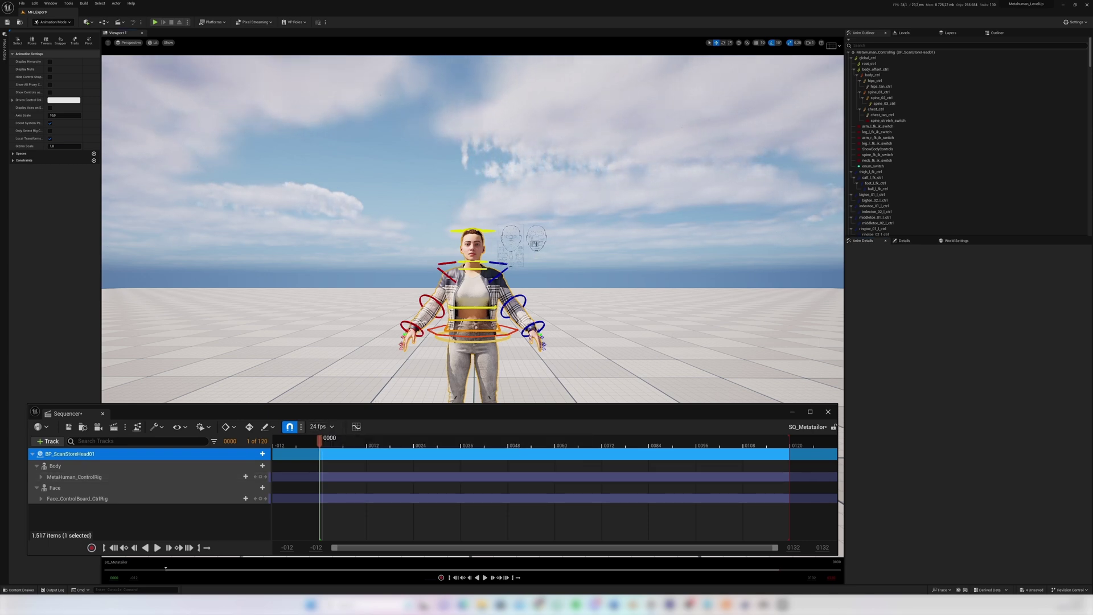
Switch the character's arms to IK in the global_ctrl settings of MetaHuman_ControlRig
mouse_move(370, 244)
right_mouse_down()
mouse_move(380, 252)
mouse_move(381, 232)
mouse_move(362, 226)
right_mouse_up()
scroll(378, 254, "down", 4)
key("w")
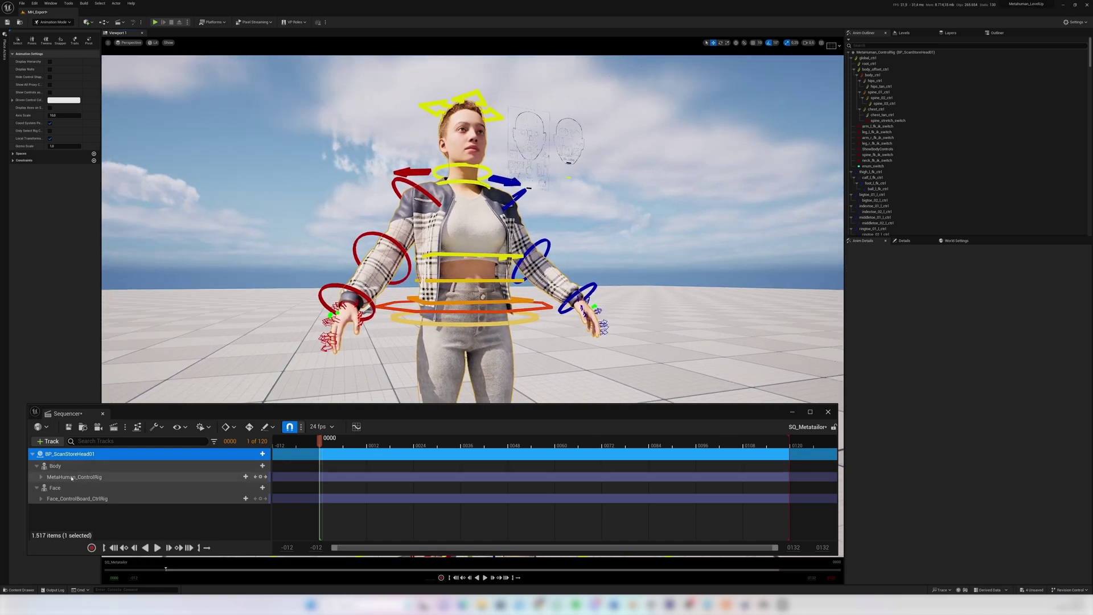
left_click(40, 477)
left_click(46, 486)
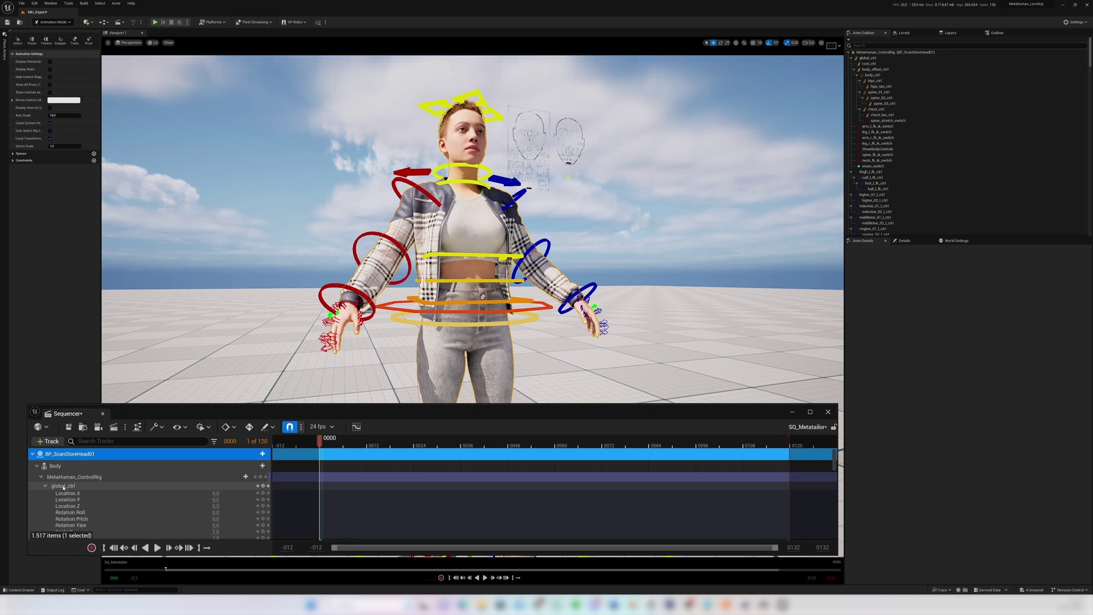
scroll(67, 512, "down", 4)
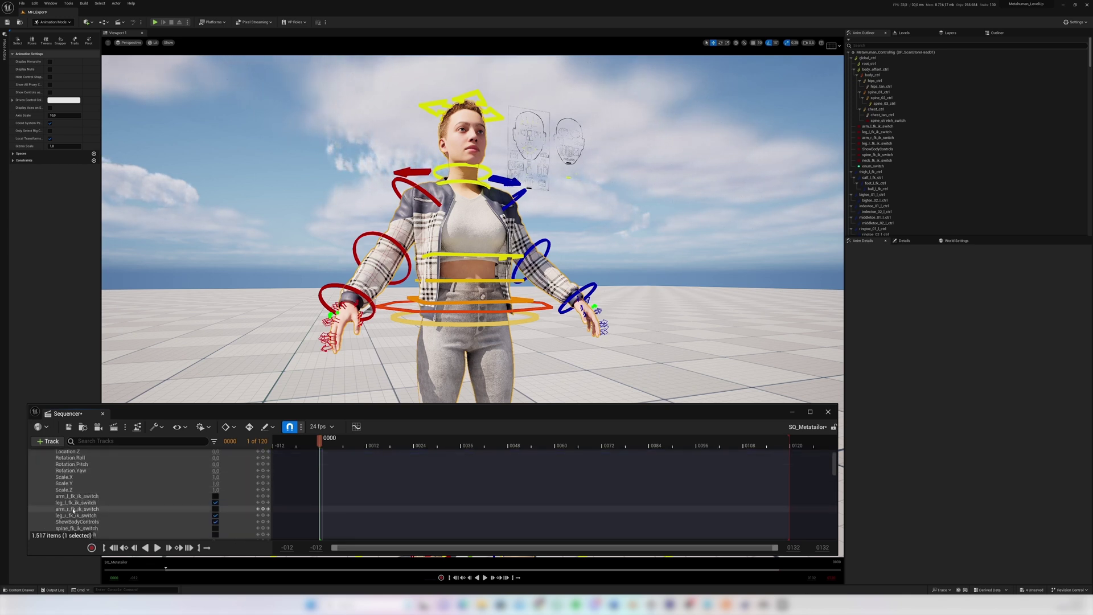
left_click(215, 510)
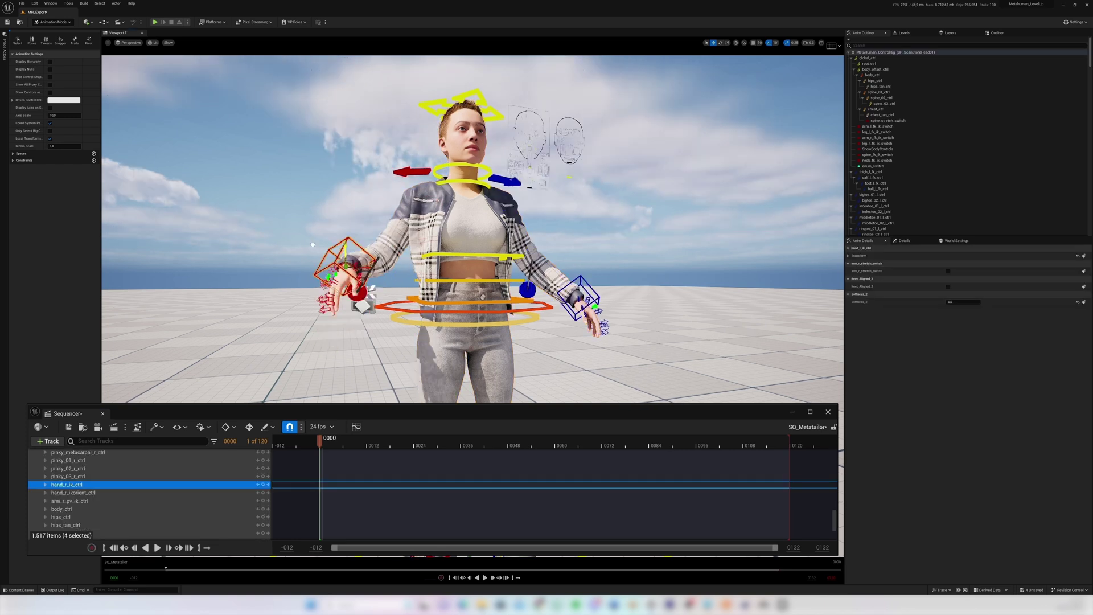
Move the hand and left foot IK controls to test how the outfit follows the body
left_click_drag(306, 196, 332, 256)
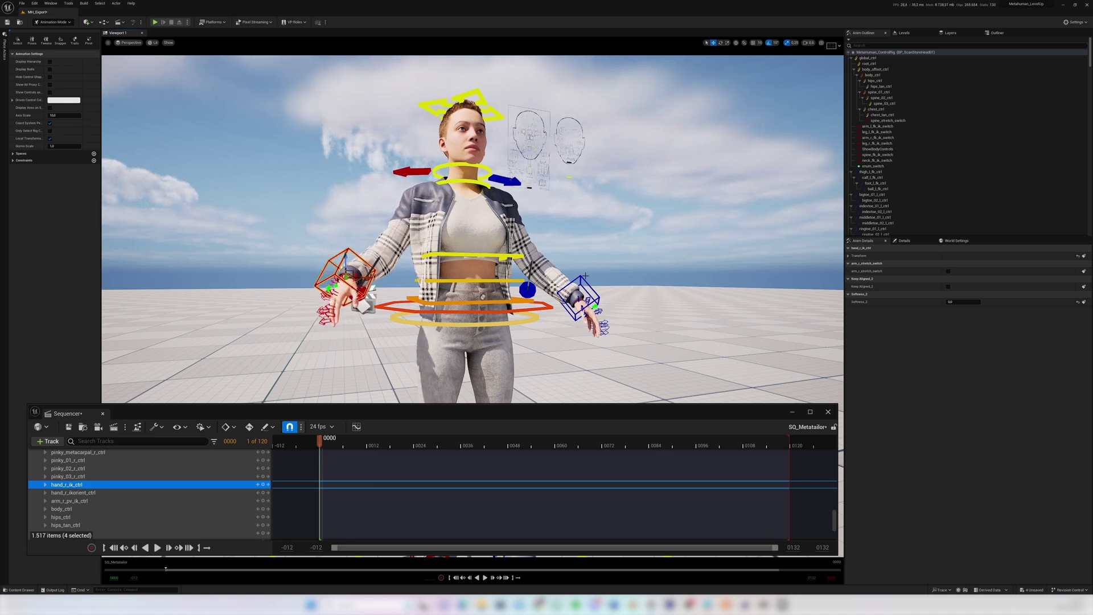
left_click(587, 281)
mouse_move(580, 279)
left_mouse_down()
mouse_move(581, 243)
mouse_move(580, 266)
left_mouse_up()
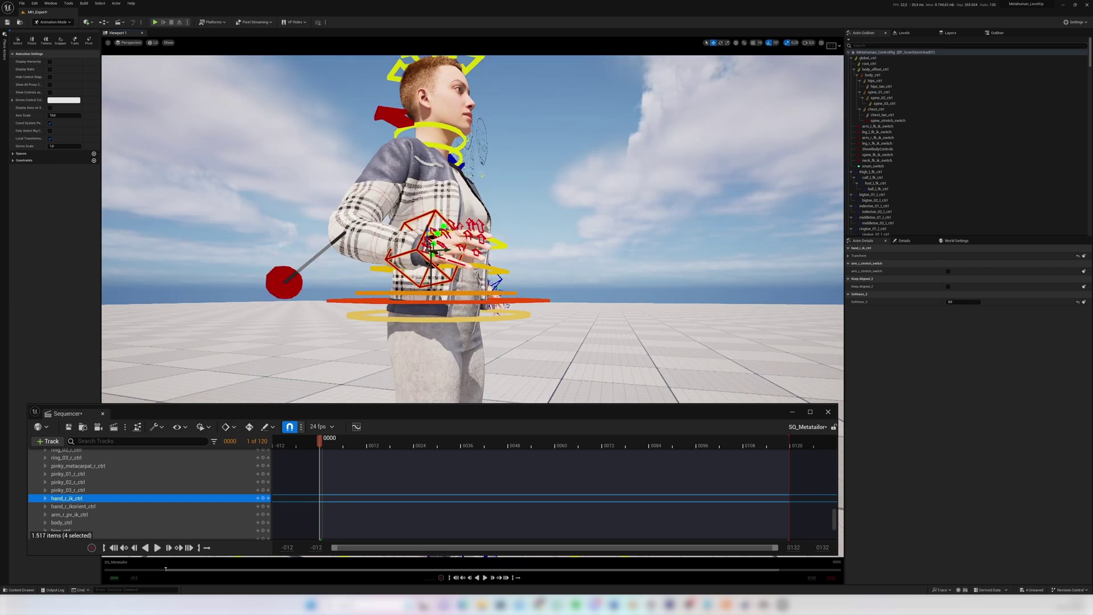
left_click_drag(440, 255, 468, 253)
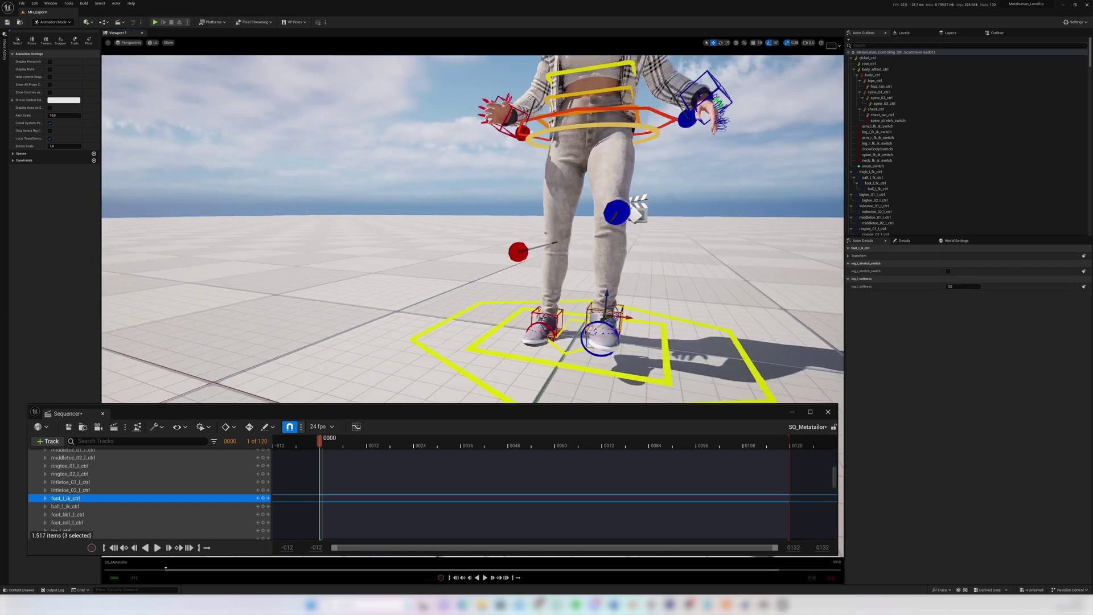
left_click_drag(472, 228, 551, 228, "alt")
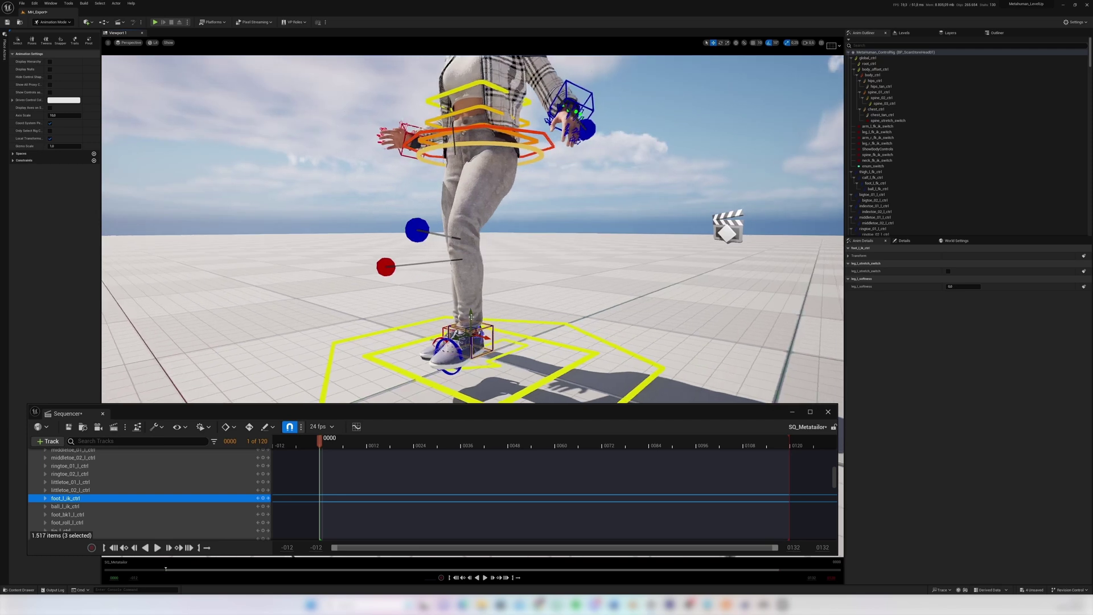
left_click_drag(471, 314, 461, 259)
left_click_drag(455, 255, 463, 316)
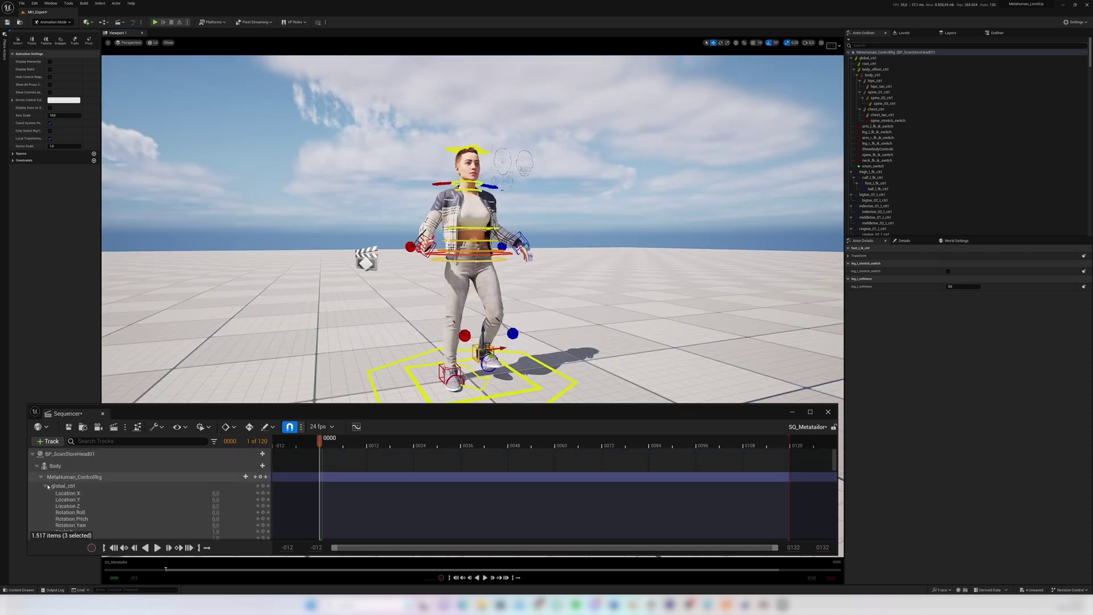
Delete the MetaHuman_ControlRig track from the Body in the sequence
left_click(41, 477)
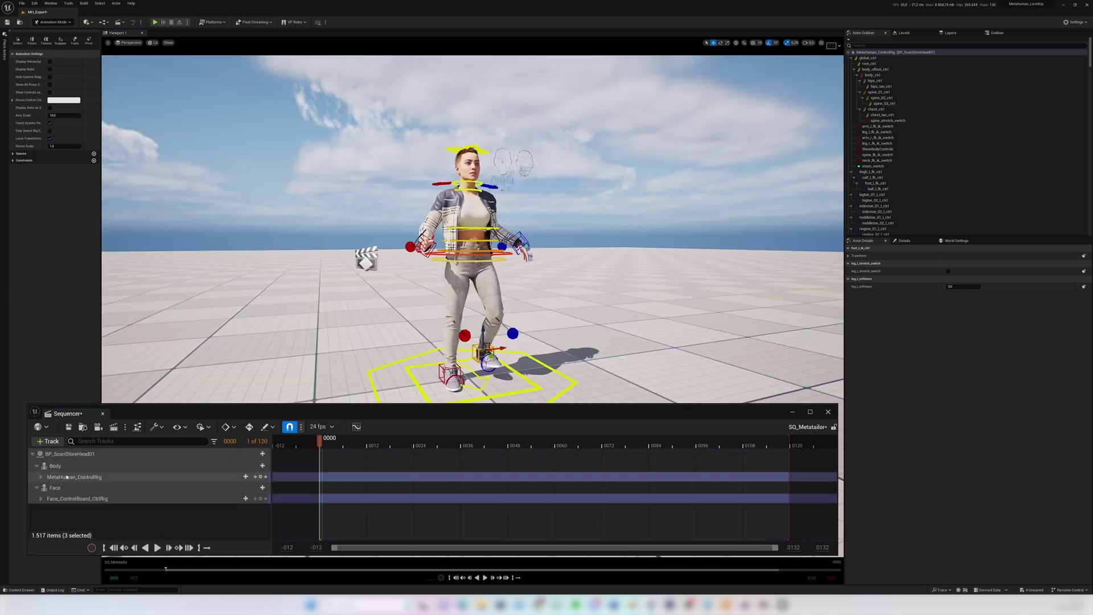
left_click(115, 477)
key("Delete")
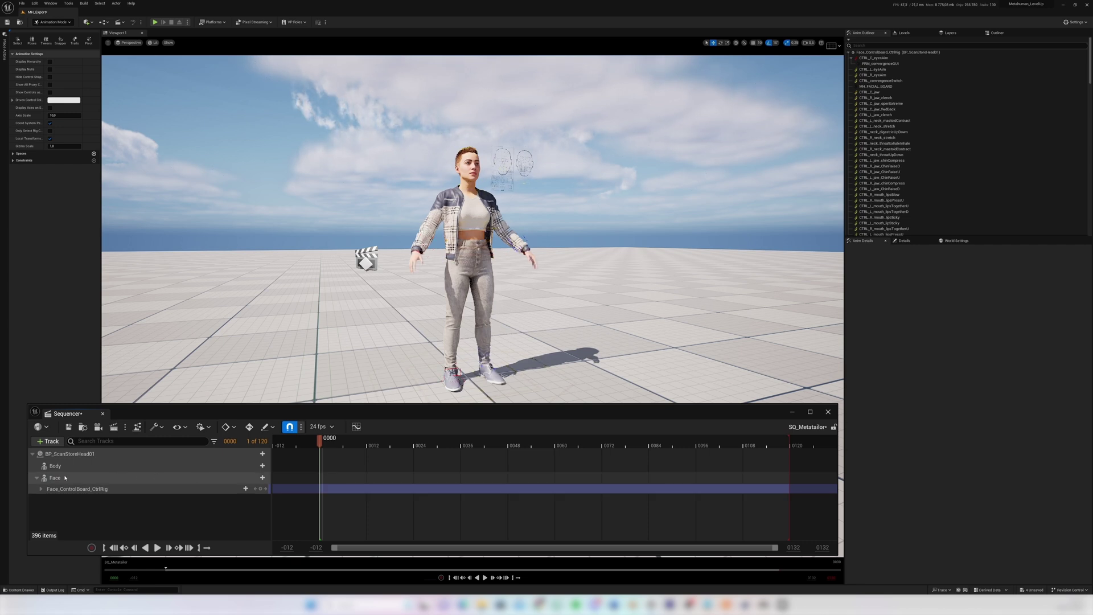
Add the M_MED_NRW_Walk_06_Look_Around_Loop_IP_UE5_Manny_MHRTG animation to the Body track and play the sequence
left_click(262, 466)
mouse_move(301, 47)
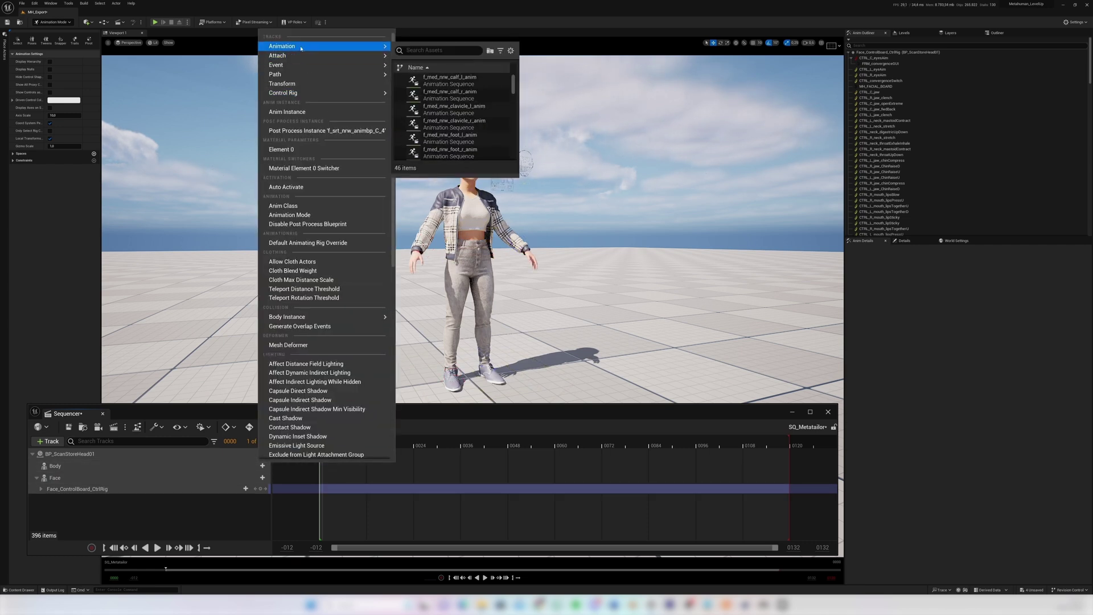
left_click_drag(513, 83, 513, 151)
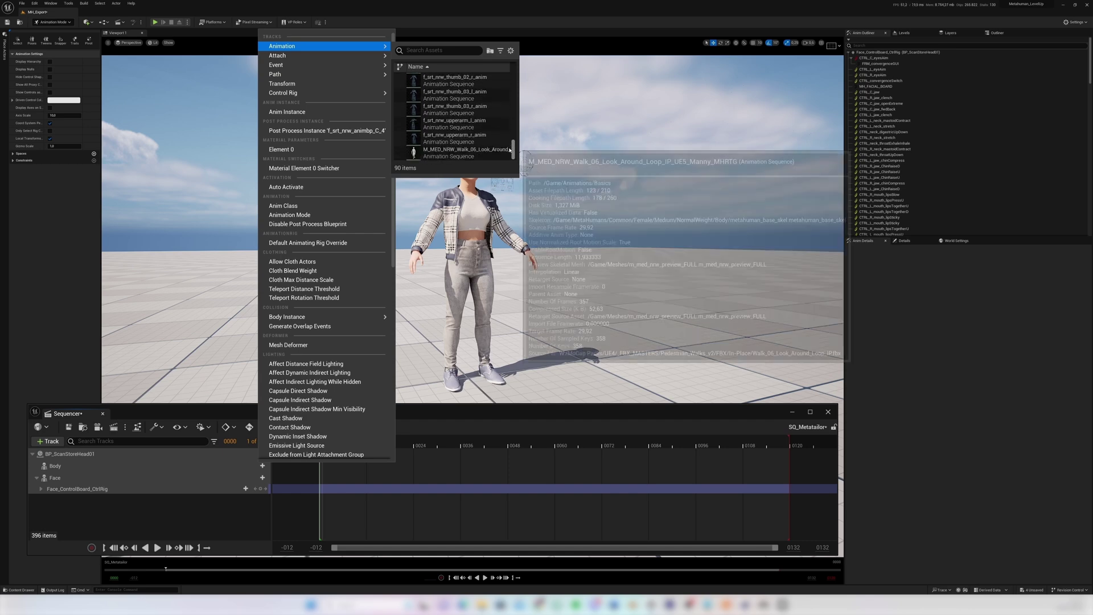
left_click(454, 153)
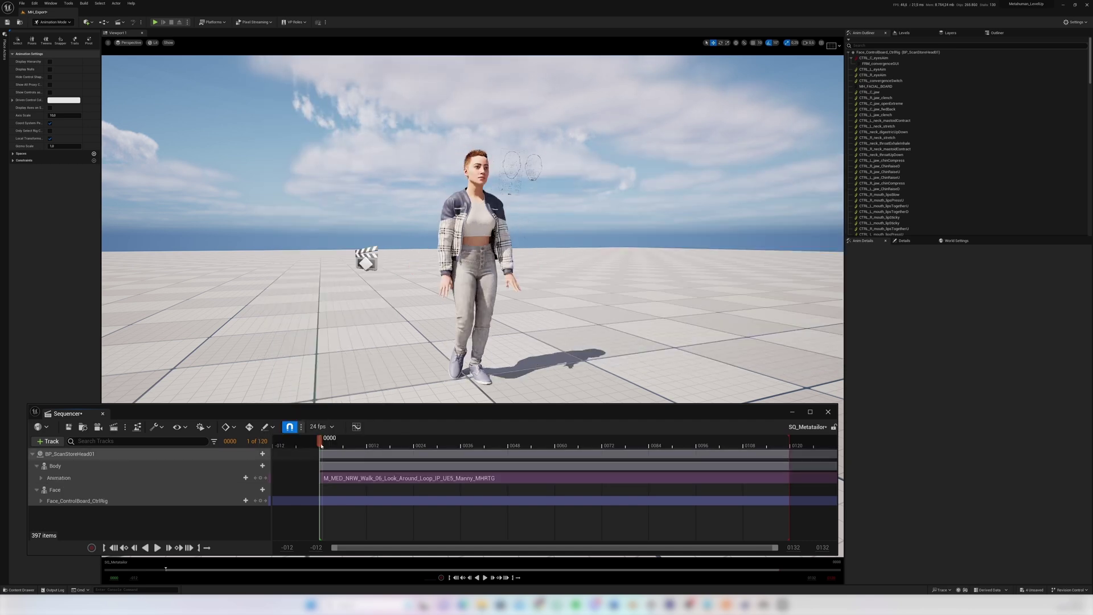
key("space")
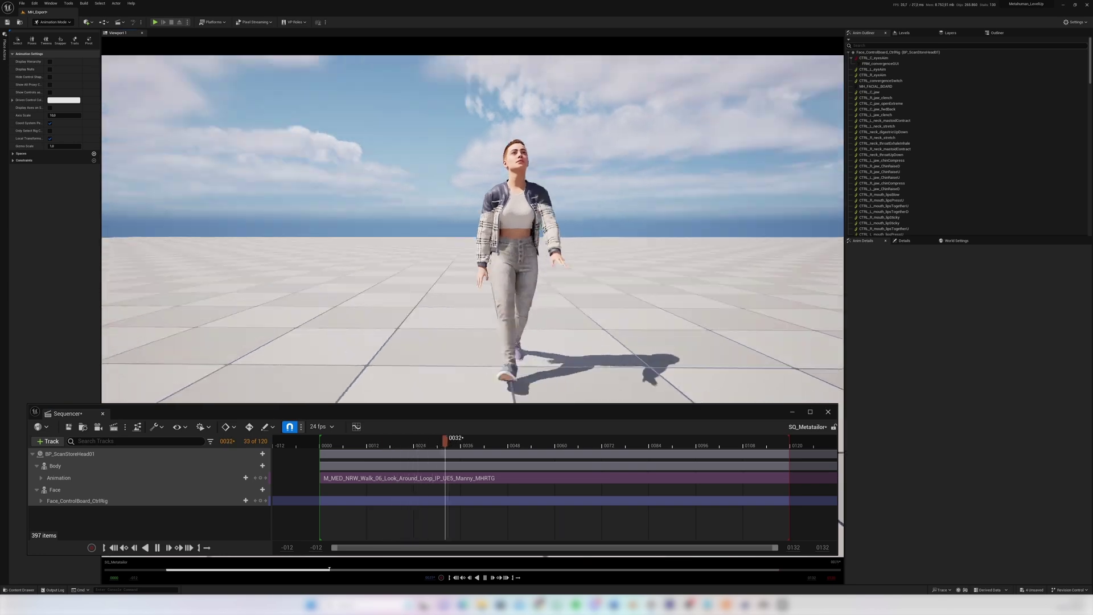